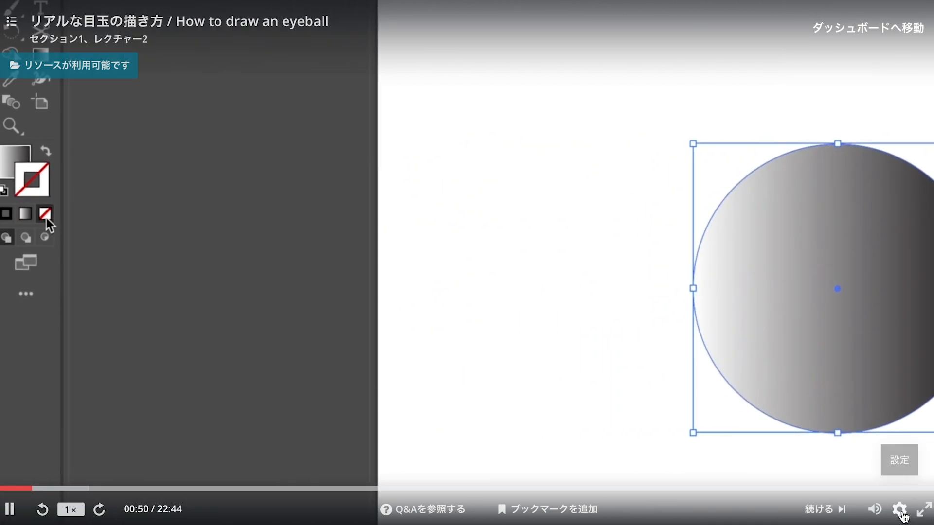
Step: Set the lecture video's playback speed to 0.75× and pause the playback
click(899, 511)
click(900, 511)
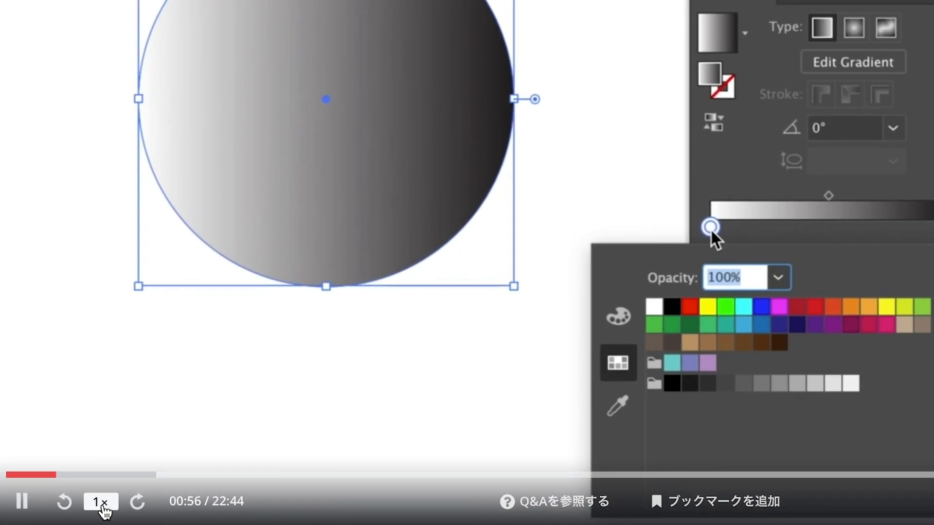
click(84, 506)
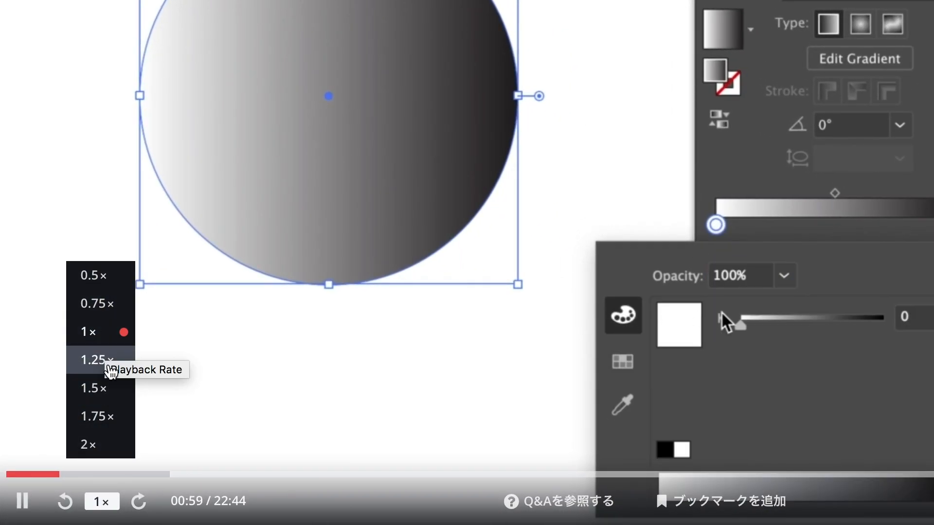
click(119, 314)
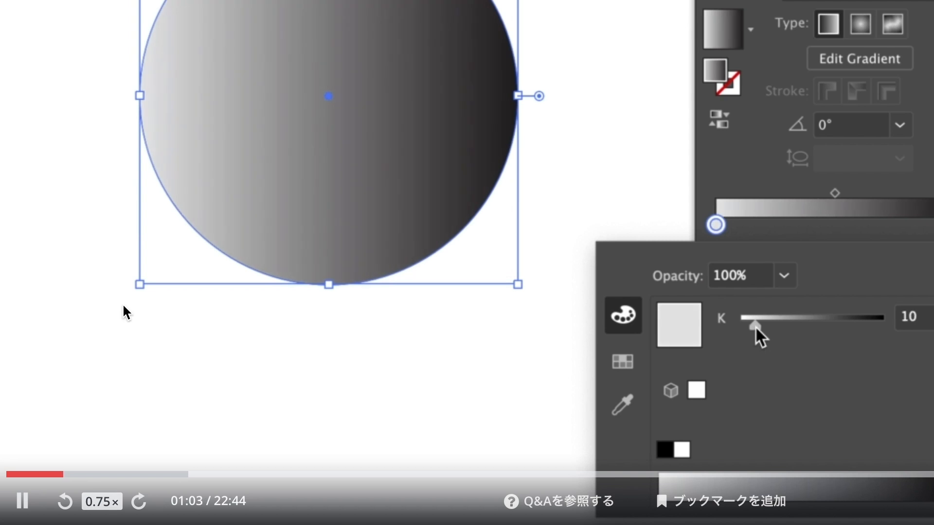
click(23, 504)
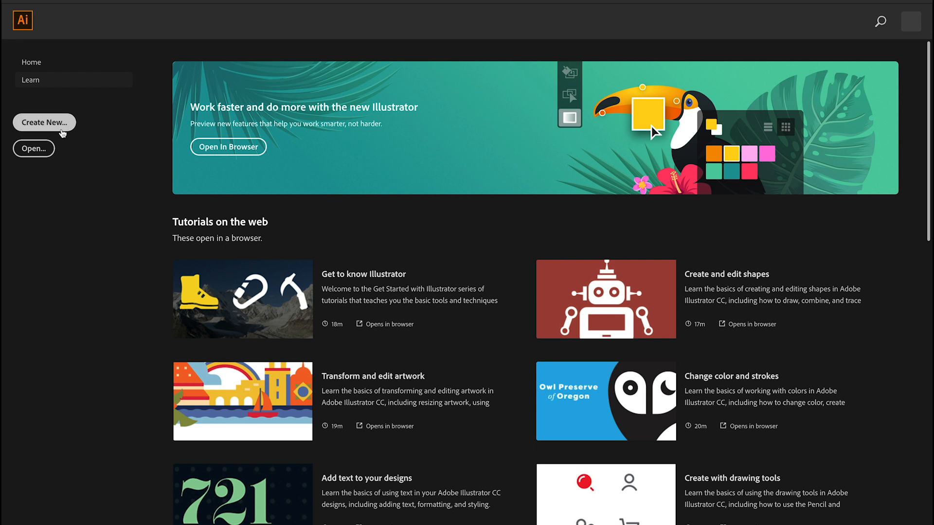
Step: In Adobe Illustrator, start a new document and name it Slime
click(44, 122)
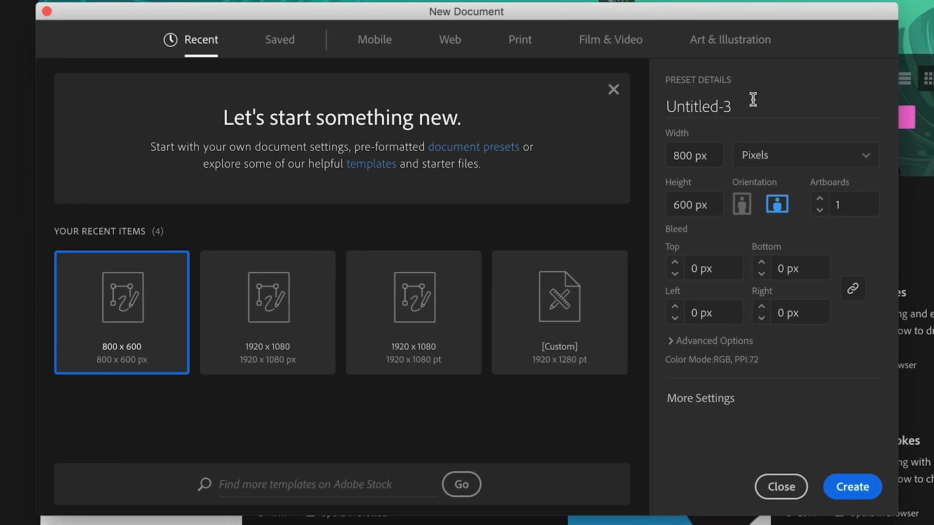
drag(754, 104, 604, 111)
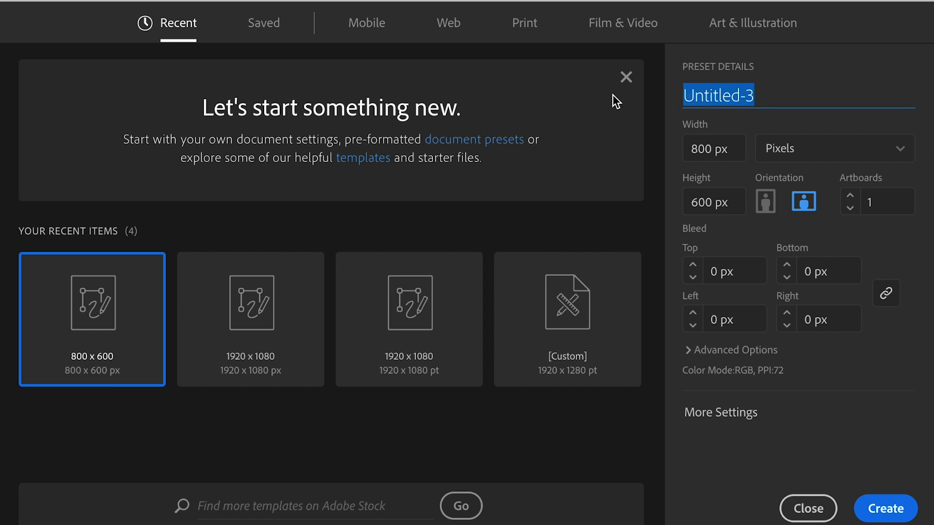
text(Sli)
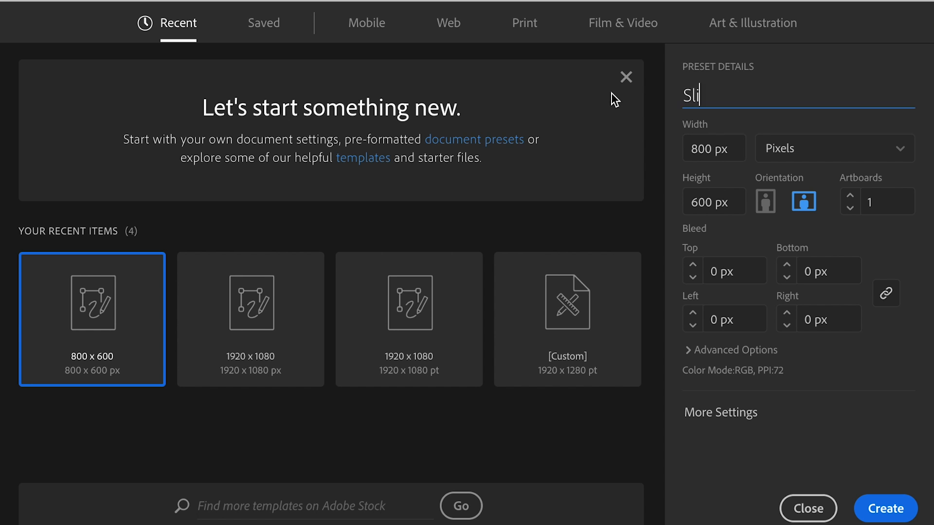
text(me)
Step: Set the new document's width to 600 px with Pixels as the unit
double_click(713, 149)
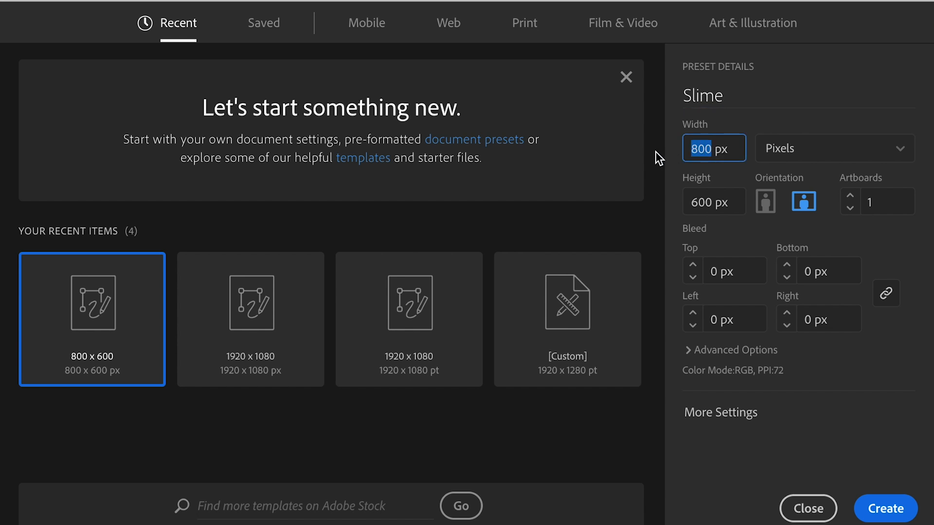
text(600)
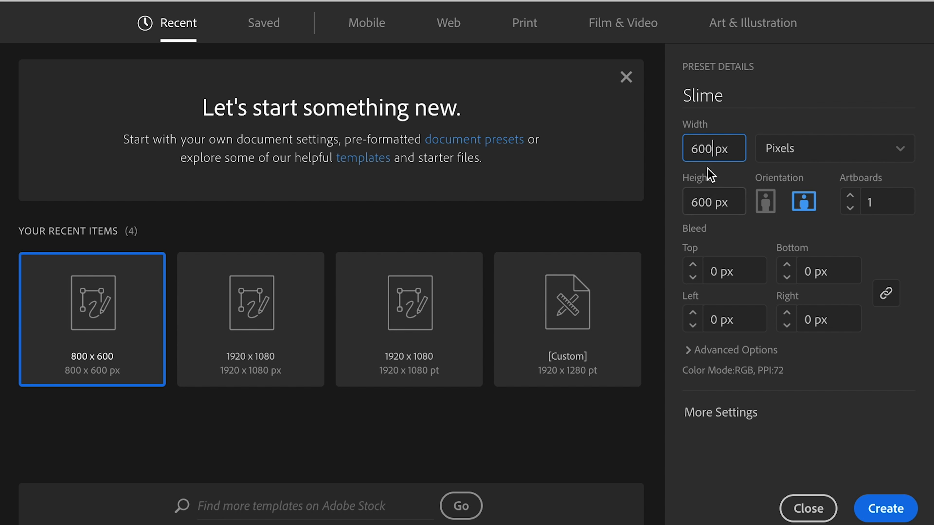
click(899, 161)
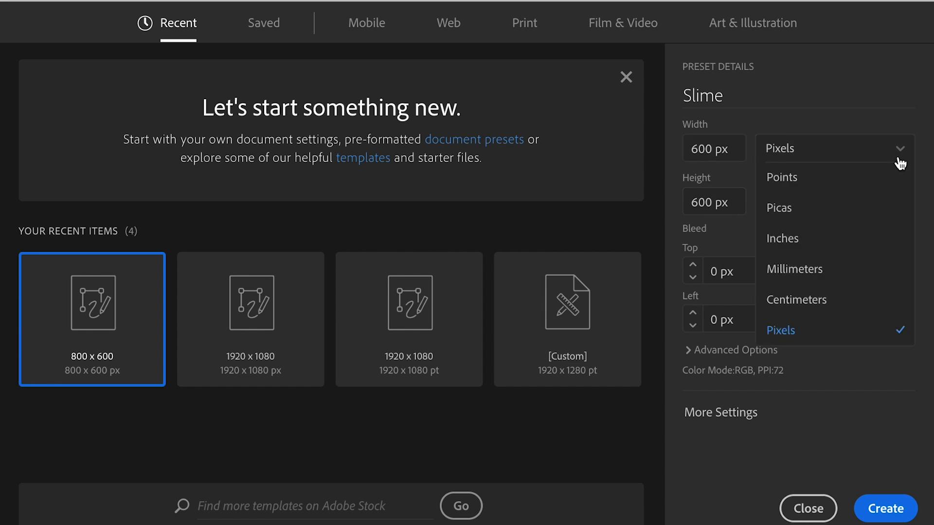
click(829, 343)
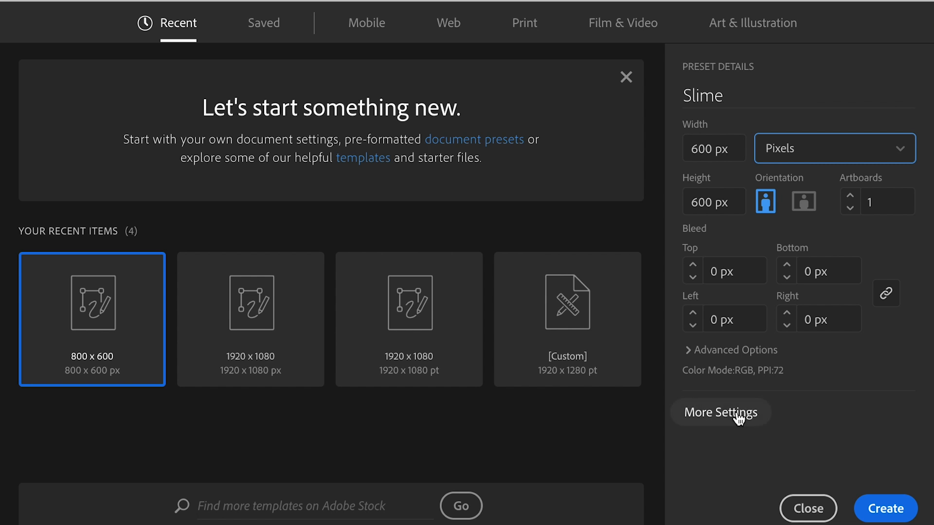
Step: Create the document with RGB Color as the color mode and collapse the floating Gradient panel
click(688, 353)
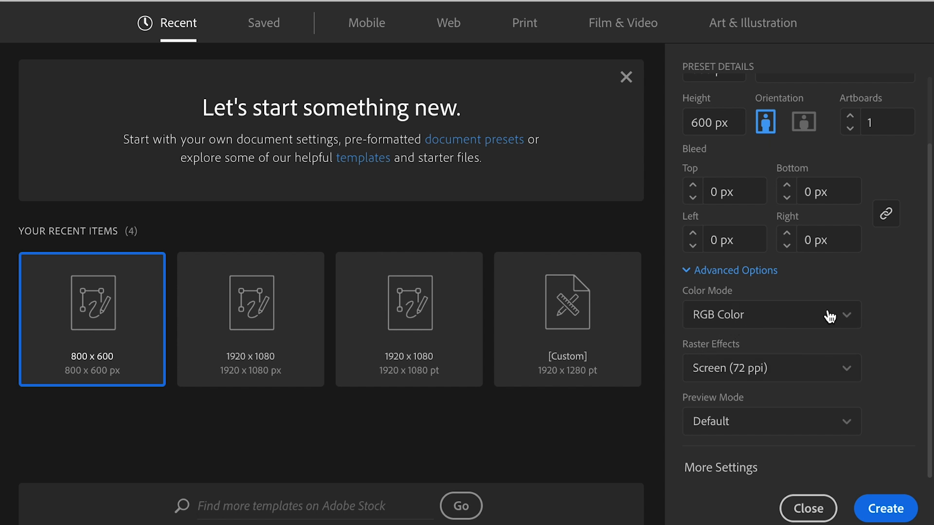
click(856, 319)
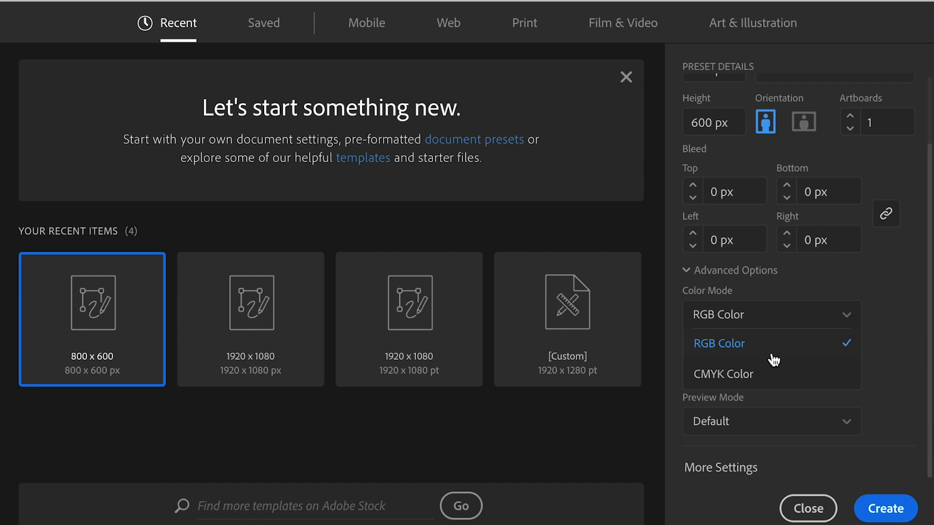
click(881, 292)
click(899, 501)
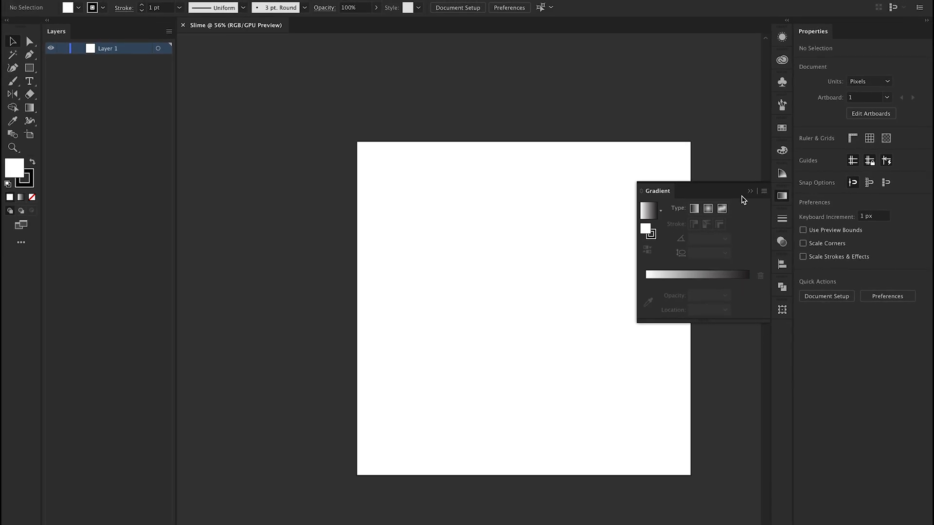
click(749, 193)
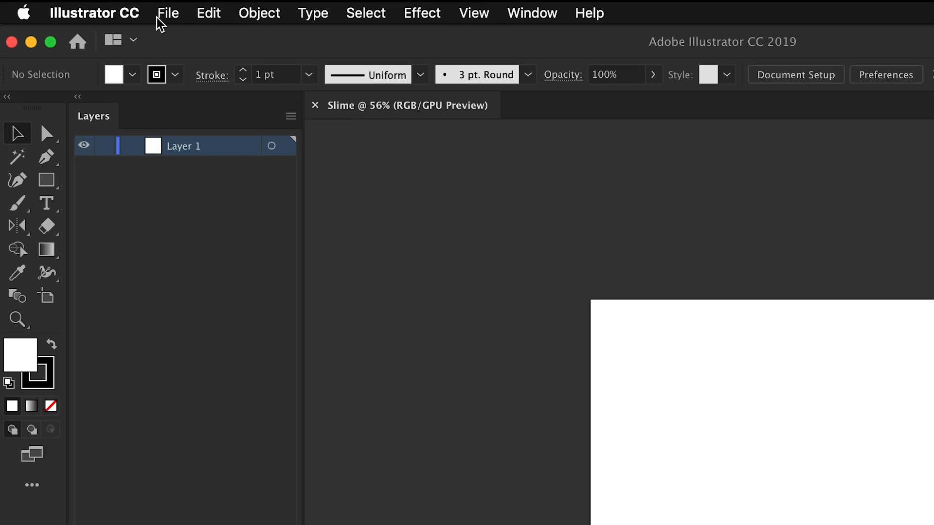
Step: Check the general, stroke and type units in the Units preferences and accept the settings
click(120, 6)
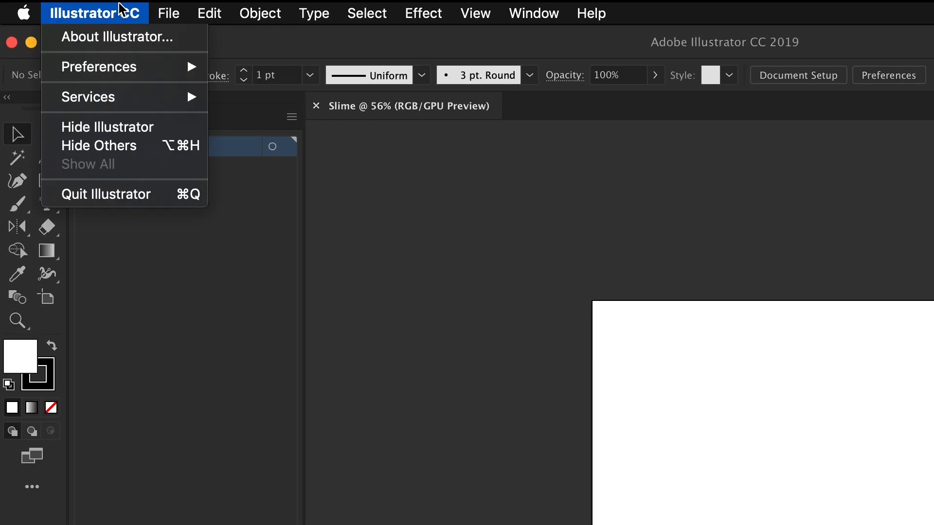
mouse_move(116, 63)
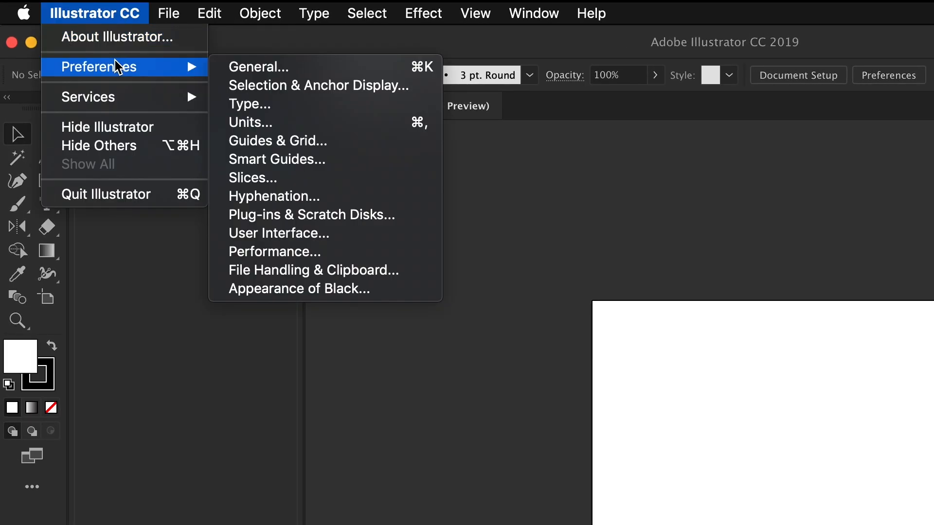
click(324, 72)
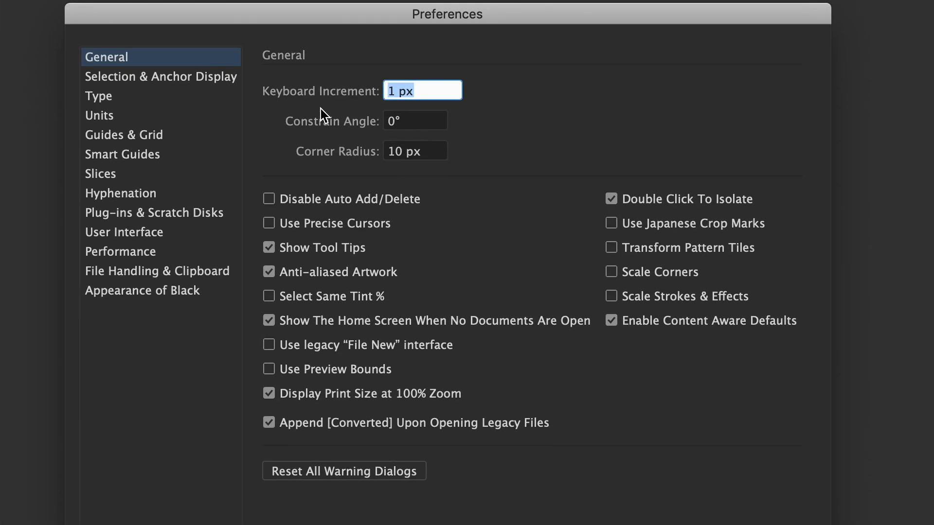
click(140, 118)
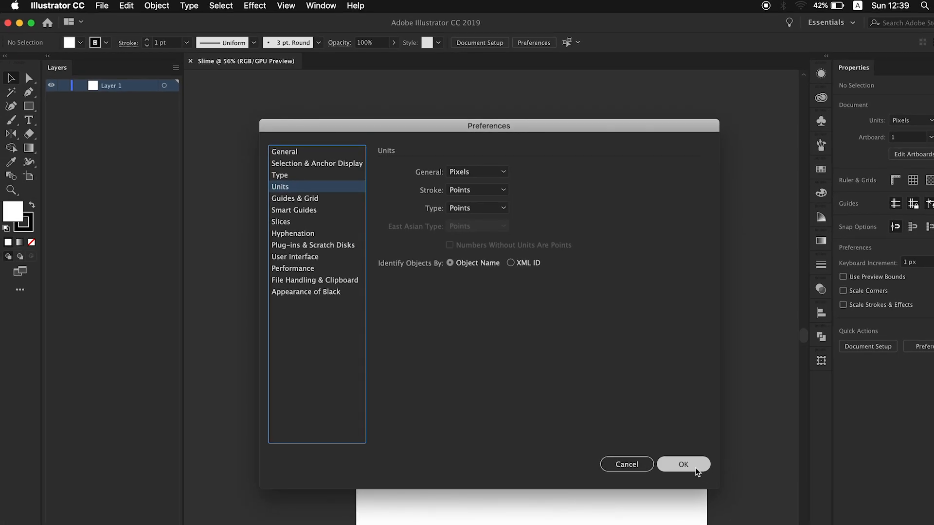
click(683, 465)
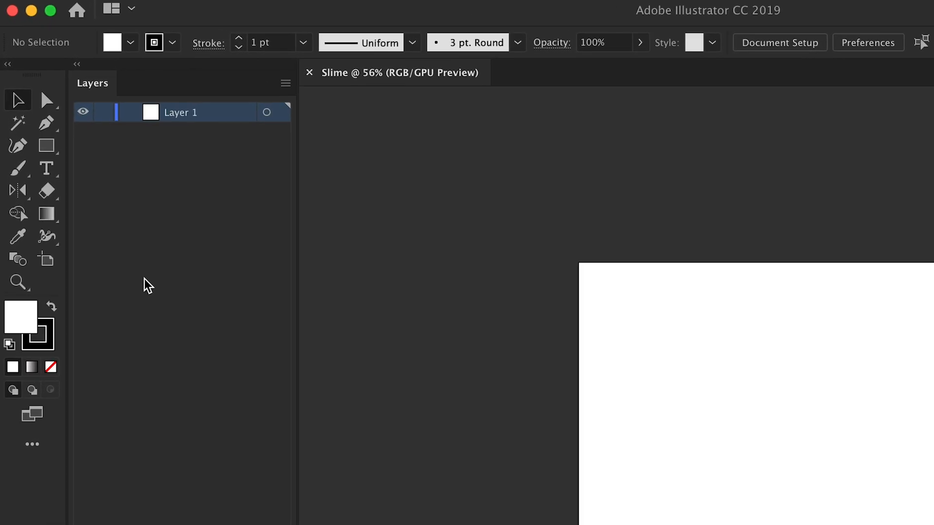
Step: Try drawing a freehand rectangle about 326 × 106 px on the artboard, and undo it
click(46, 145)
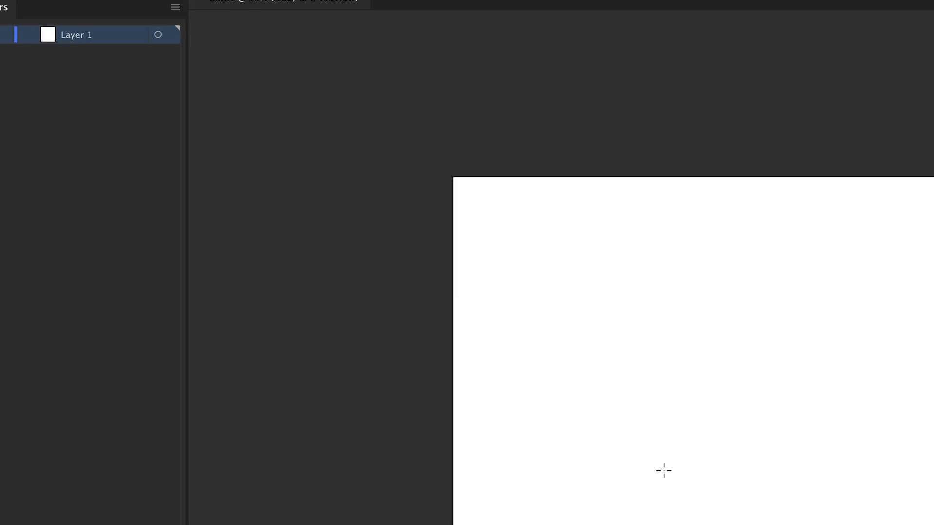
drag(676, 480, 637, 271)
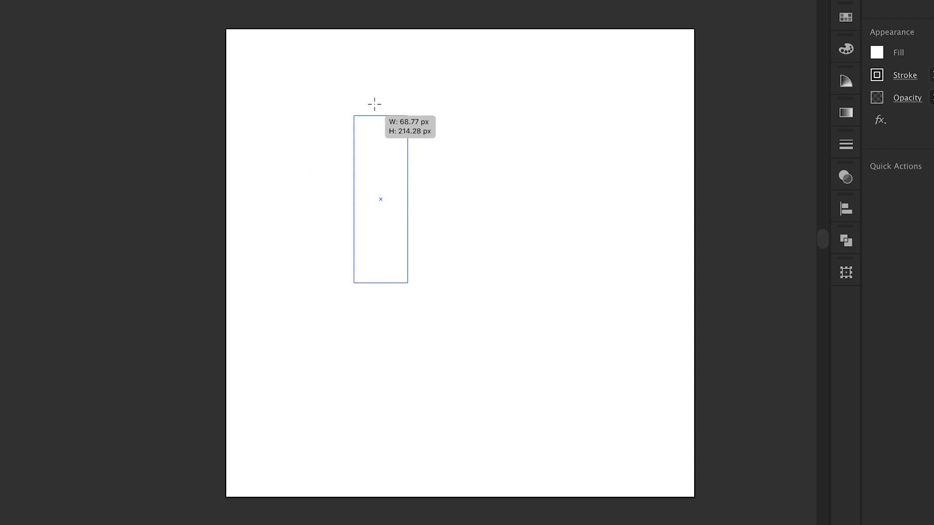
drag(375, 104, 663, 200)
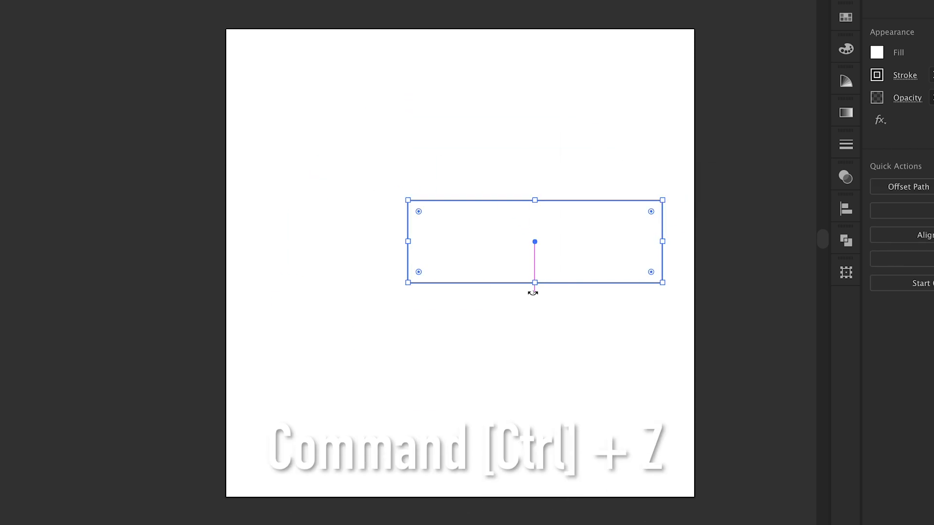
key(super+z)
Step: Create a 600 × 600 px rectangle and move it so it exactly covers the artboard
click(431, 228)
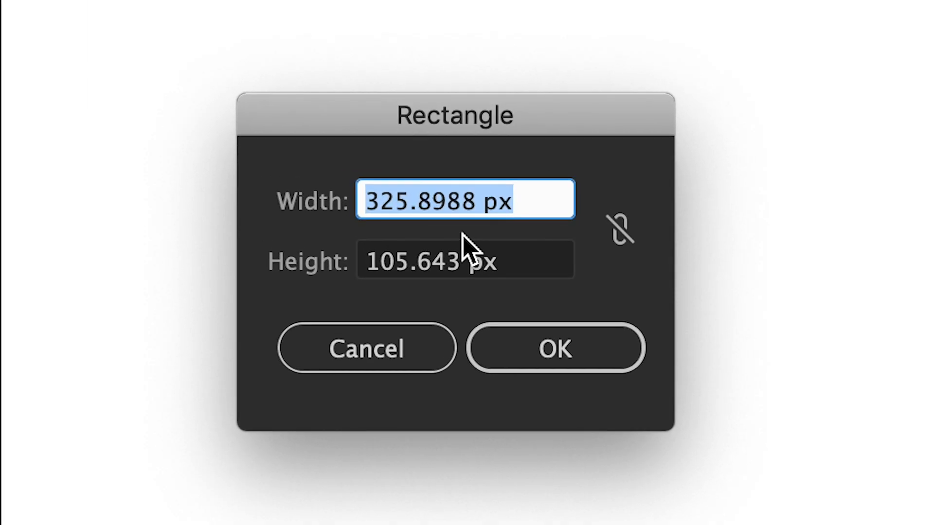
text(600)
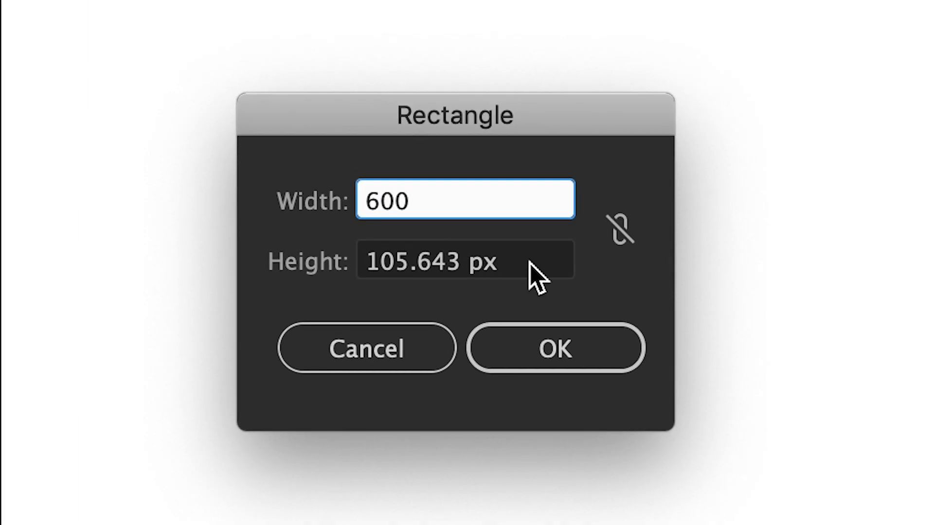
key(Tab)
text(600)
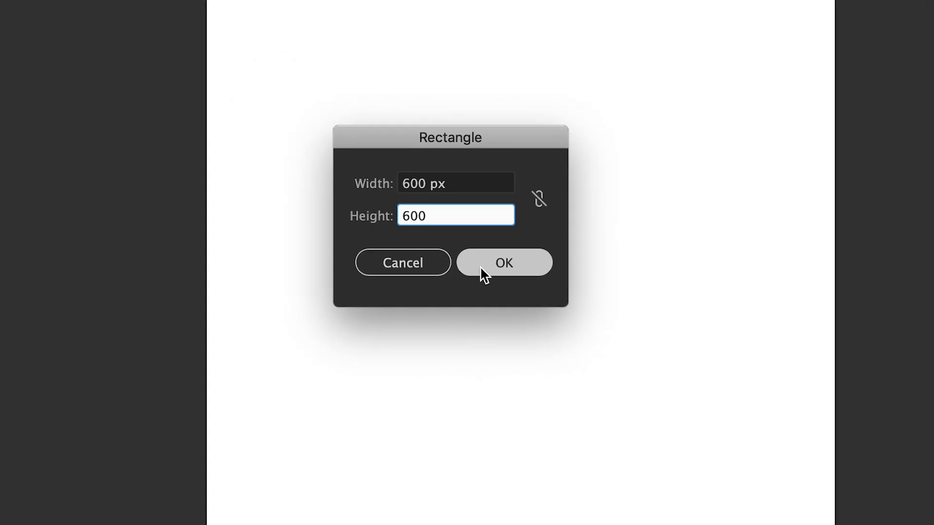
click(484, 271)
key(v)
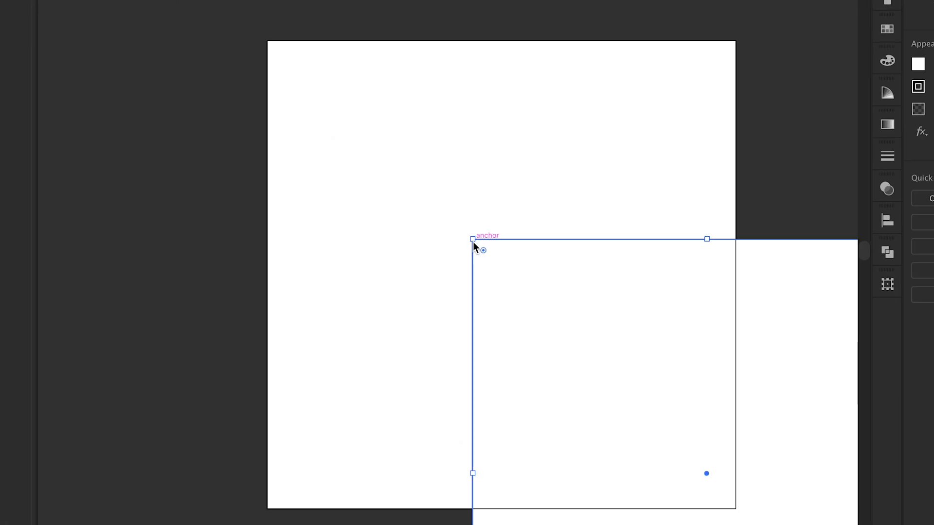
drag(584, 311, 382, 112)
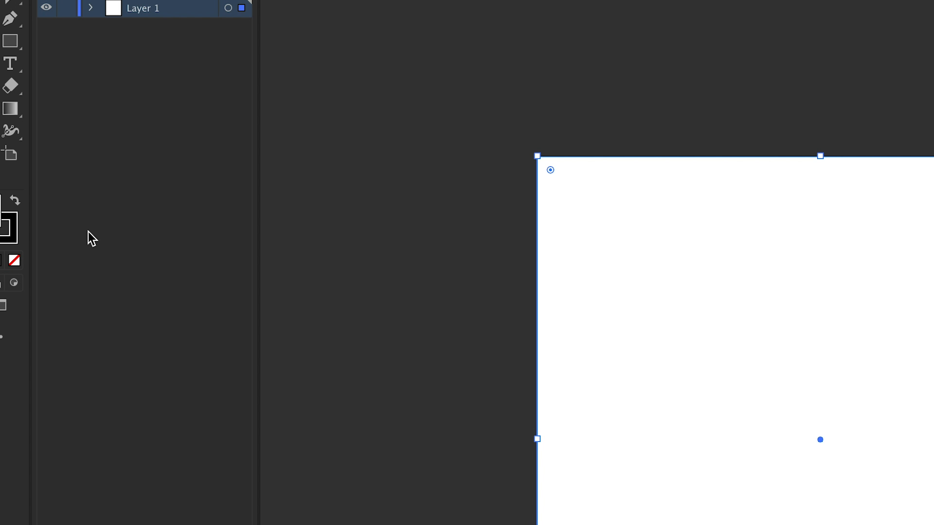
Step: Fill the rectangle with a medium green using the Color Picker
double_click(1, 218)
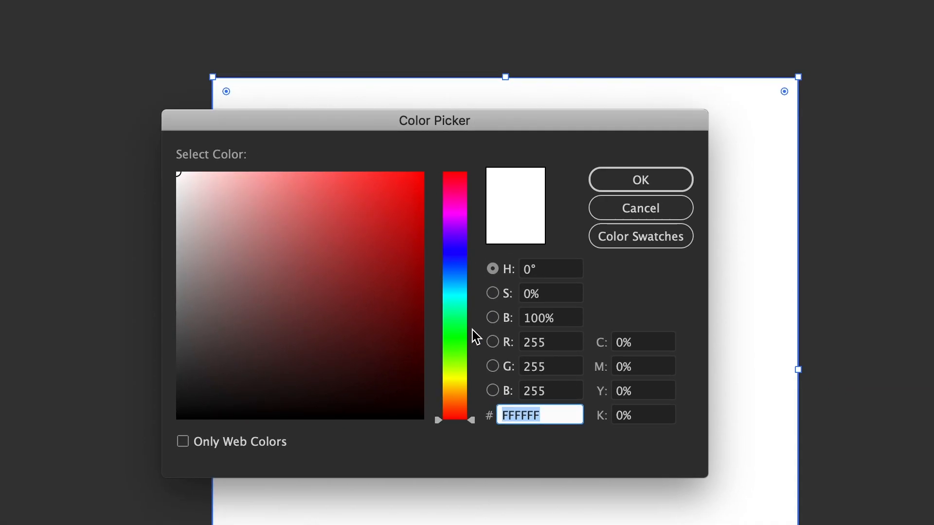
click(460, 337)
mouse_move(362, 201)
mouse_down()
mouse_move(448, 167)
mouse_move(453, 209)
mouse_move(438, 255)
mouse_move(426, 262)
mouse_move(384, 248)
mouse_move(375, 227)
mouse_up()
click(640, 179)
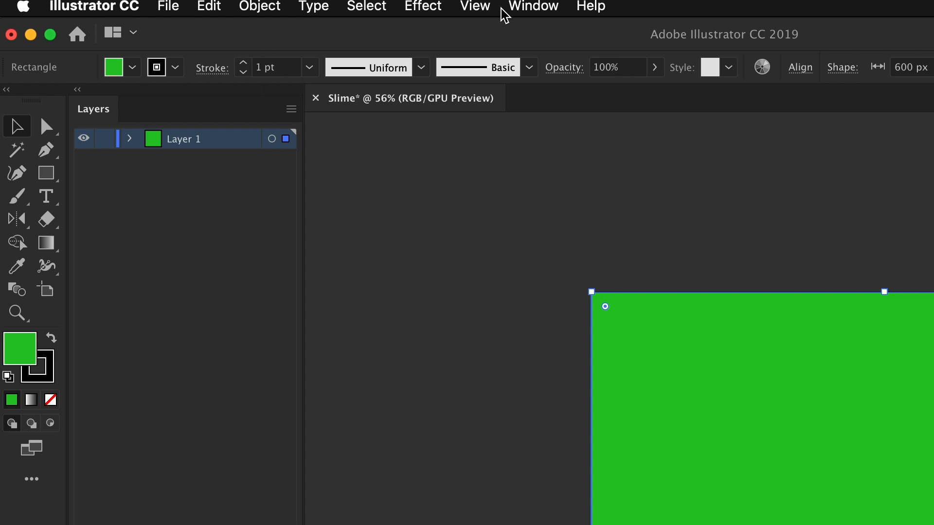
Step: Increase the green rectangle's stroke weight to 24 pt
click(524, 21)
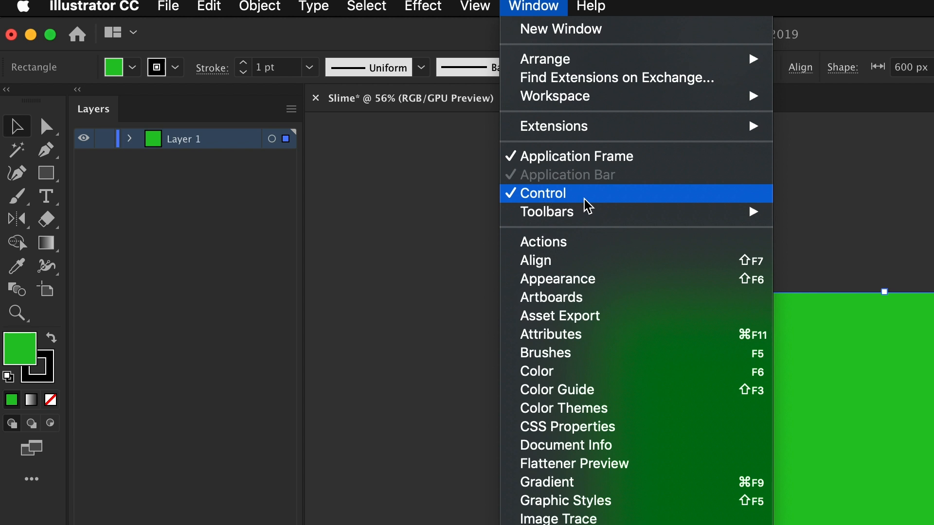
click(536, 6)
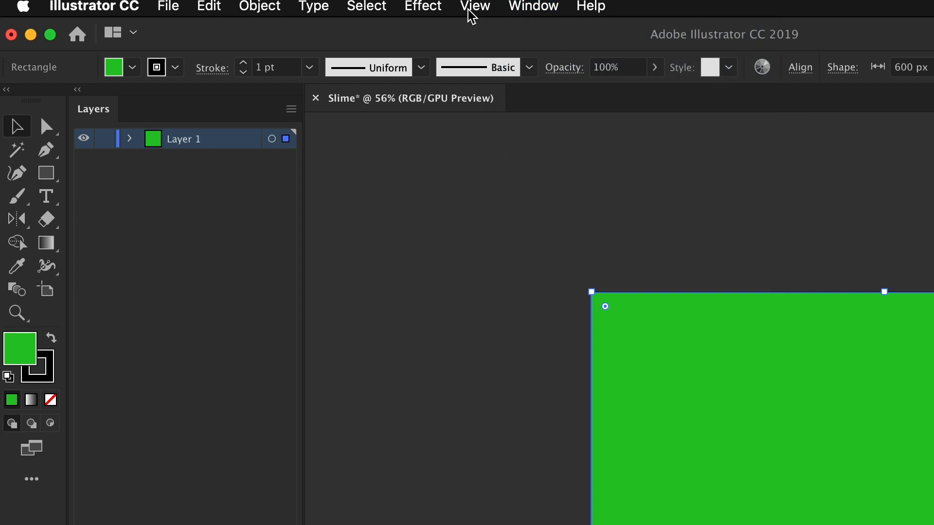
click(244, 64)
click(245, 63)
click(244, 63)
click(245, 63)
click(245, 63)
click(245, 63)
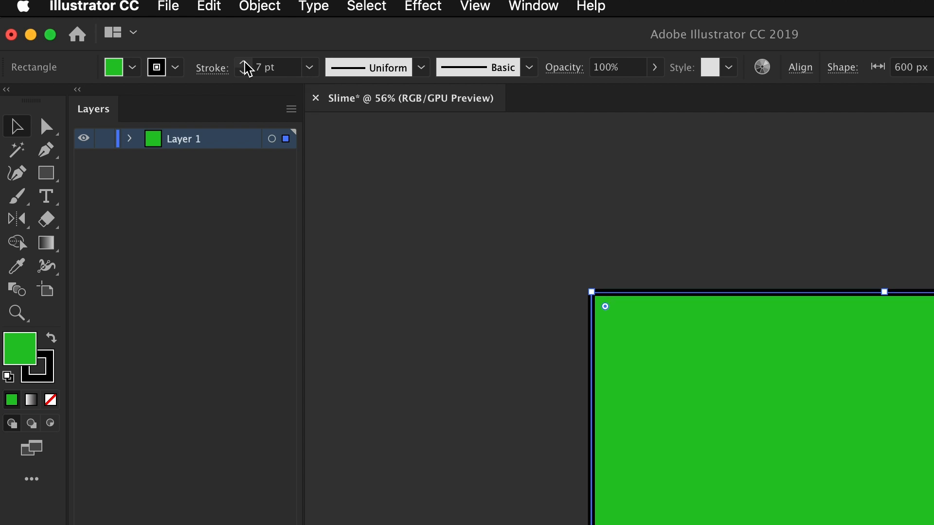
click(244, 64)
click(245, 63)
click(245, 63)
click(245, 63)
click(245, 64)
click(245, 63)
click(245, 63)
click(244, 63)
click(245, 64)
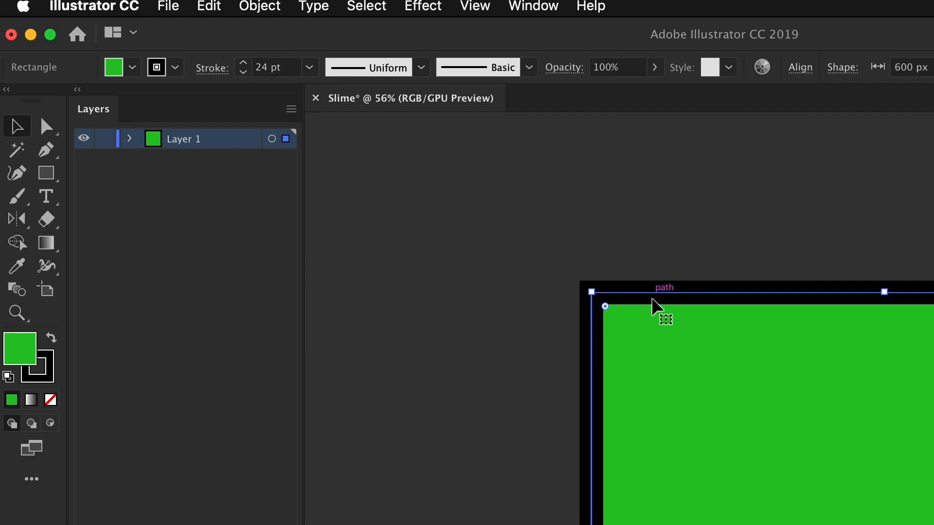
Step: Remove the stroke from the green rectangle and collapse the floating Color panel
click(52, 368)
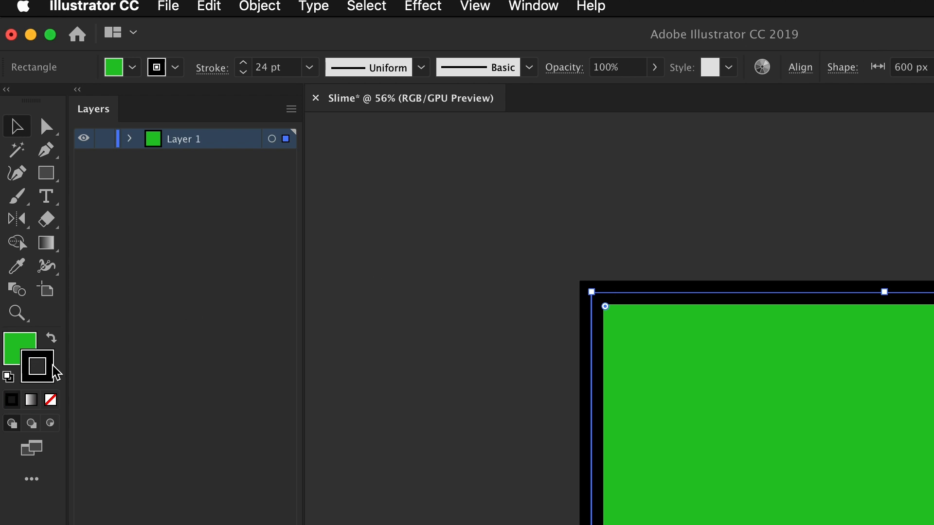
click(51, 400)
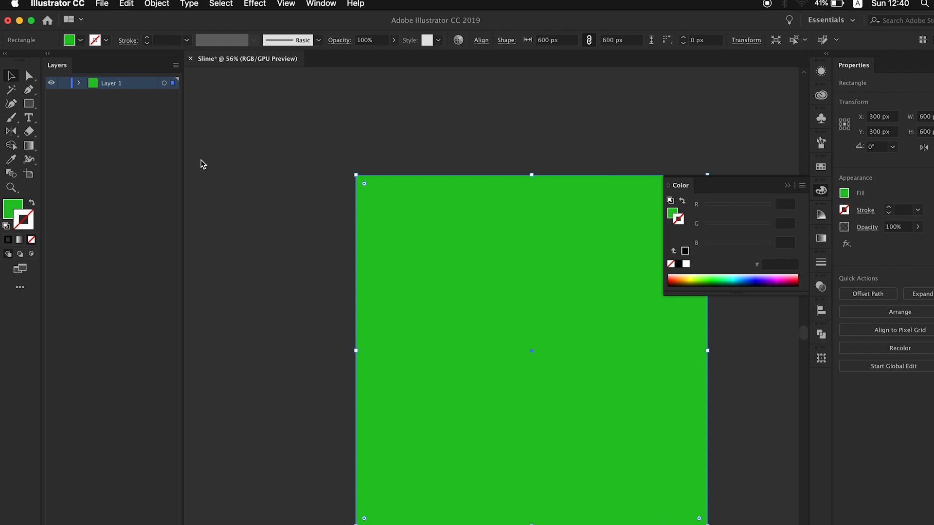
click(788, 186)
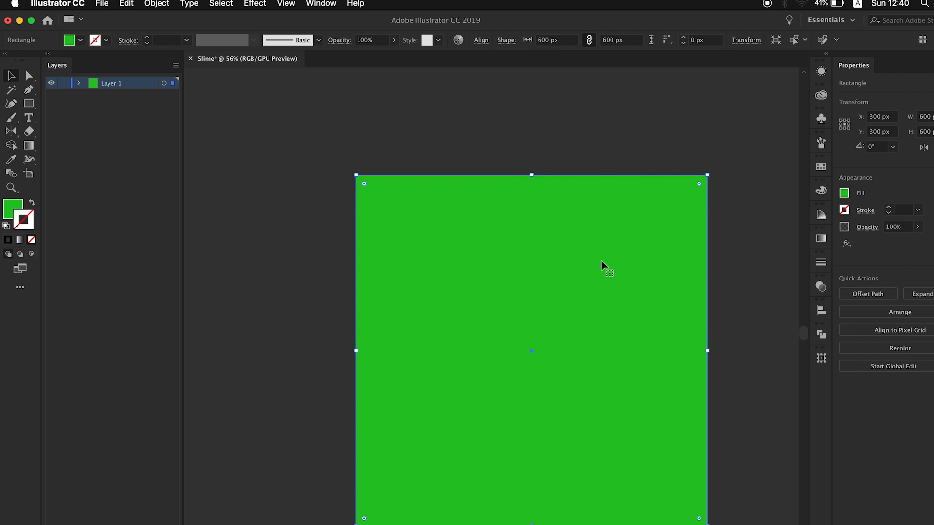
Step: Try moving the green background rectangle around the artboard, and undo the moves
drag(597, 268, 450, 369)
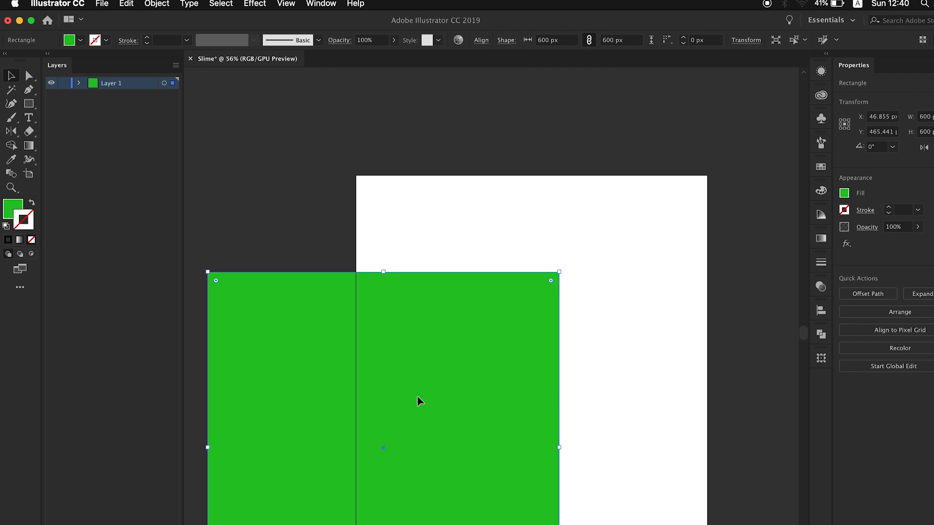
drag(417, 396, 651, 254)
key(super+z)
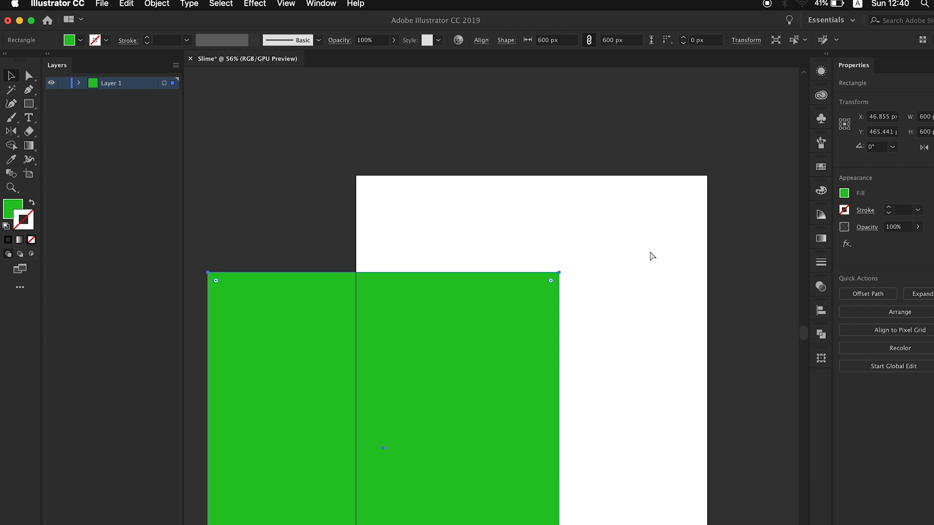
key(super+z)
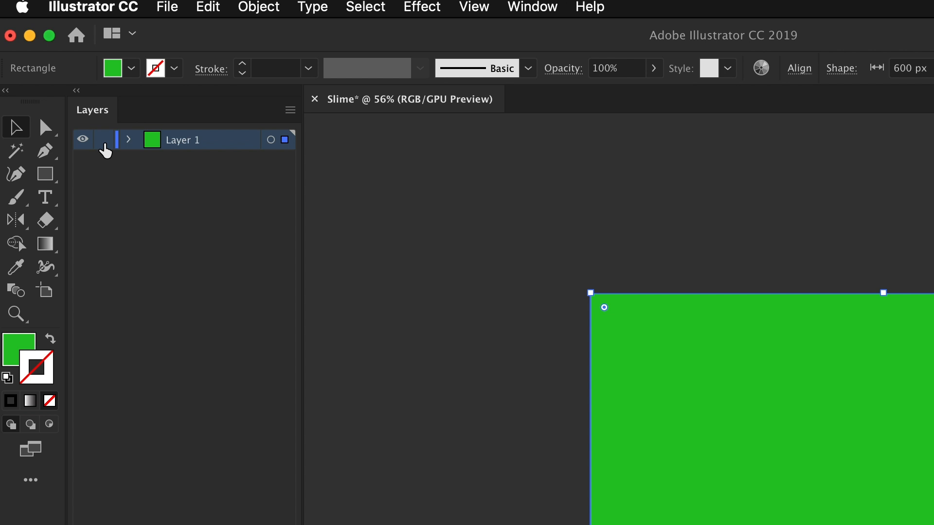
Step: Lock Layer 1 and add a new layer named Slime above it
click(104, 145)
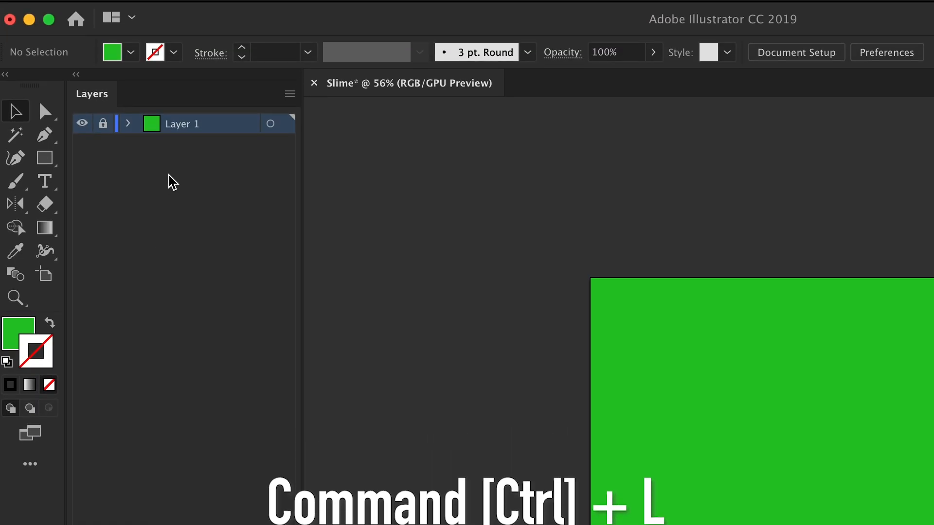
key(super+l)
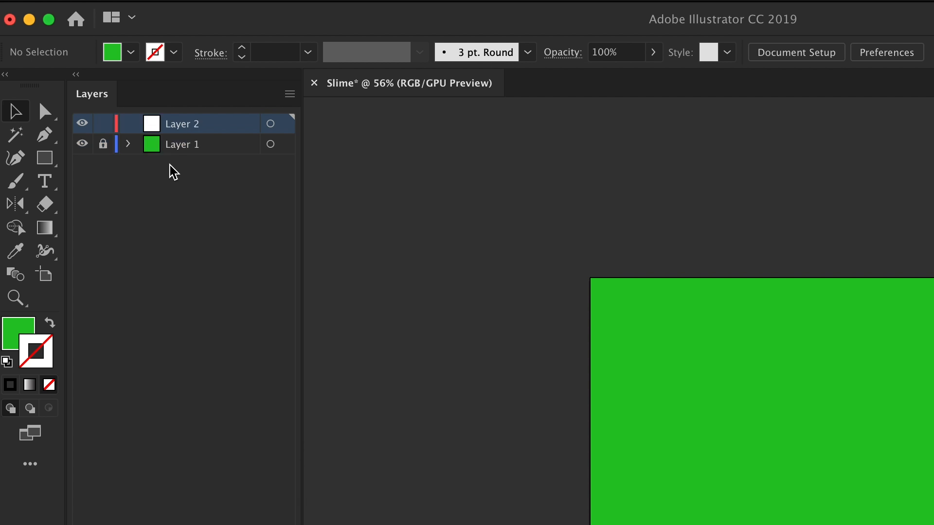
double_click(190, 128)
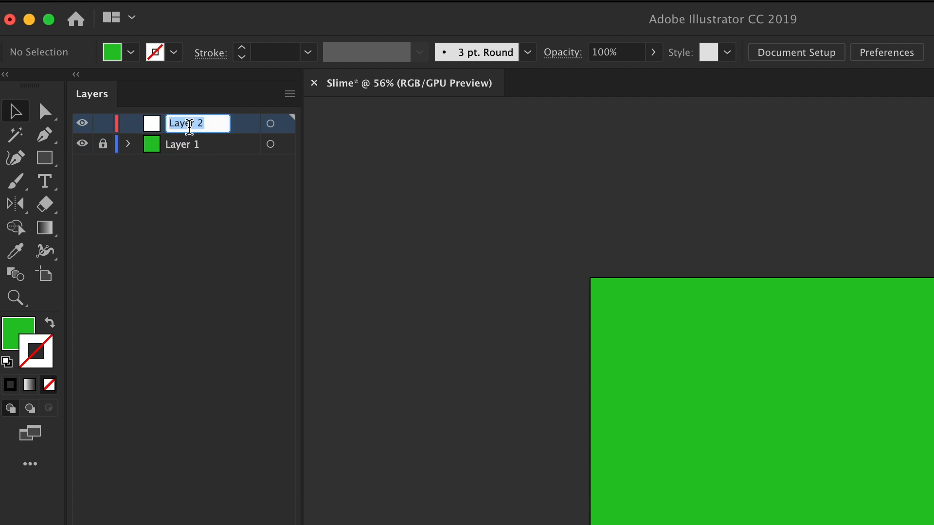
text(Slime)
key(Return)
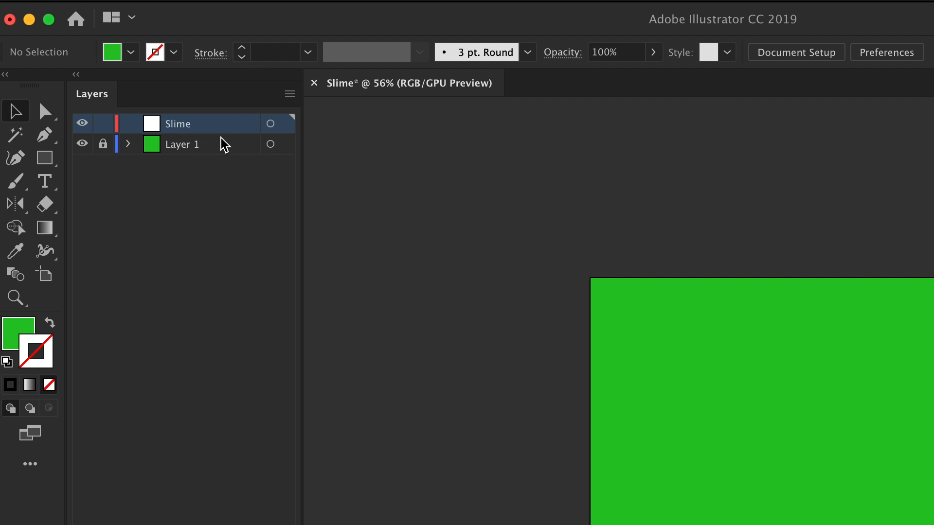
Step: On the Slime layer, sketch an oval body with two eyes, pupils, a smile and two highlights using the Paintbrush with a black stroke
click(270, 125)
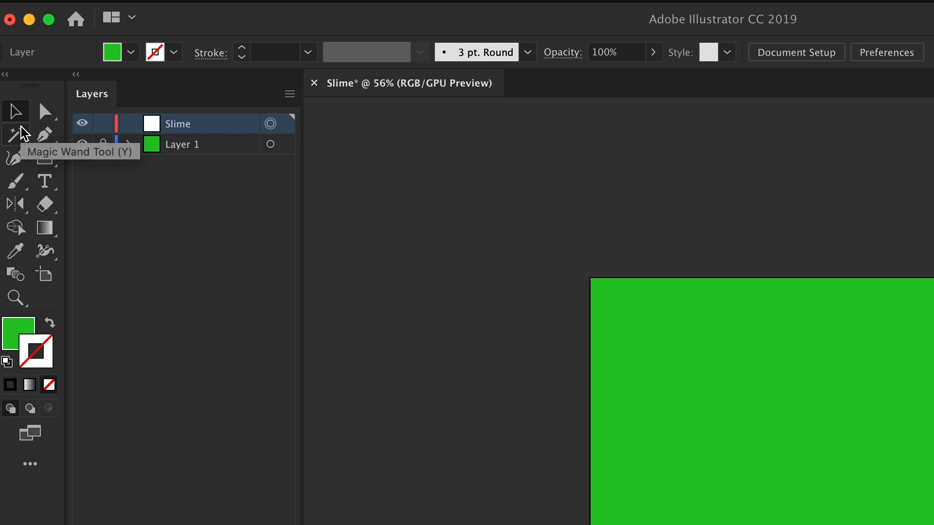
click(21, 187)
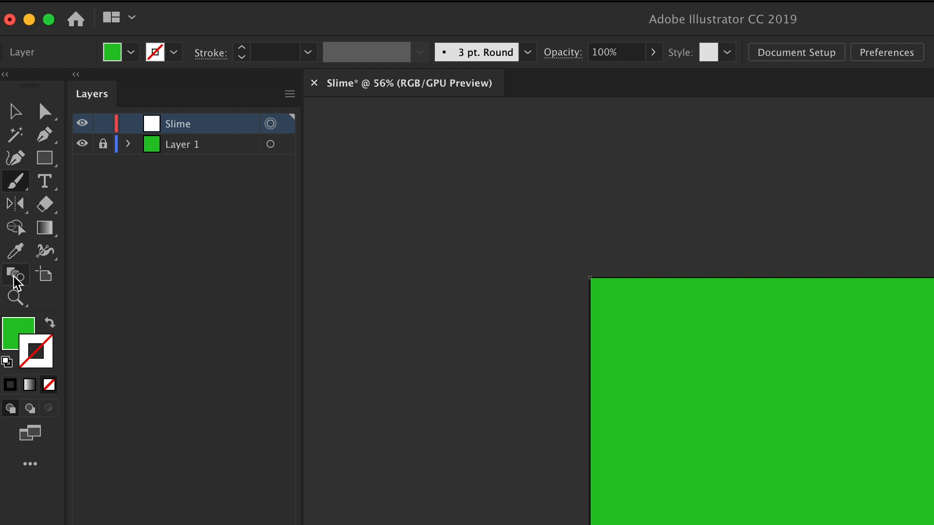
click(11, 386)
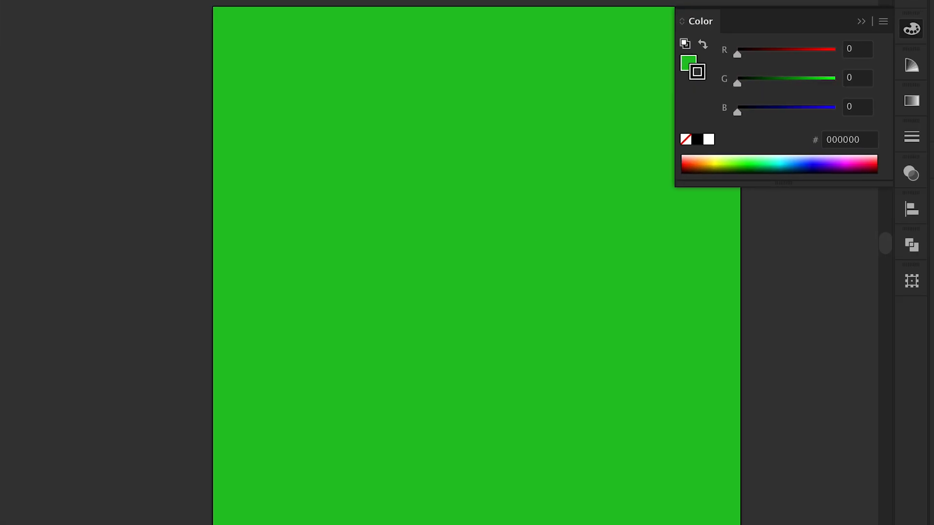
click(871, 27)
mouse_move(503, 370)
mouse_down()
mouse_move(336, 177)
mouse_move(553, 373)
mouse_move(455, 369)
mouse_up()
mouse_move(401, 236)
mouse_down()
mouse_move(380, 182)
mouse_move(477, 234)
mouse_move(387, 230)
mouse_up()
mouse_move(594, 245)
mouse_down()
mouse_move(526, 213)
mouse_move(559, 235)
mouse_up()
mouse_move(448, 216)
mouse_down()
mouse_move(434, 173)
mouse_move(434, 205)
mouse_up()
mouse_move(579, 201)
mouse_down()
mouse_move(577, 209)
mouse_move(614, 191)
mouse_move(575, 202)
mouse_up()
mouse_move(441, 285)
mouse_down()
mouse_move(560, 274)
mouse_move(454, 285)
mouse_up()
mouse_move(384, 136)
mouse_down()
mouse_move(340, 153)
mouse_move(396, 127)
mouse_up()
mouse_move(343, 223)
mouse_down()
mouse_move(333, 202)
mouse_move(339, 227)
mouse_up()
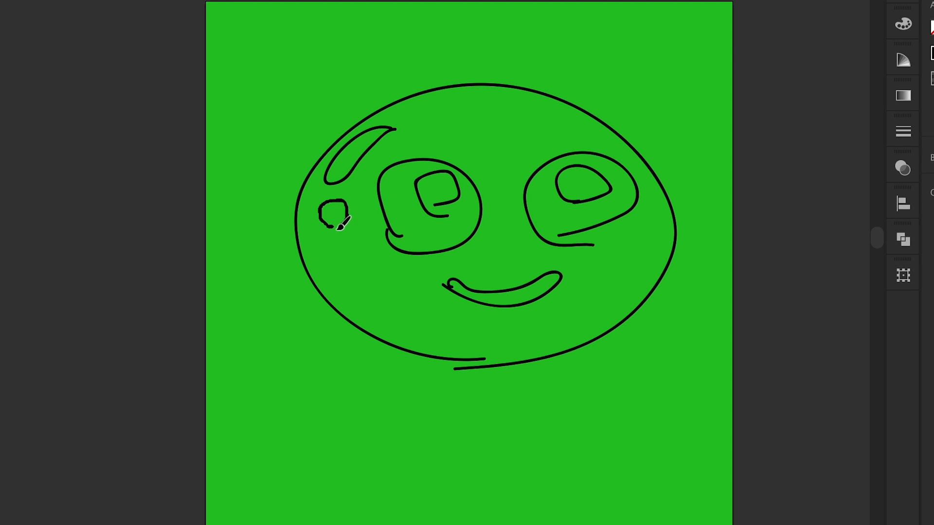
Step: Scribble shading along the body's lower-right edge and paint two pointed ears on top of the head
mouse_move(669, 250)
mouse_down()
mouse_move(670, 278)
mouse_move(637, 287)
mouse_move(593, 334)
mouse_move(506, 373)
mouse_move(659, 292)
mouse_move(554, 347)
mouse_move(682, 246)
mouse_move(448, 365)
mouse_up()
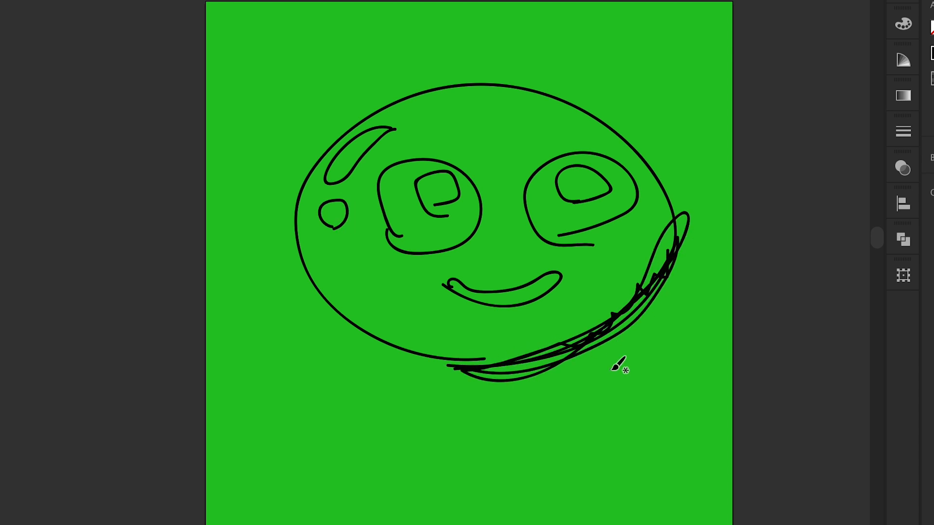
mouse_move(413, 122)
mouse_down()
mouse_move(419, 90)
mouse_move(456, 117)
mouse_up()
mouse_move(528, 103)
mouse_down()
mouse_move(572, 75)
mouse_move(587, 123)
mouse_up()
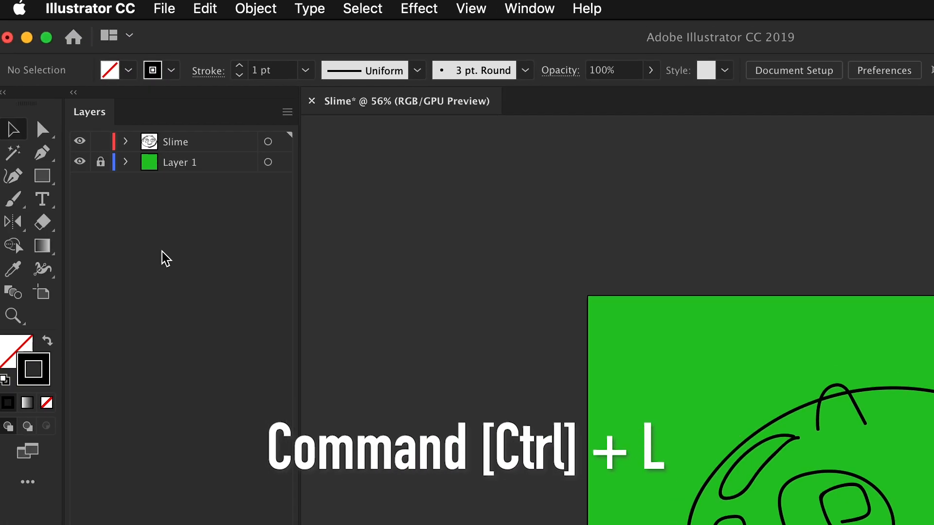
Step: Add a new layer on top and lower the opacity of the Slime sketch layer to 23%
key(super+l)
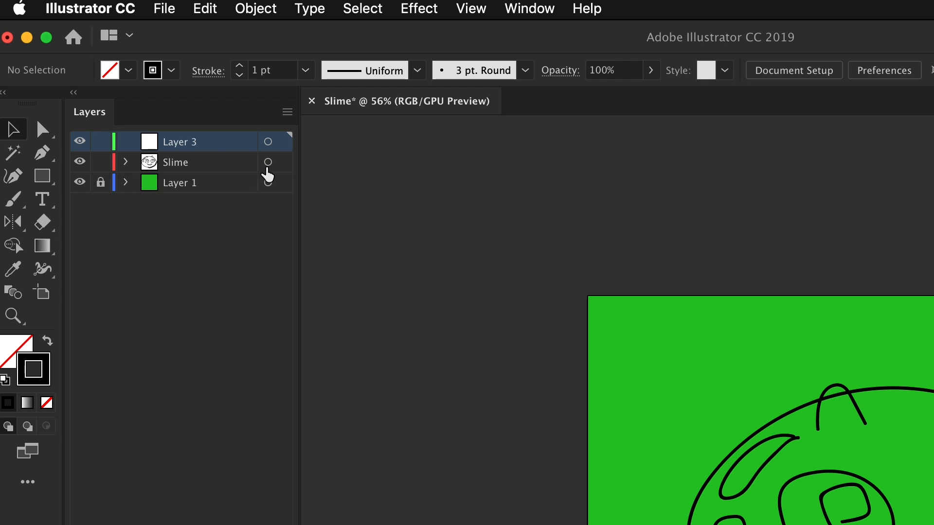
click(268, 164)
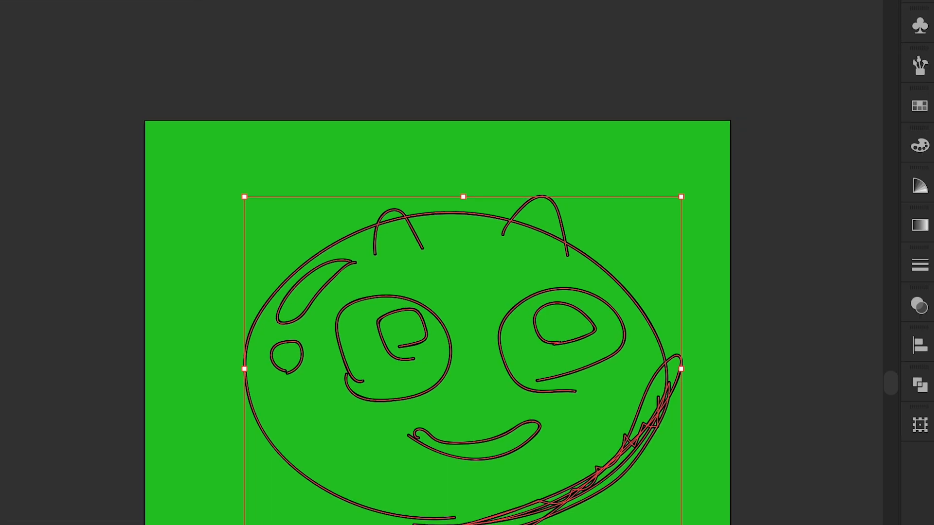
click(850, 115)
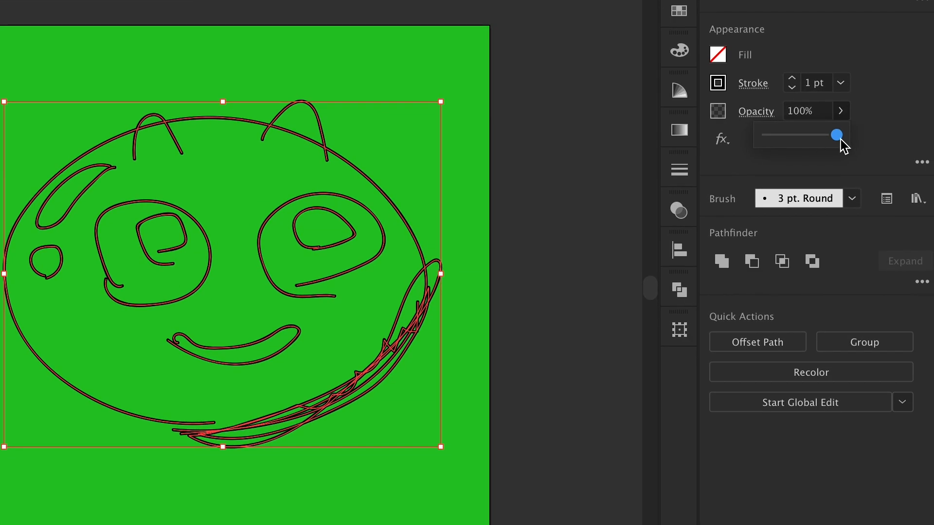
drag(840, 138, 786, 137)
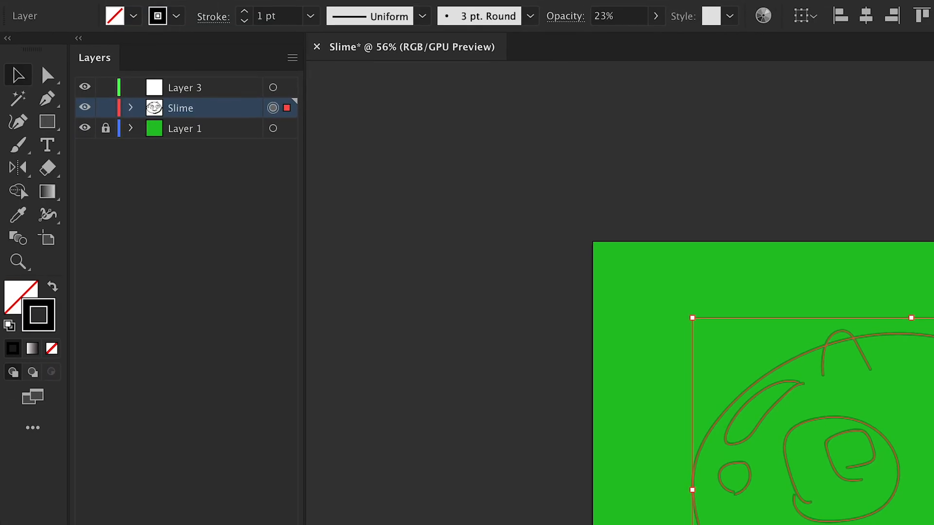
click(510, 293)
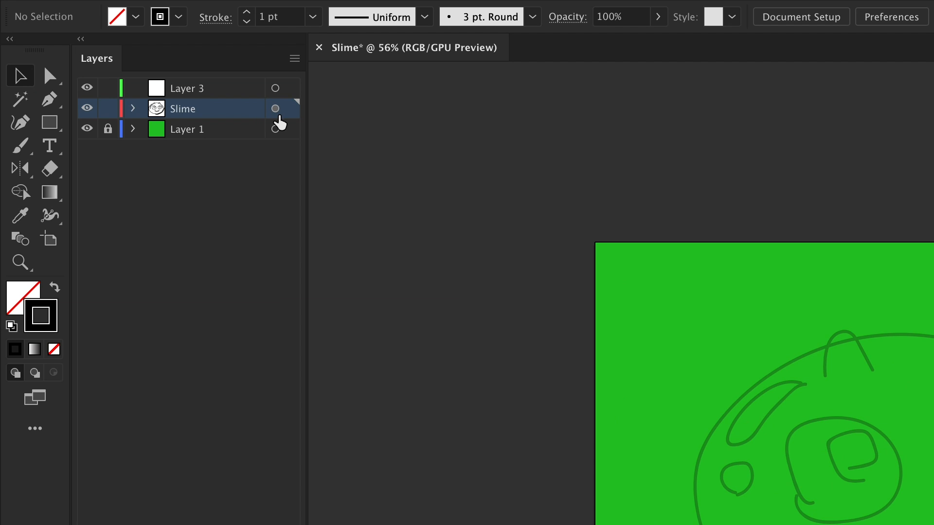
Step: Rename the sketch layer as Slime draft and lock it
double_click(192, 111)
key(Right)
text(dr)
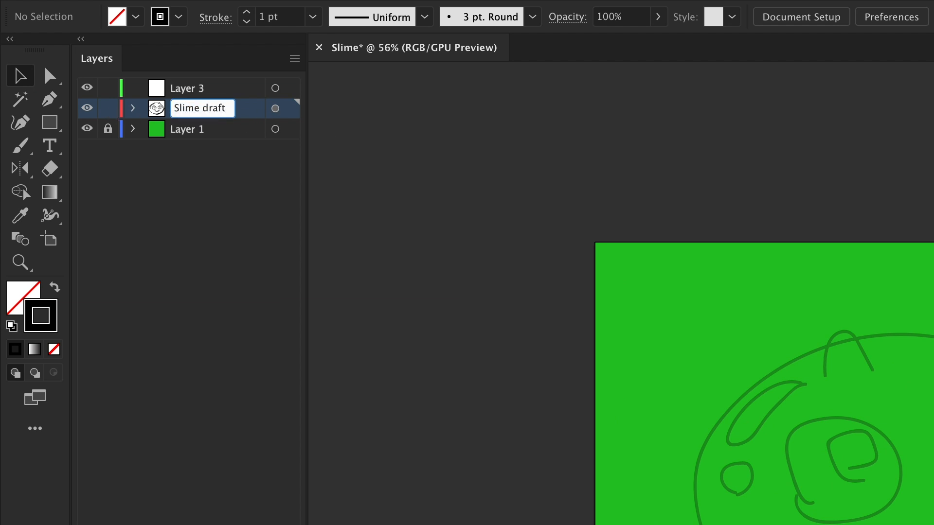
key(Return)
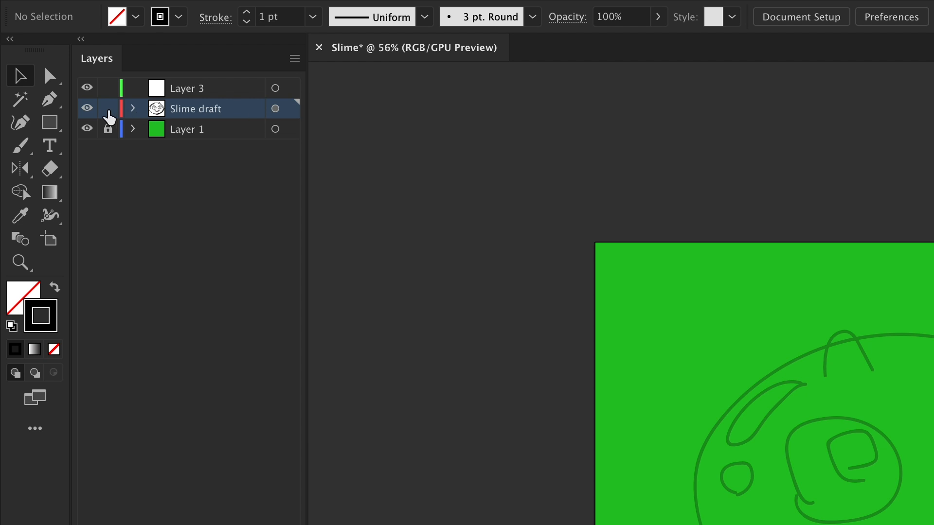
click(107, 111)
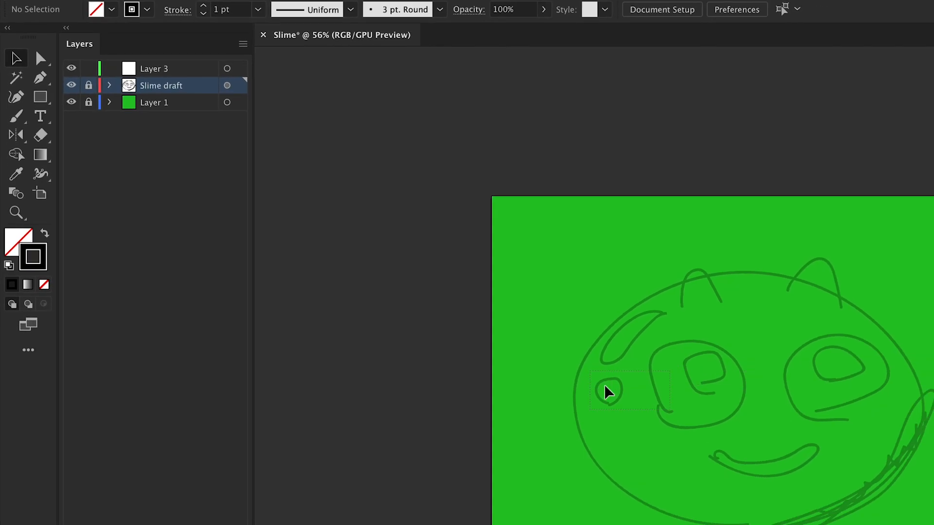
Step: Rename Layer 3 as Slime and Layer 1 as BG
click(163, 42)
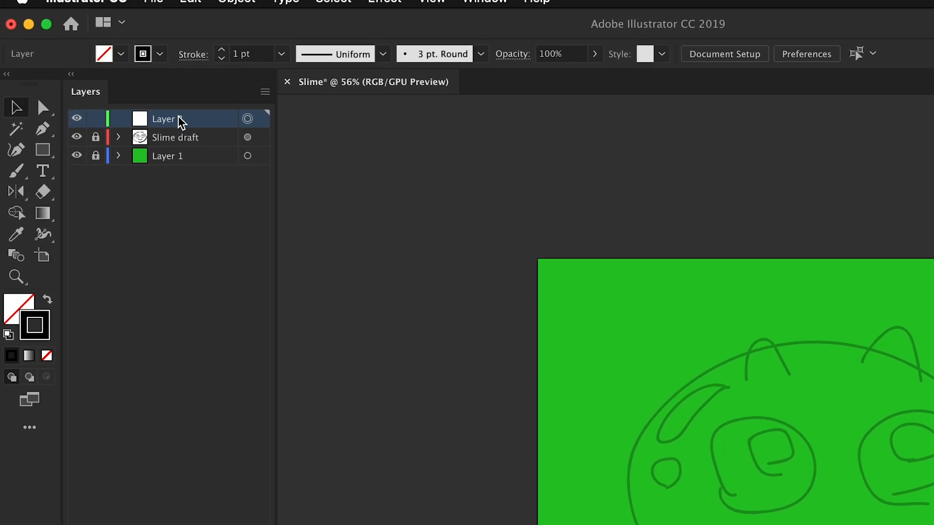
double_click(120, 44)
text(Slime)
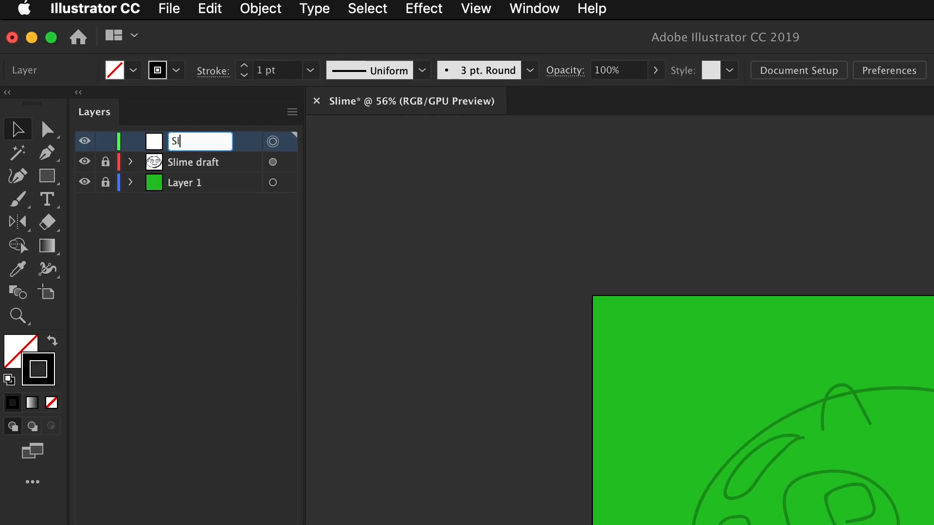
key(Return)
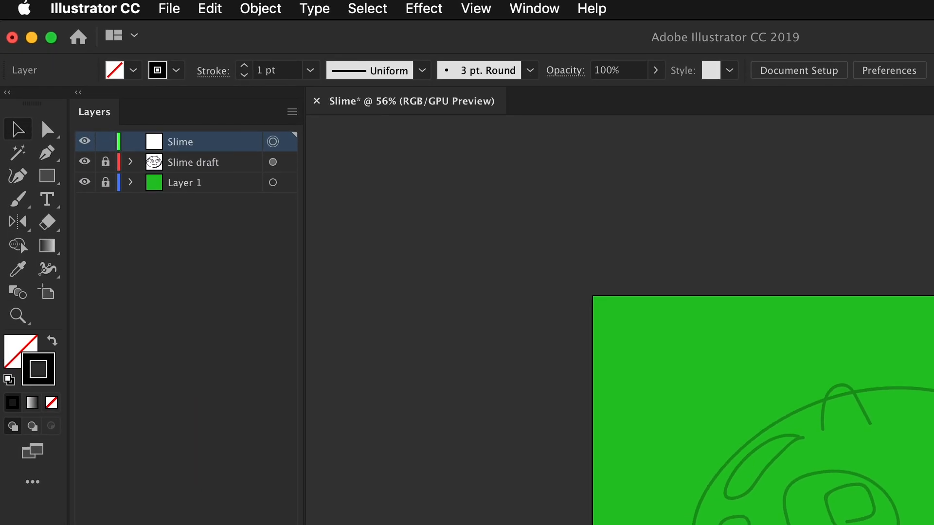
double_click(189, 186)
text(BG)
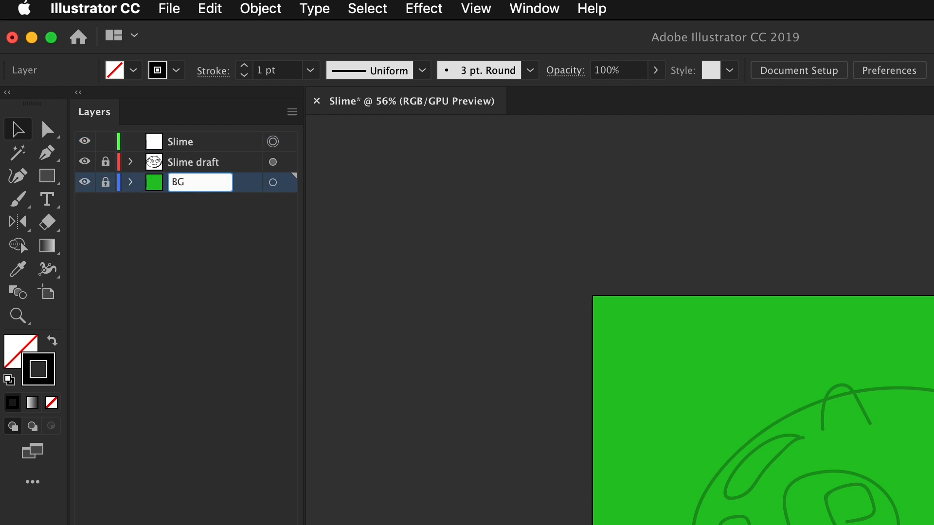
key(Return)
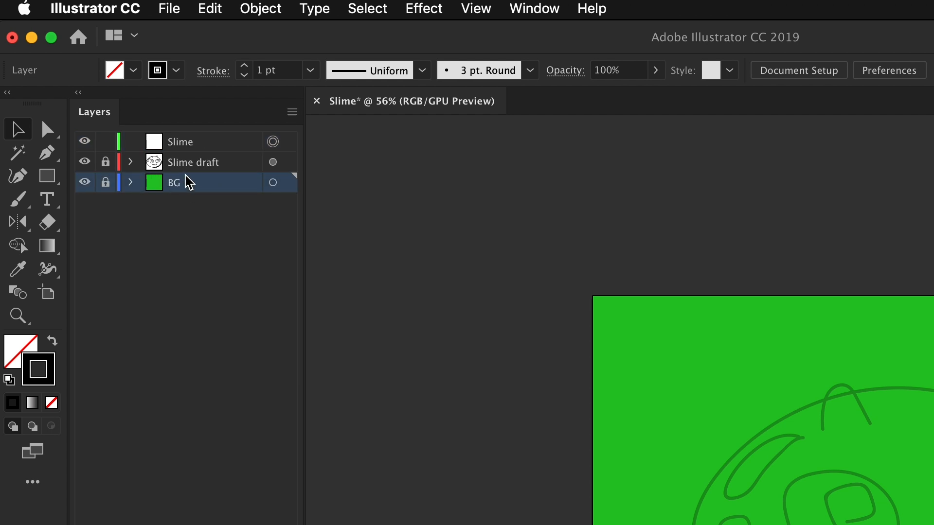
Step: On the Slime layer, draw a large circle with the Ellipse tool near the artboard's upper-left area
click(171, 149)
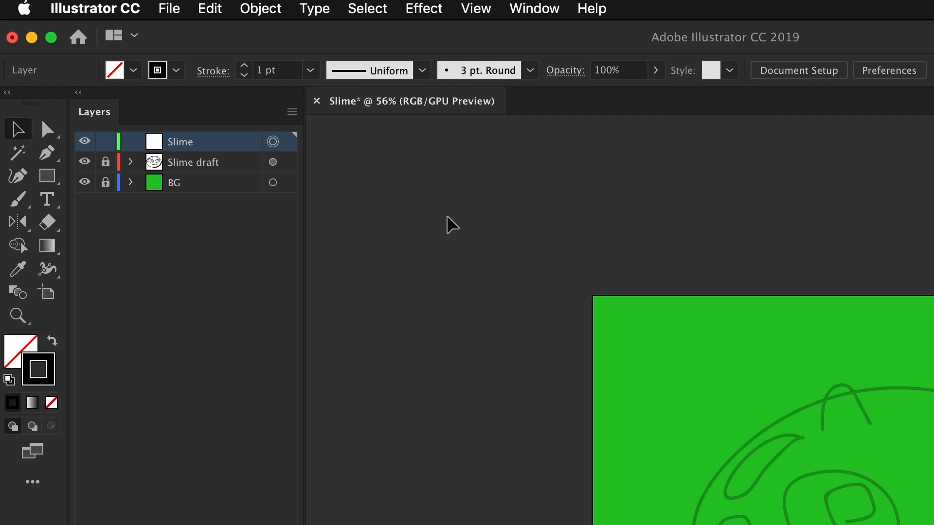
scroll(620, 320, up, 5)
scroll(620, 320, up, 1)
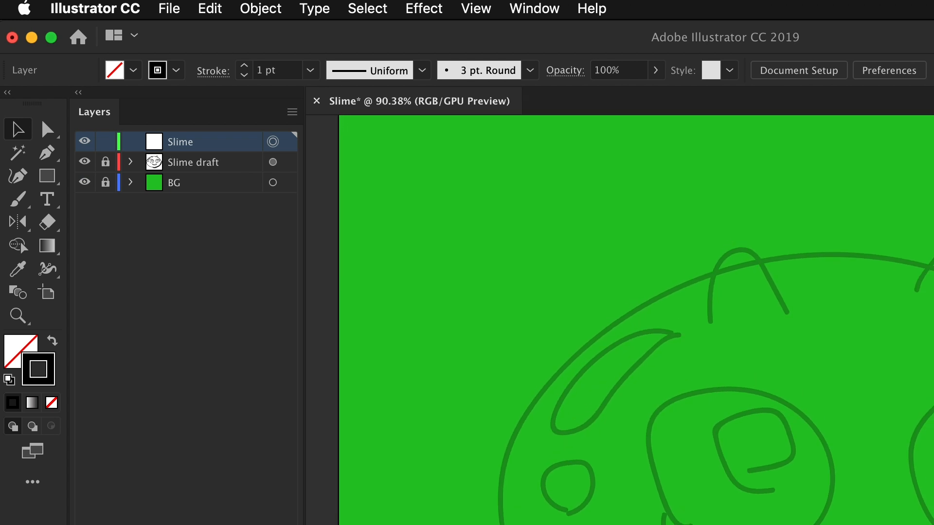
scroll(620, 320, down, 1)
scroll(620, 320, down, 2)
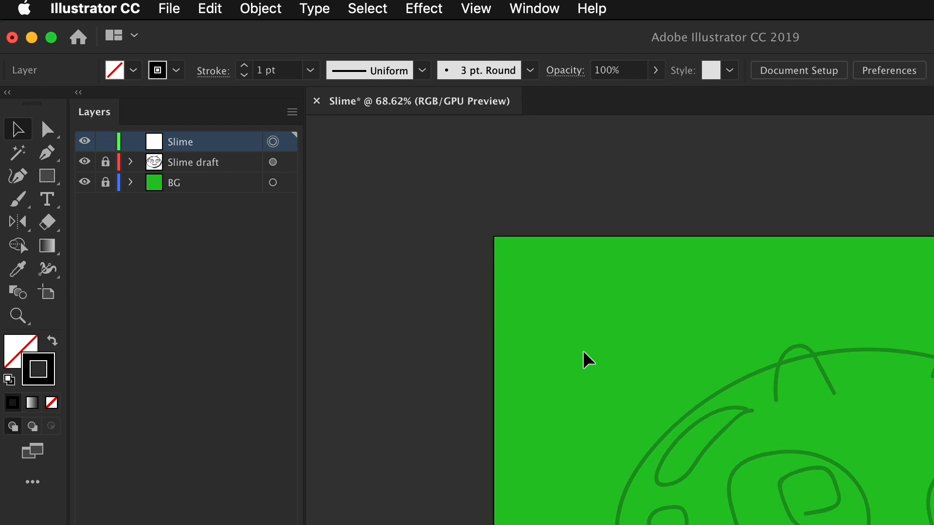
drag(47, 176, 108, 200)
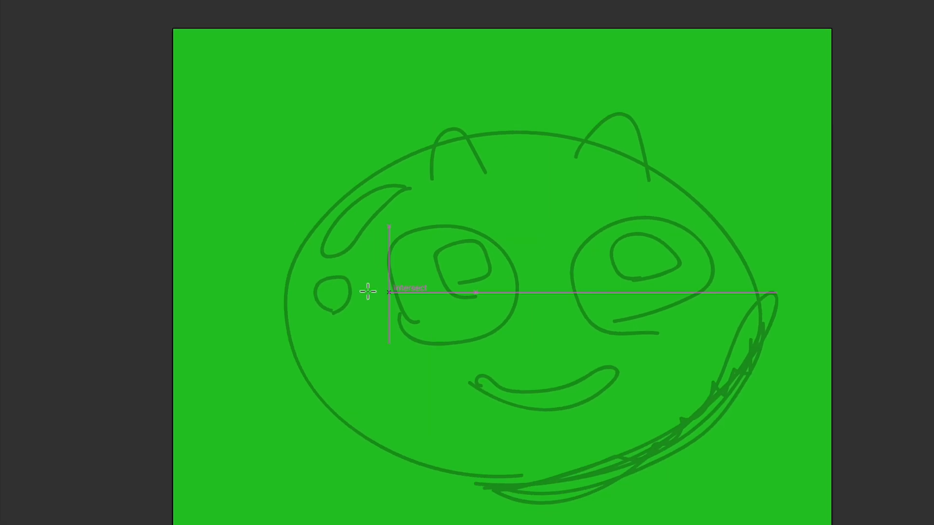
drag(261, 147, 471, 238)
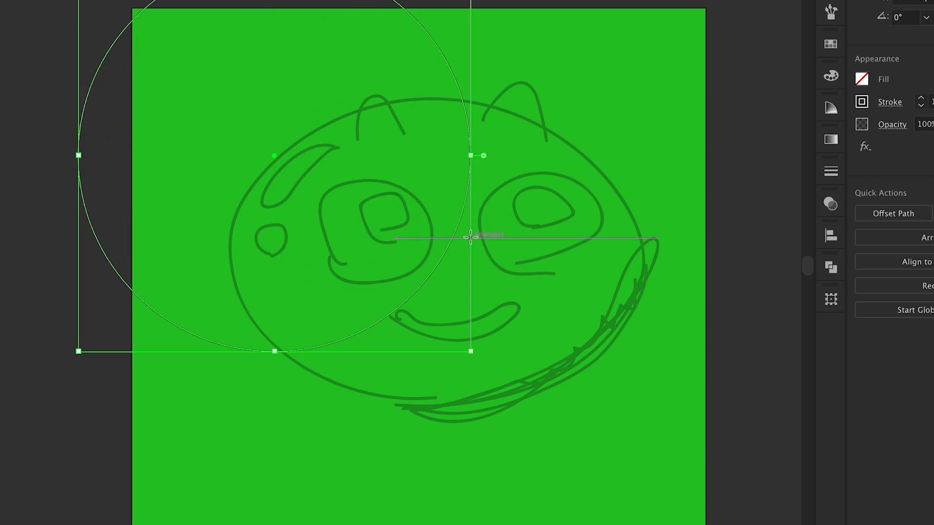
Step: Move the circle over the sketched body and flatten it into an oval that roughly matches the outline
mouse_move(452, 66)
mouse_down()
mouse_move(605, 151)
mouse_move(623, 168)
mouse_move(614, 170)
mouse_up()
drag(441, 59, 445, 97)
key(alt)
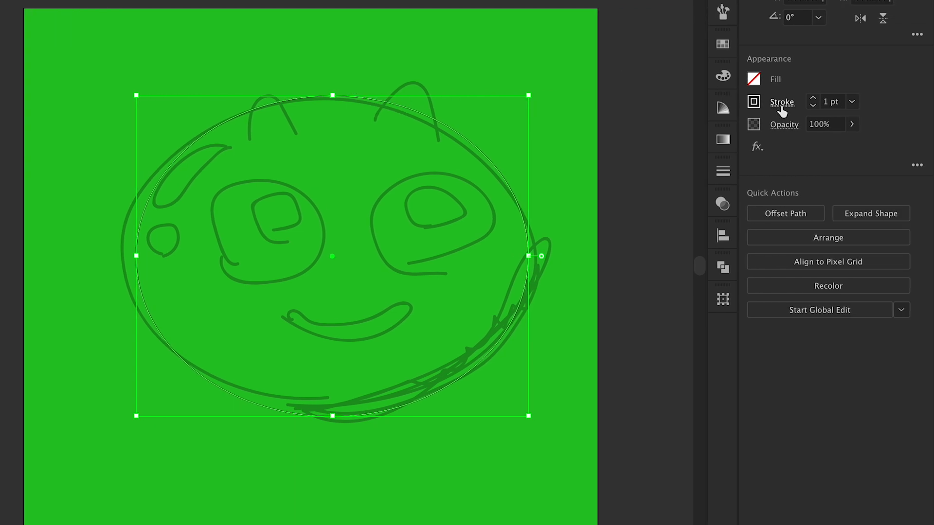
Step: Set the stroke weight of the slime's body oval to 5 pt and deselect it
click(813, 100)
click(813, 99)
click(813, 99)
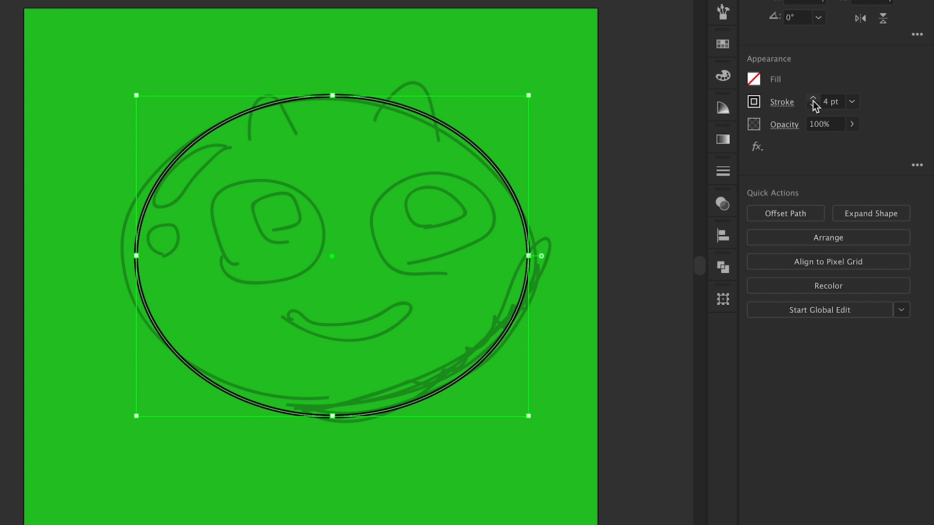
click(627, 136)
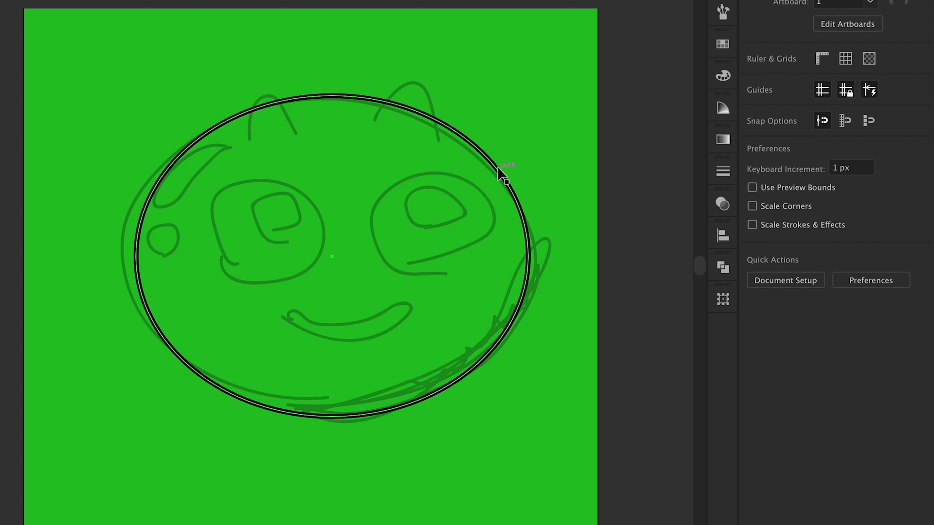
Step: With the Ellipse tool, draw a circle about 107 px wide over the sketched left eye and deselect it
key(l)
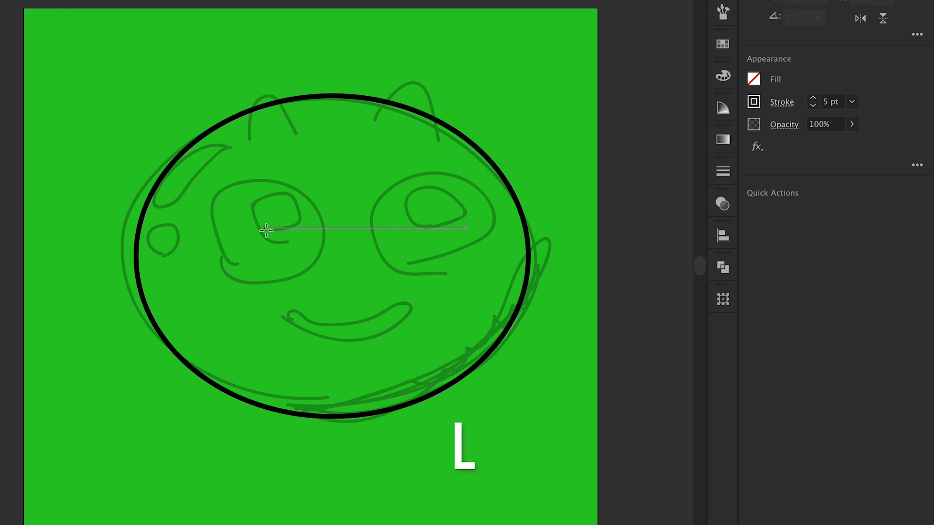
drag(266, 230, 317, 273)
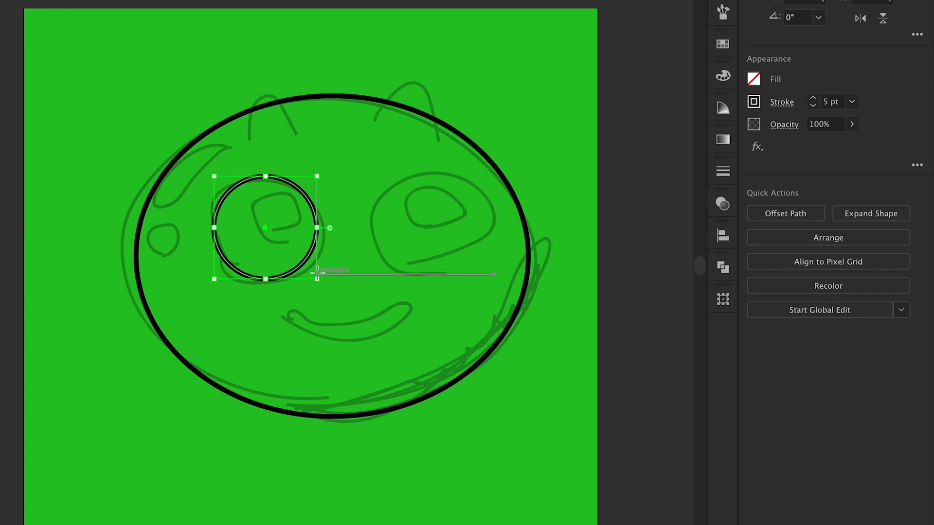
scroll(317, 273, up, 4)
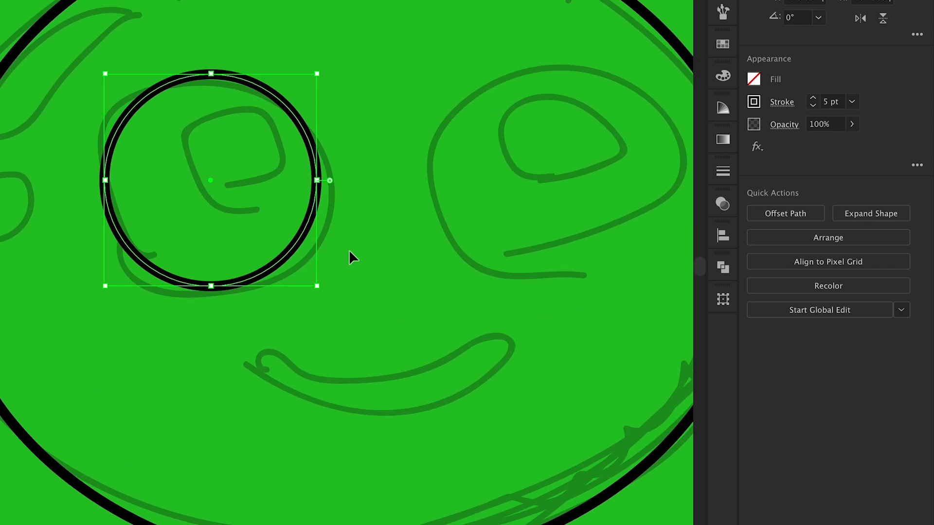
click(353, 257)
Step: Copy the eye circle, paste it in front, and shrink the copy around its centre to about 69 px for the pupil
key(ctrl+c)
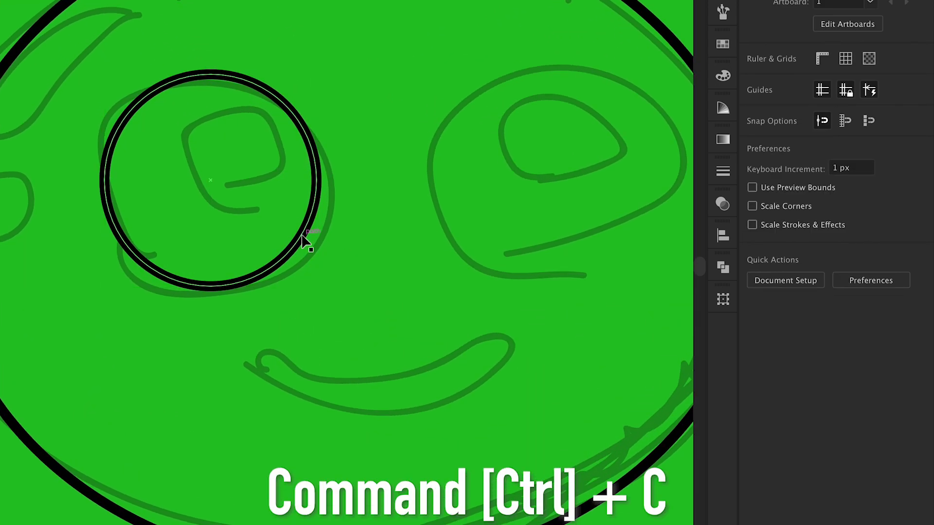
click(301, 238)
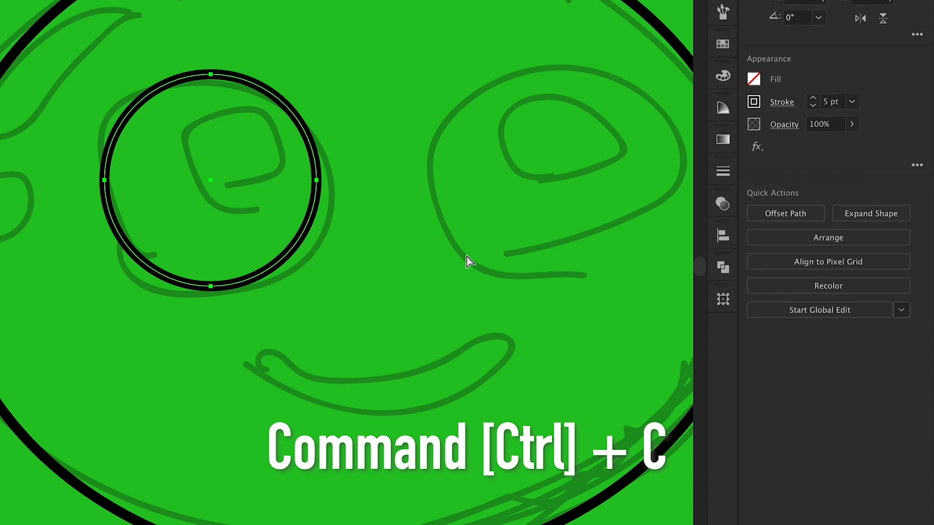
key(ctrl+f)
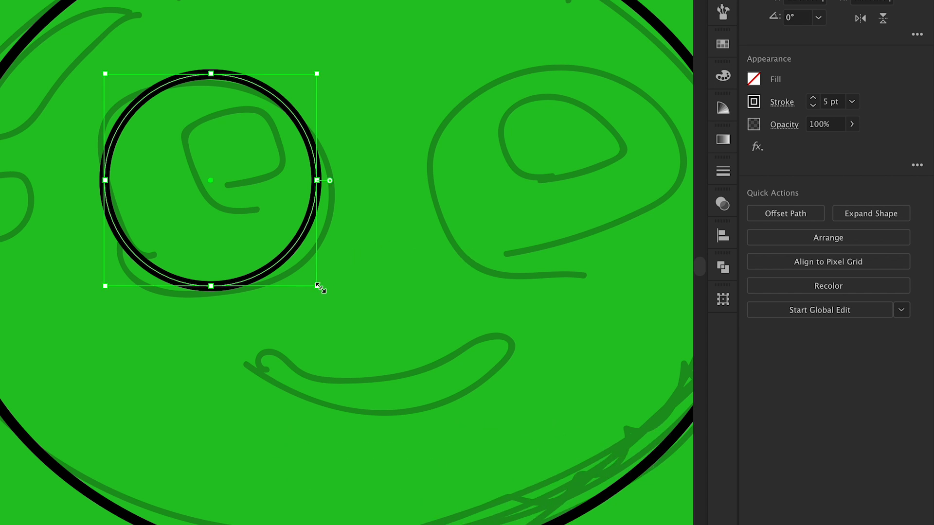
drag(319, 286, 292, 250)
click(374, 288)
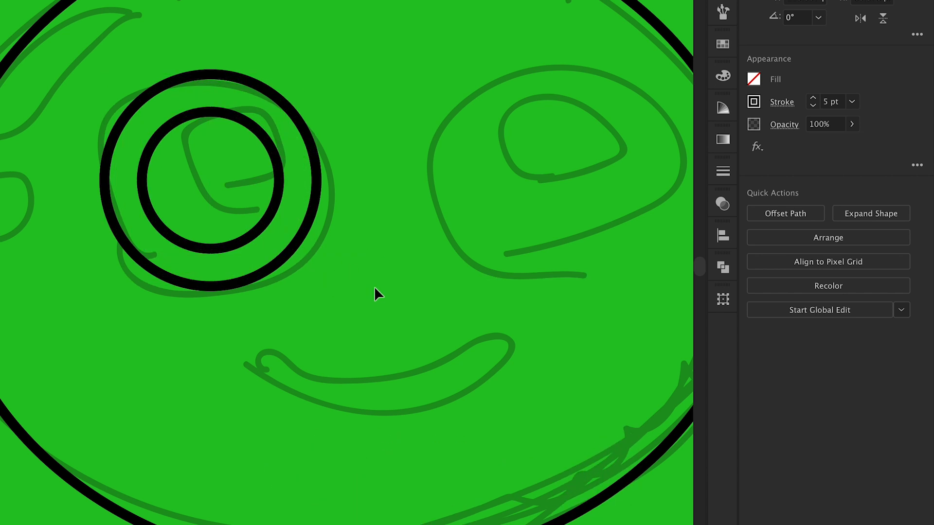
Step: Fill the outer eye circle with the White swatch and keep its black stroke
click(307, 240)
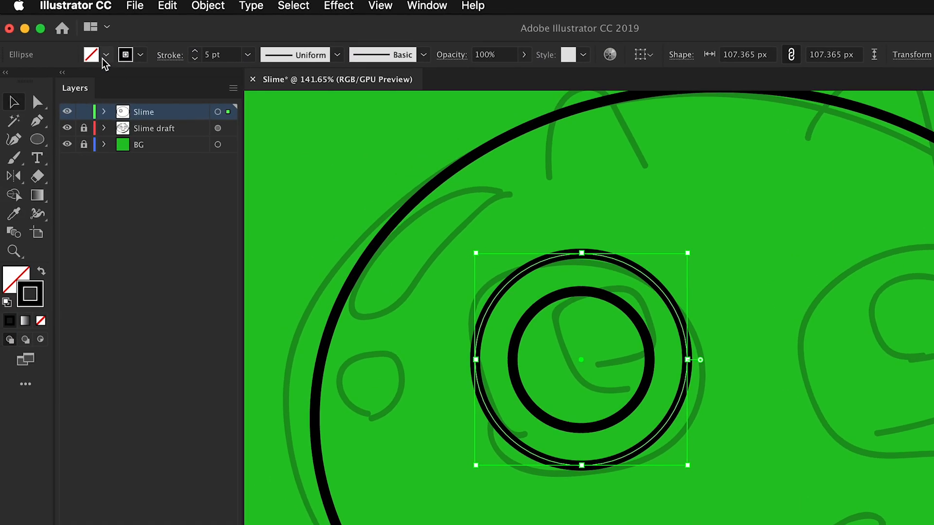
click(104, 57)
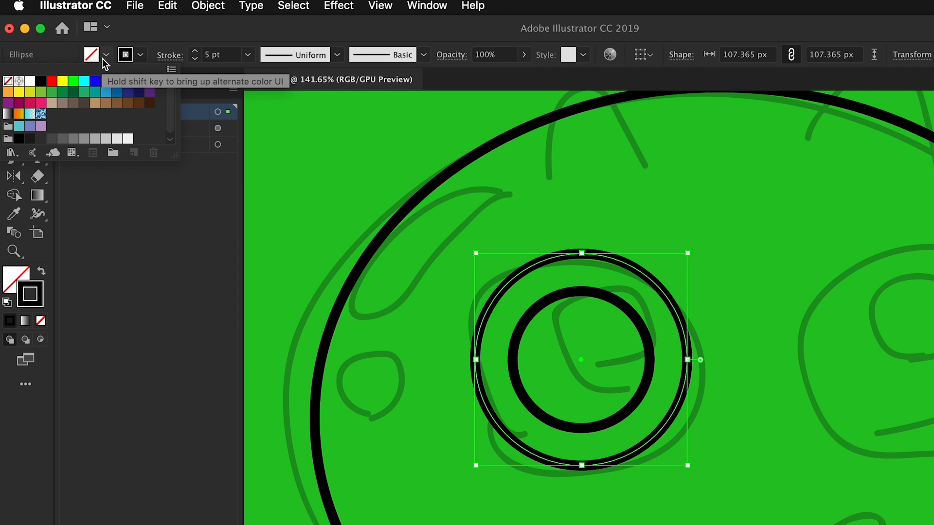
click(127, 140)
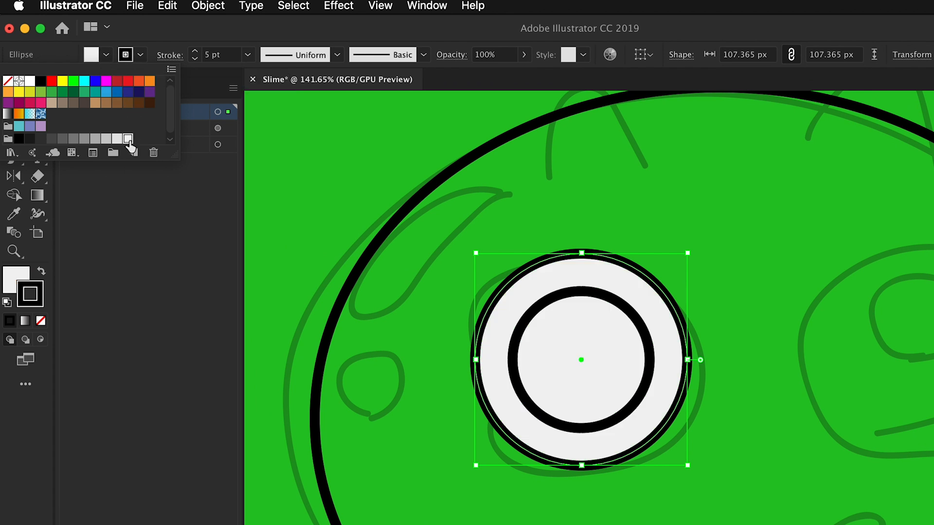
click(30, 81)
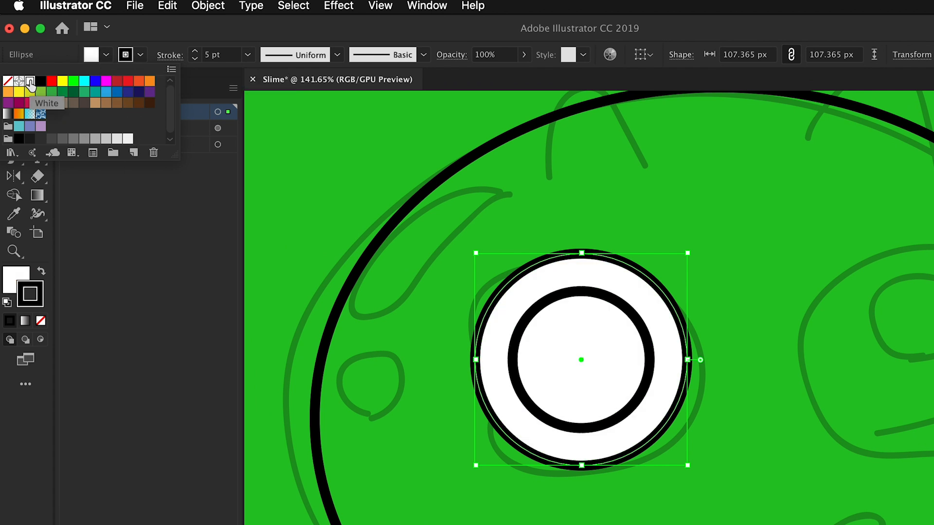
click(736, 273)
click(734, 273)
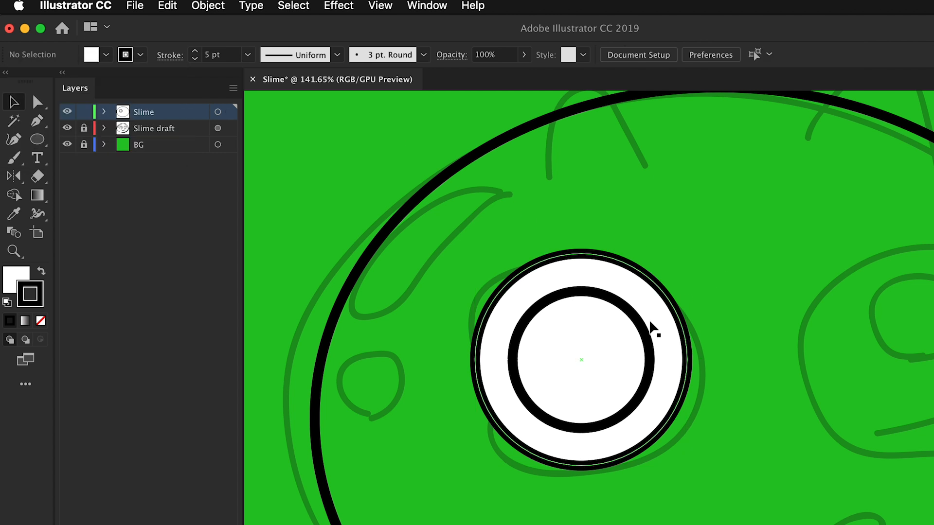
Step: Swap the fill and stroke of the inner circle to make a solid black pupil without a stroke
click(646, 335)
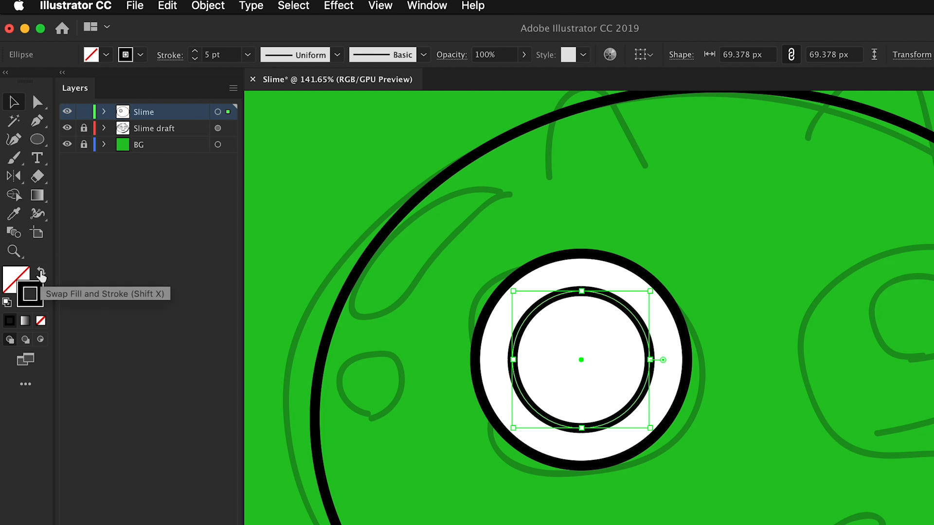
click(41, 273)
key(v)
click(780, 464)
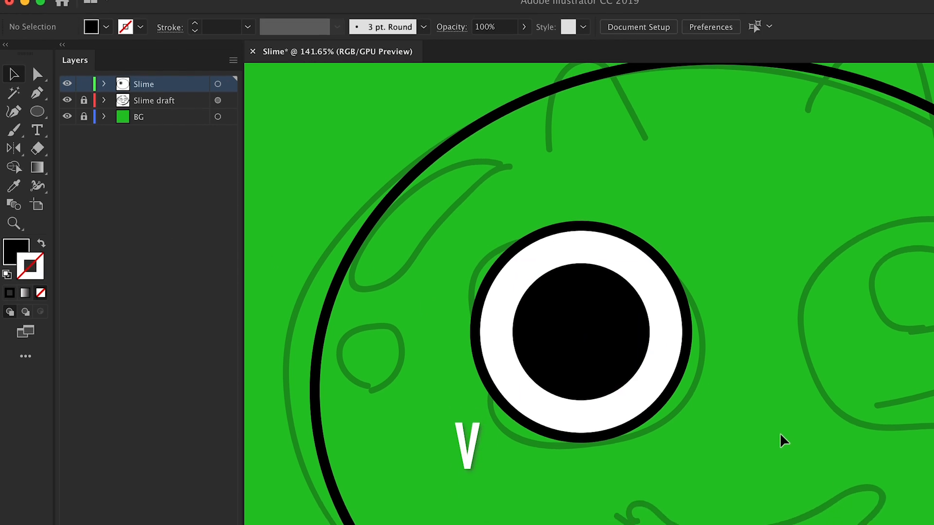
Step: Select the left eye's two circles without the body oval and duplicate them horizontally to form the right eye
scroll(781, 461, down, 2)
scroll(781, 377, down, 1)
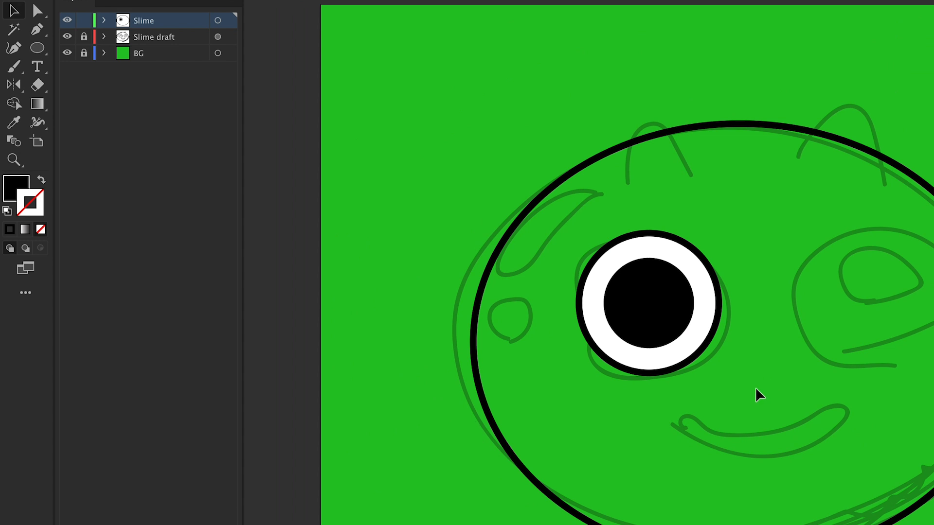
click(623, 247)
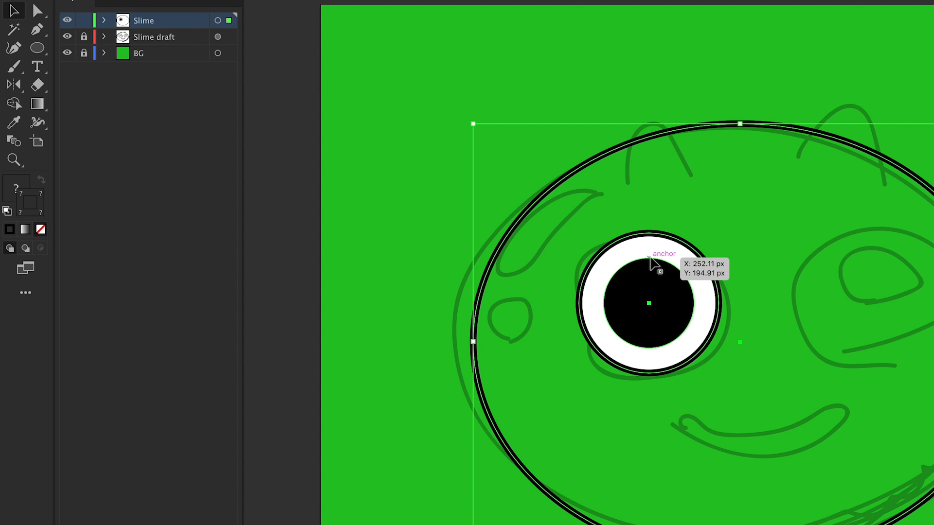
shift+click(568, 172)
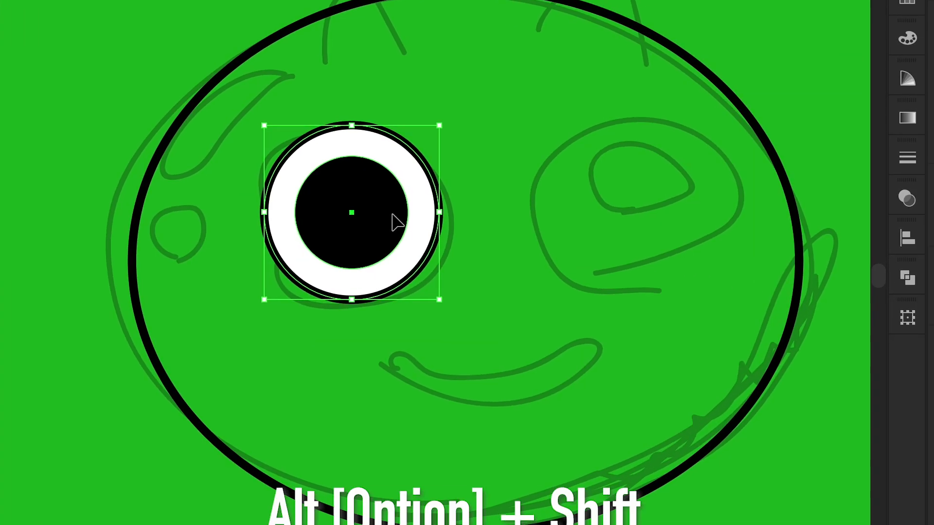
drag(686, 310, 719, 310)
drag(438, 218, 643, 219)
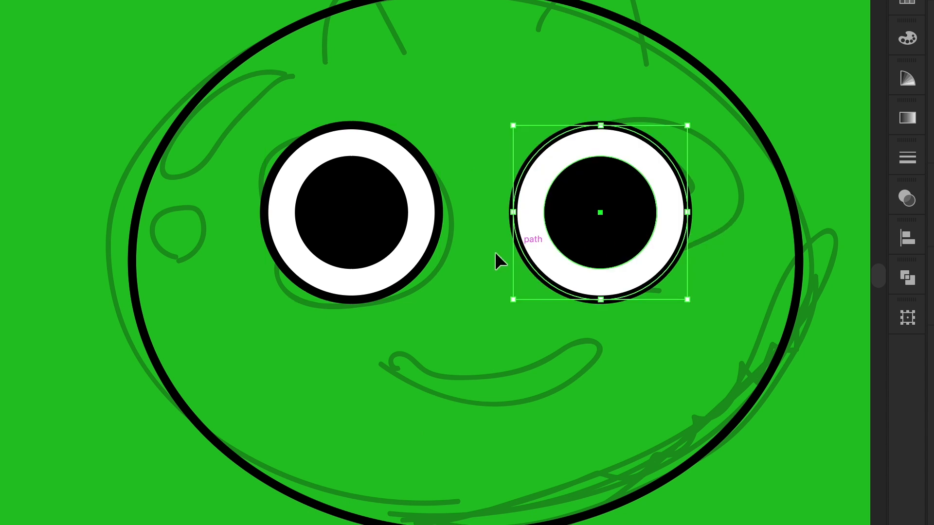
Step: Select both eyes without the body oval and shift them slightly left to centre them within the body
scroll(460, 272, down, 3)
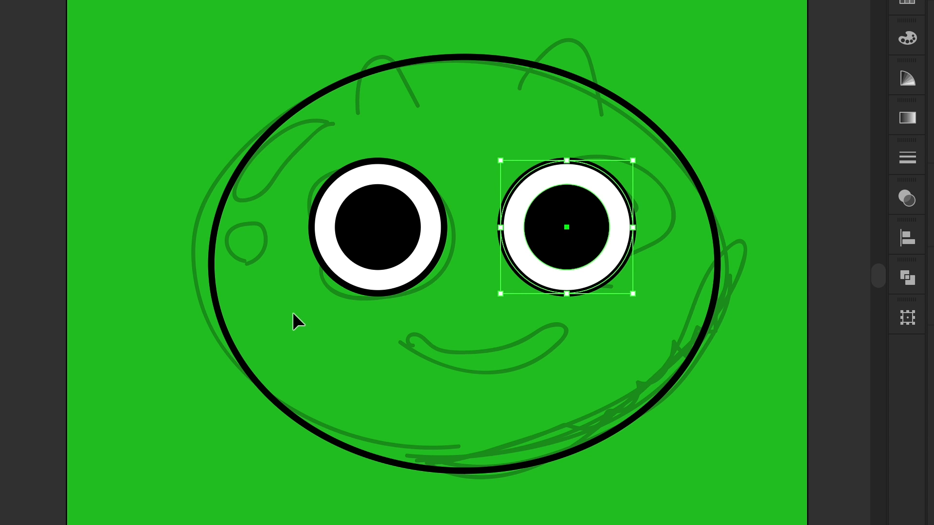
drag(292, 312, 623, 175)
shift+click(644, 121)
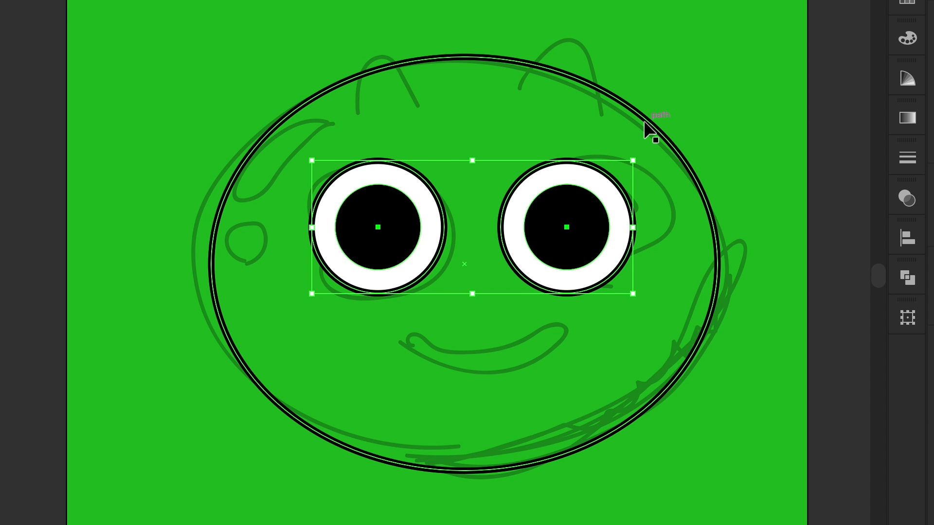
mouse_move(569, 211)
mouse_down()
mouse_move(547, 209)
mouse_move(568, 213)
mouse_up()
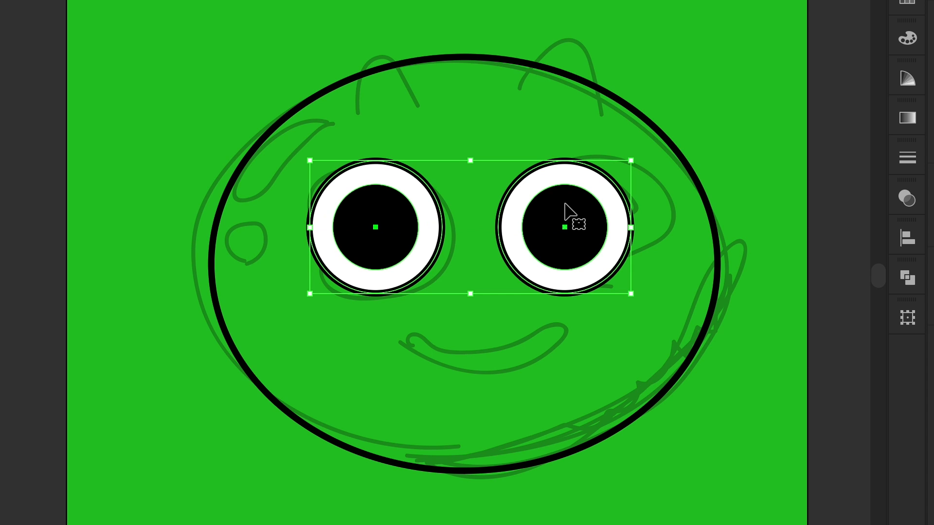
click(523, 323)
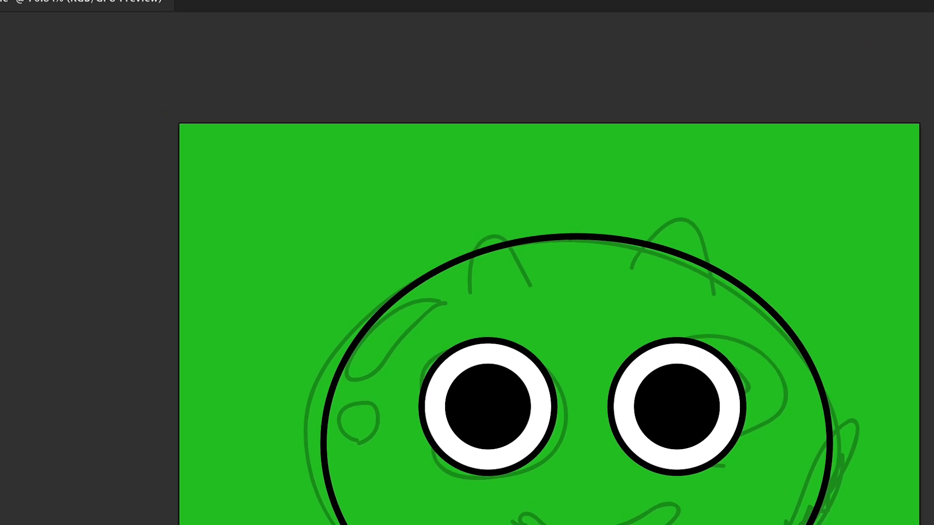
Step: Check that Smart Guides are turned on for aligning objects
click(242, 7)
mouse_move(187, 8)
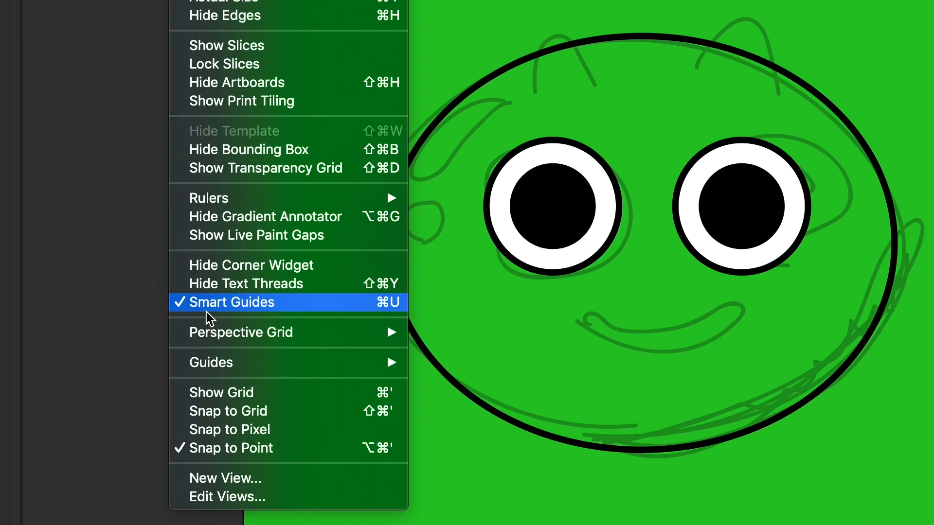
click(294, 308)
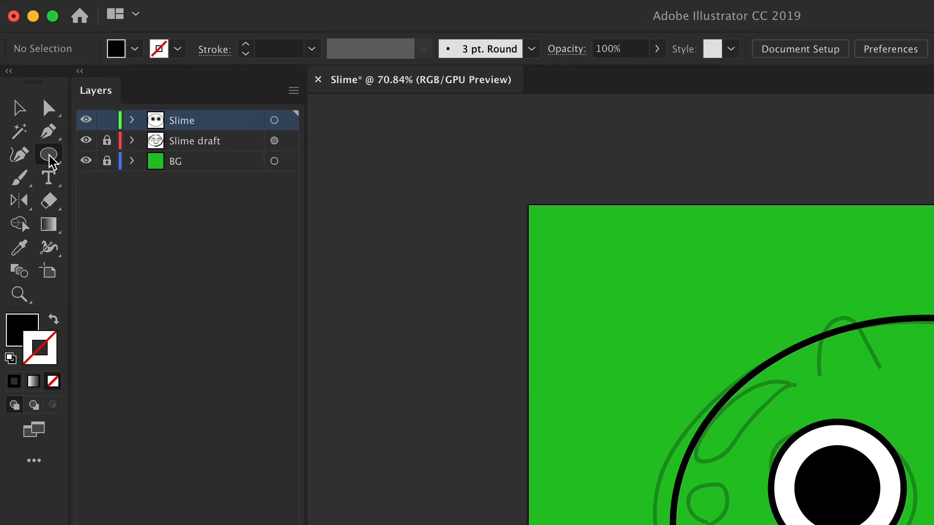
Step: Draw a long, thin rounded rectangle across the sketched mouth, then swap its fill and stroke to leave only an outline
drag(53, 162, 218, 281)
click(35, 465)
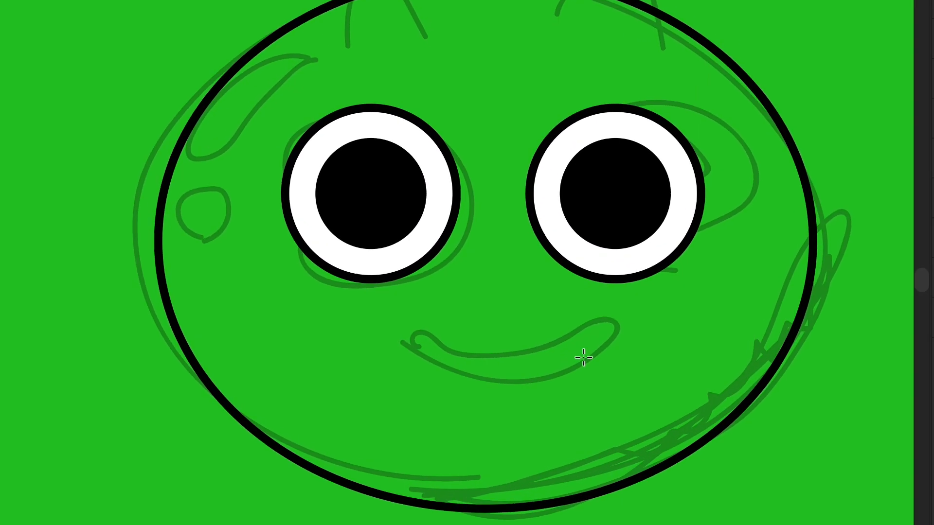
scroll(584, 357, up, 1)
drag(325, 338, 647, 375)
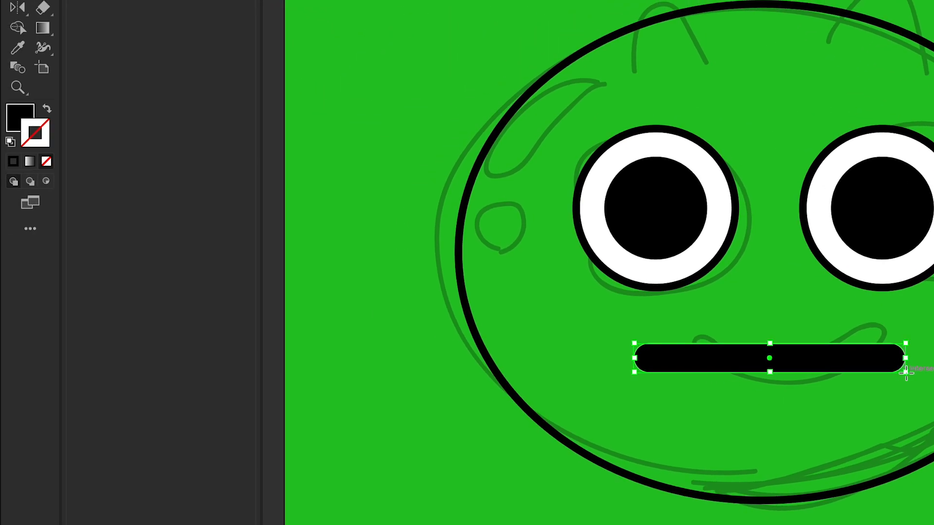
click(49, 113)
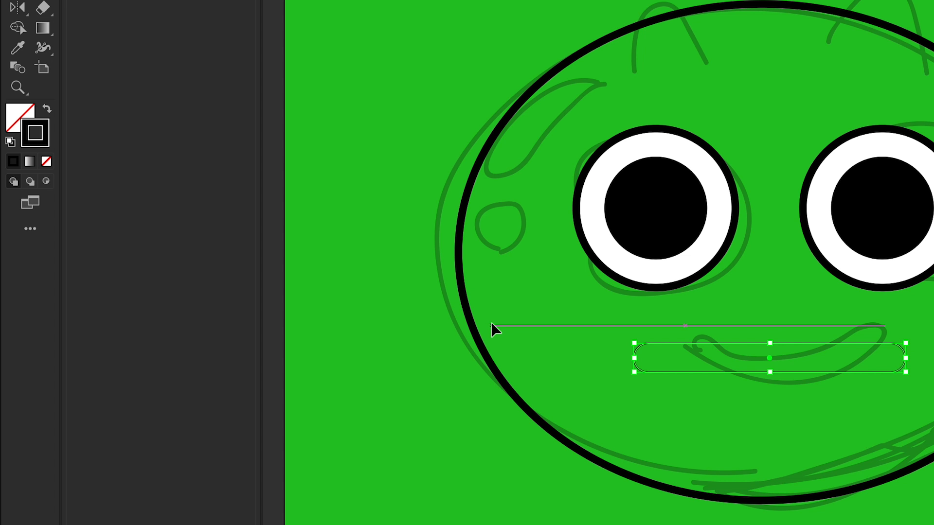
click(621, 438)
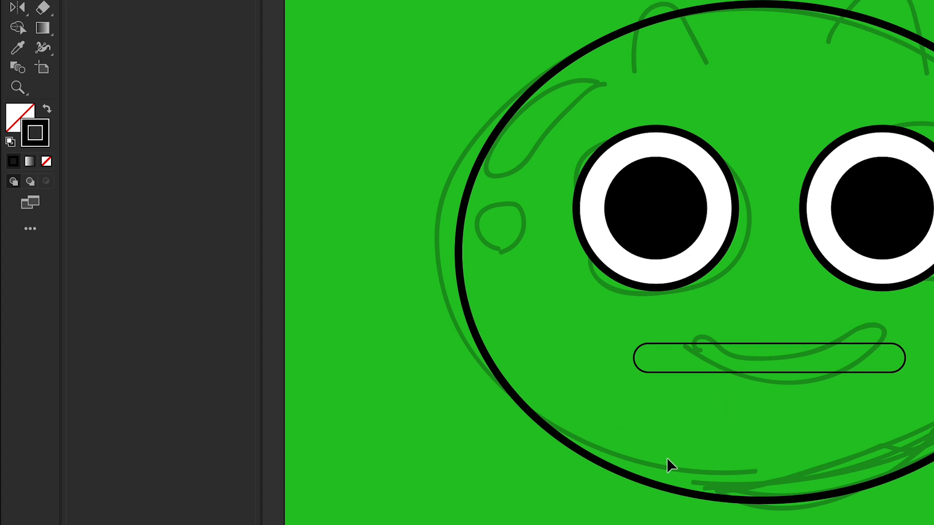
Step: Copy the body oval's thick black stroke onto the mouth rectangle with the Eyedropper tool
click(621, 473)
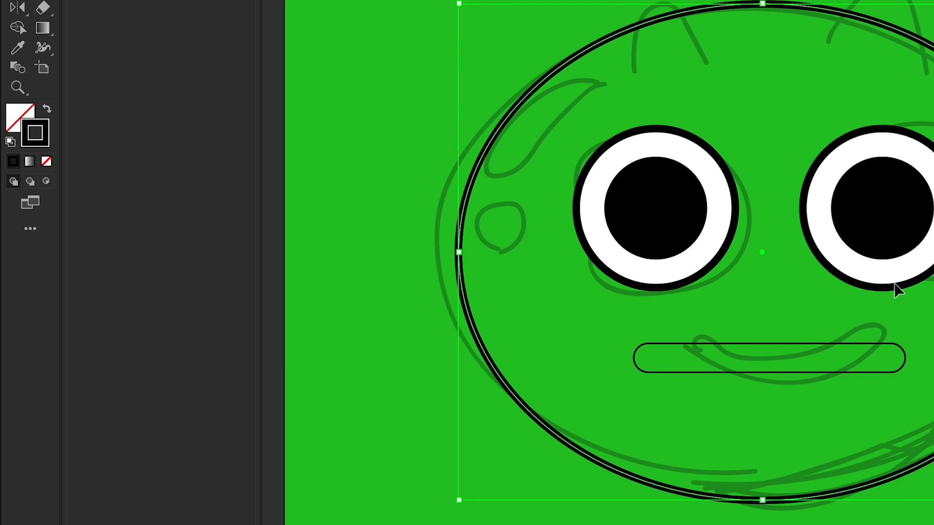
click(881, 339)
click(880, 345)
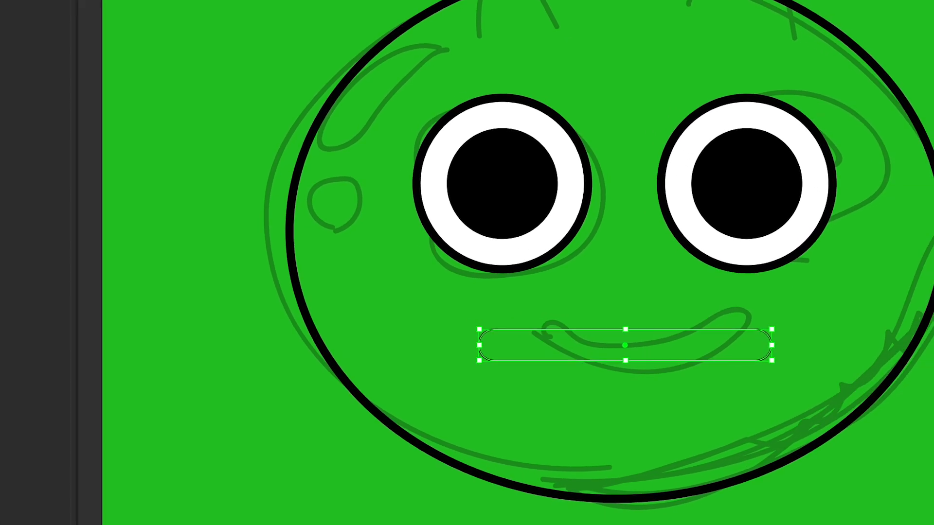
key(i)
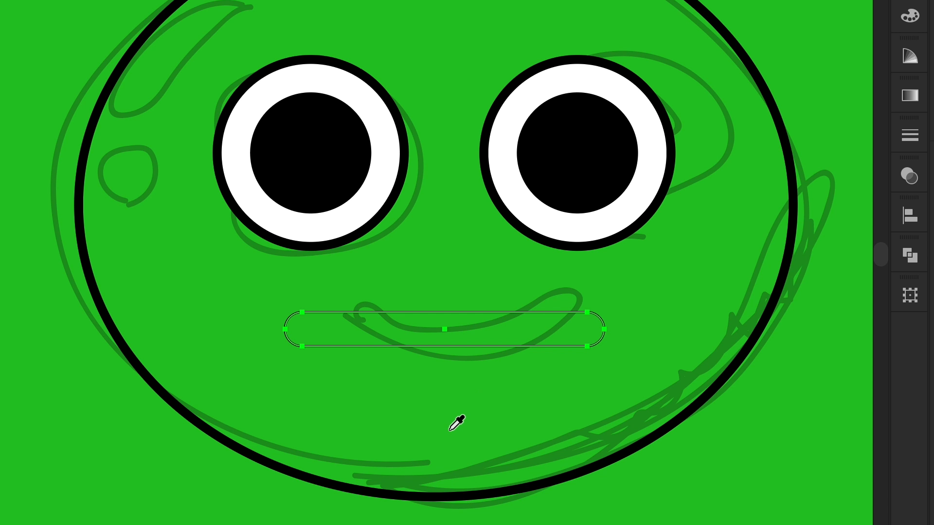
click(336, 491)
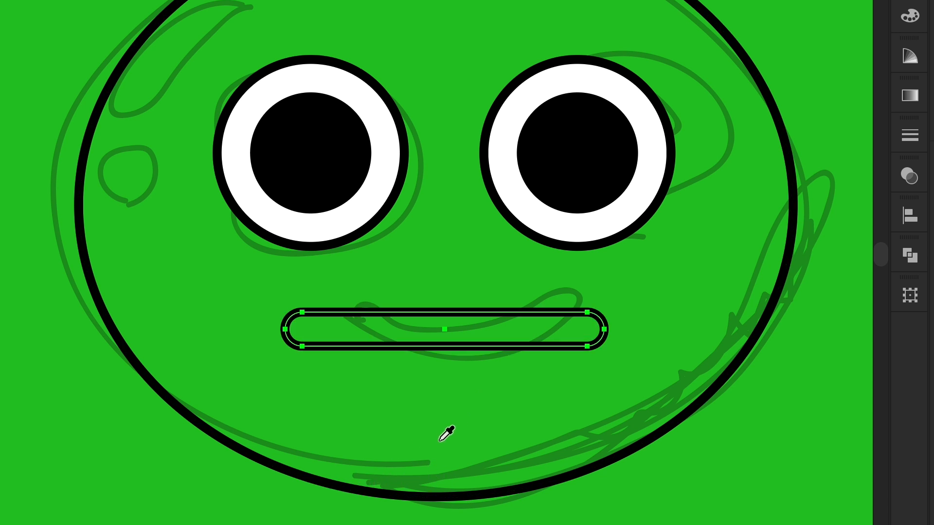
key(v)
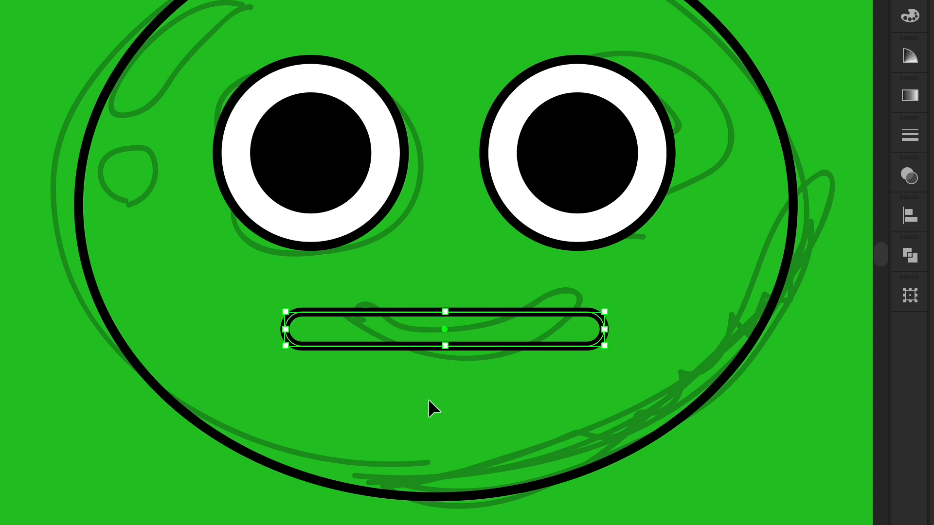
Step: Reposition the mouth outline slightly lower, below the sketched mouth and centred between the eyes
key(Escape)
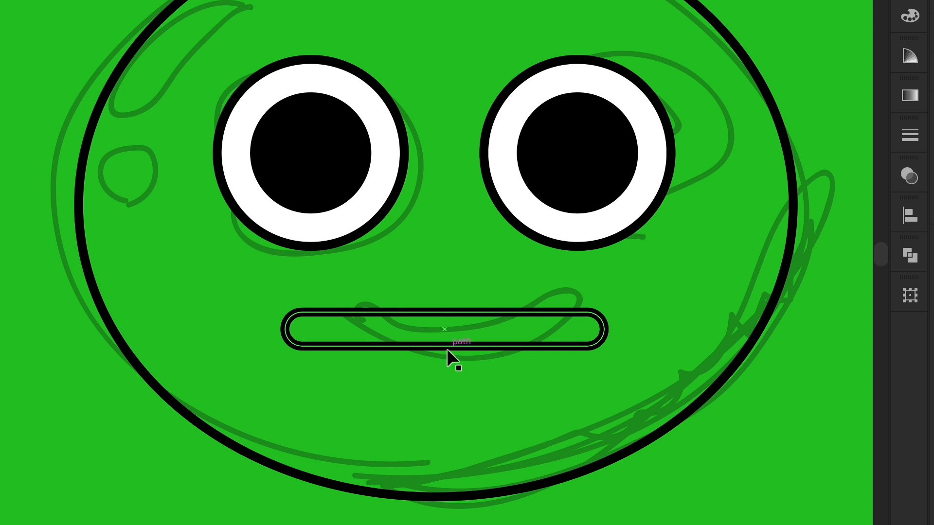
mouse_move(453, 349)
mouse_down()
mouse_move(481, 357)
mouse_move(465, 355)
mouse_up()
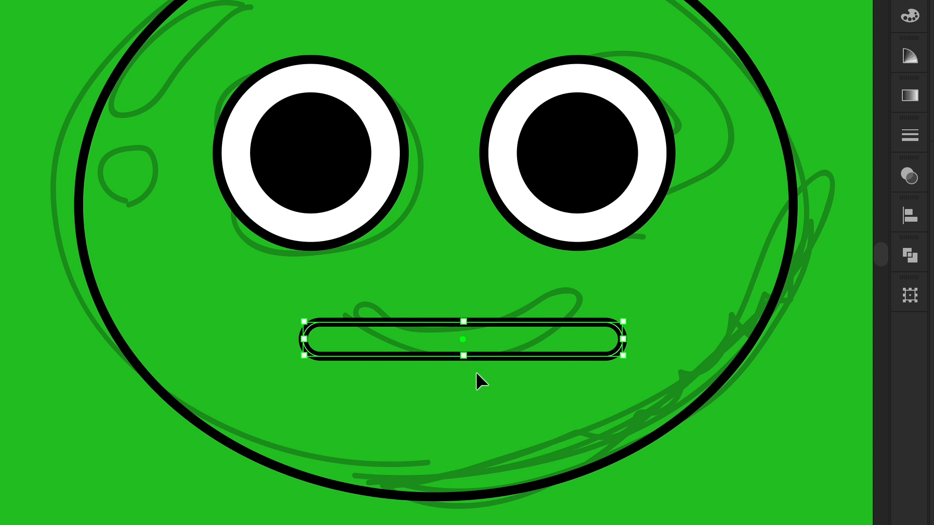
drag(497, 355, 479, 373)
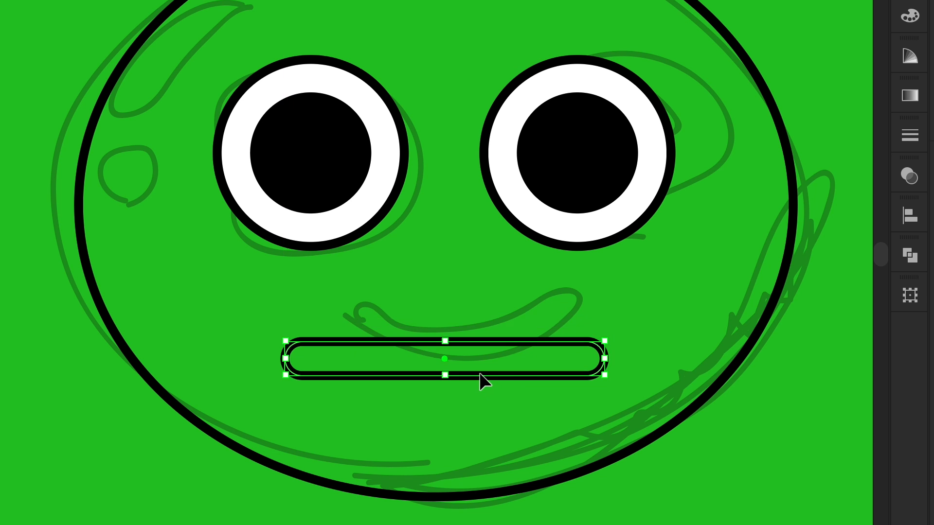
scroll(480, 373, up, 1)
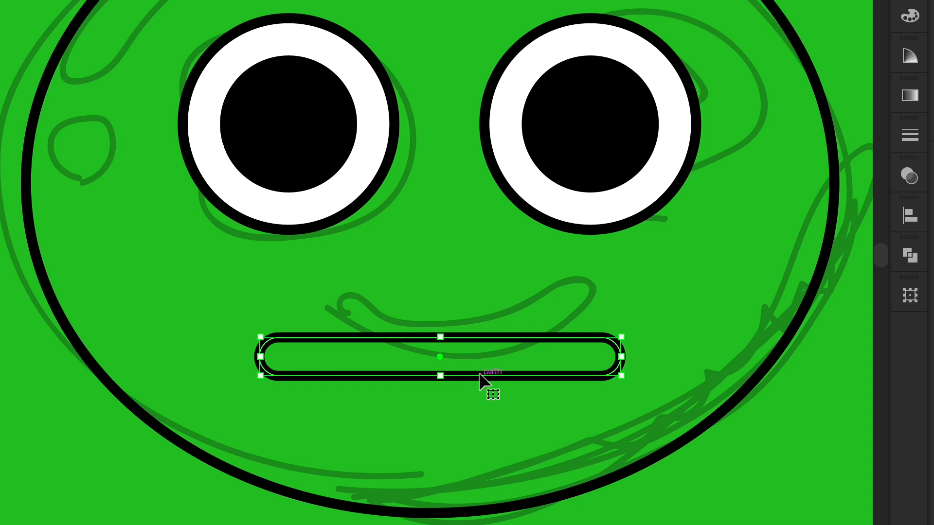
Step: Add extra anchor points along the mouth rectangle's path, midway between the existing ones
key(a)
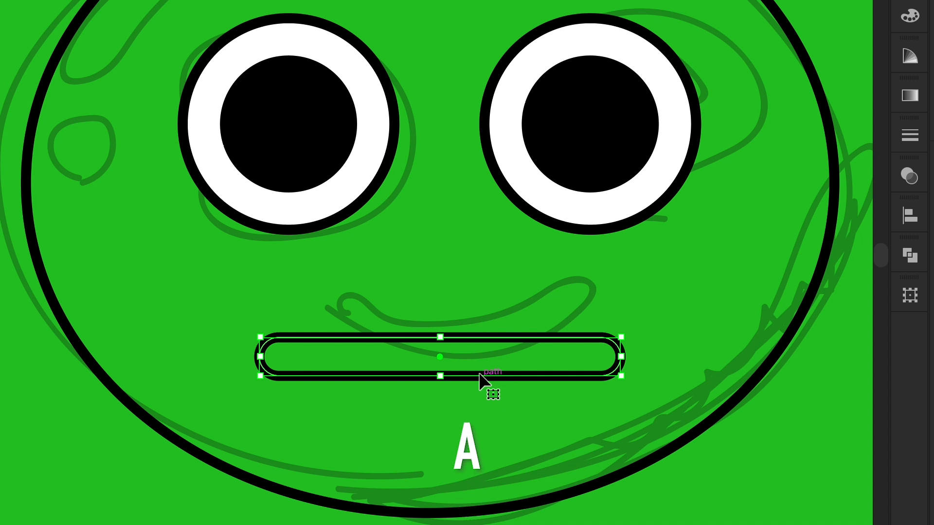
key(a)
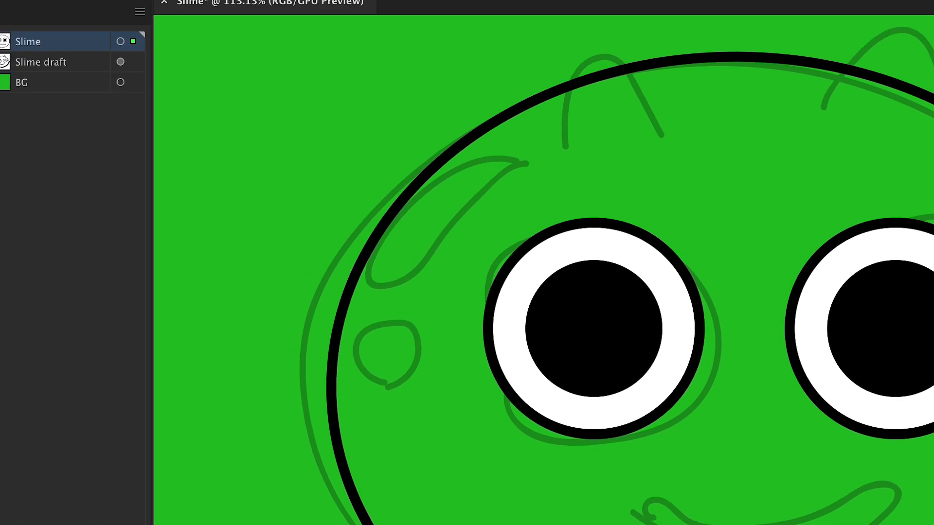
click(274, 9)
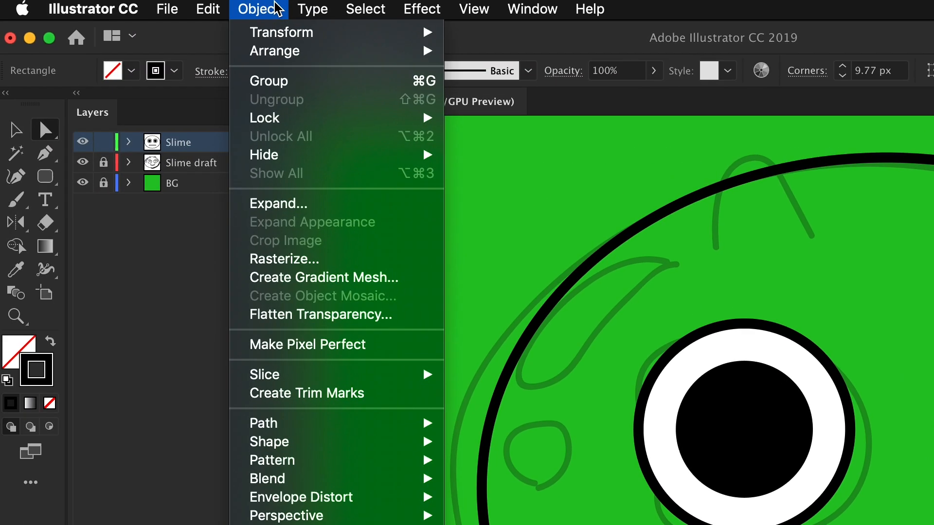
mouse_move(282, 426)
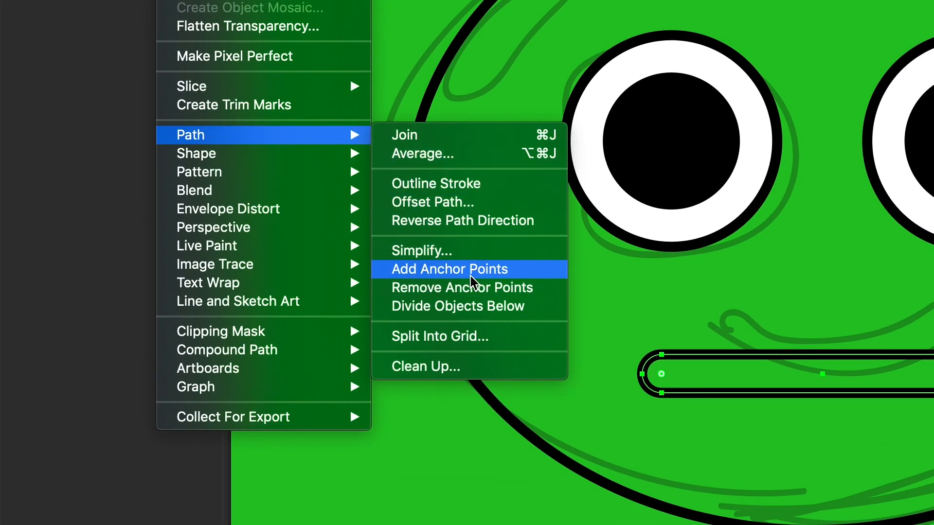
click(519, 270)
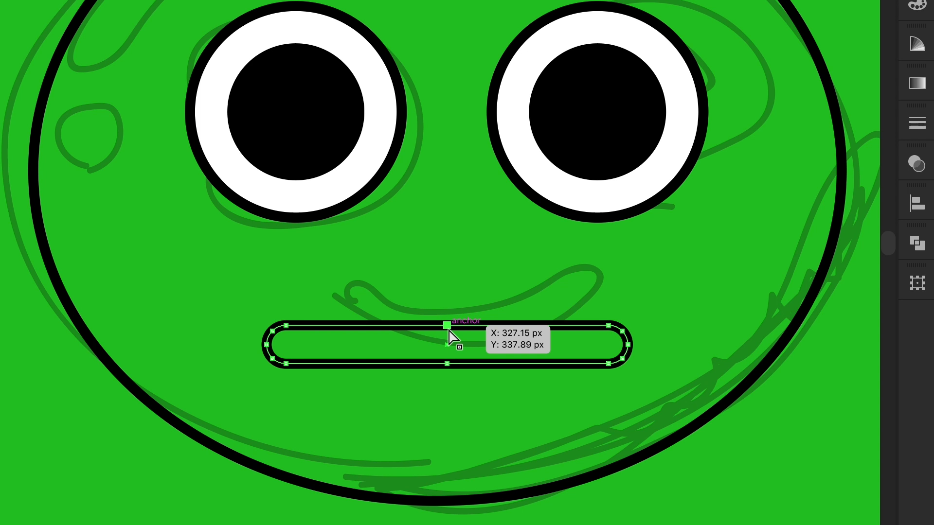
Step: Lower the middle anchors of the mouth's upper and lower edges and round those corners fully to form a smile curve
shift+click(447, 364)
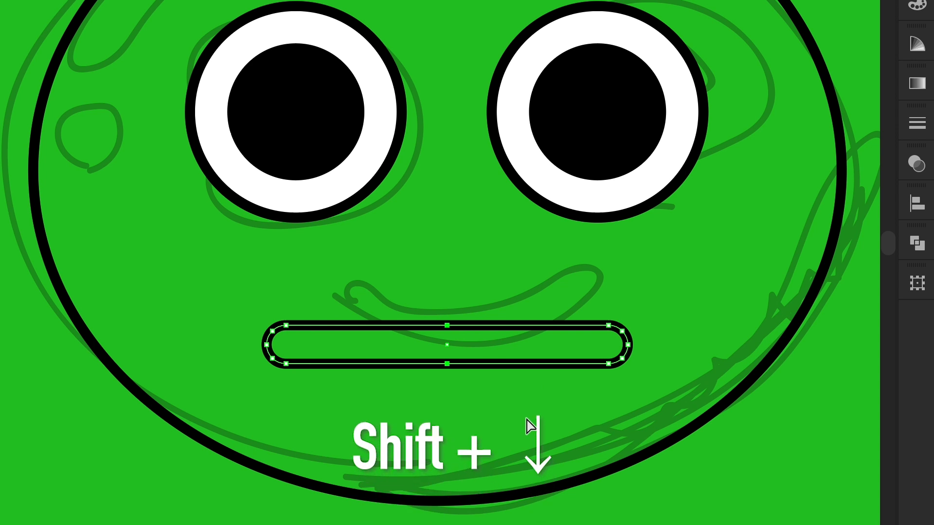
key(shift+Down)
key(shift+Down)
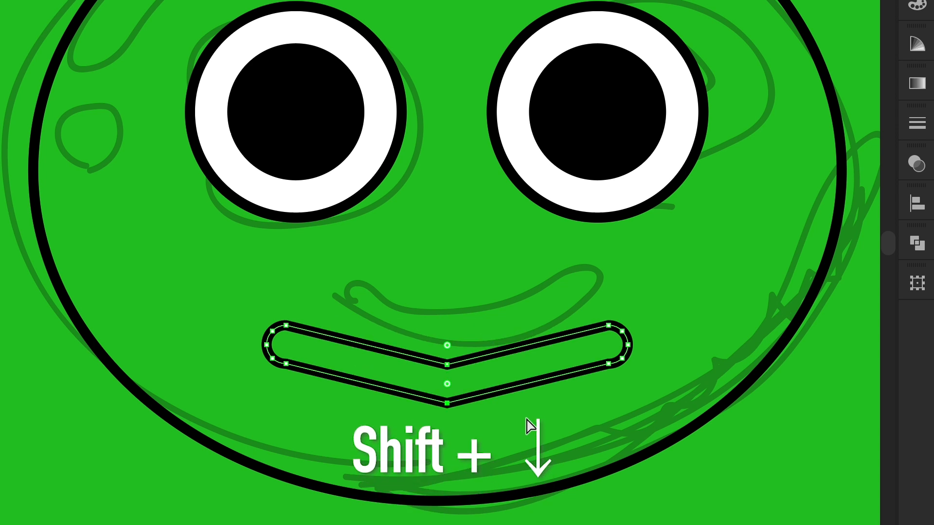
key(shift+Down)
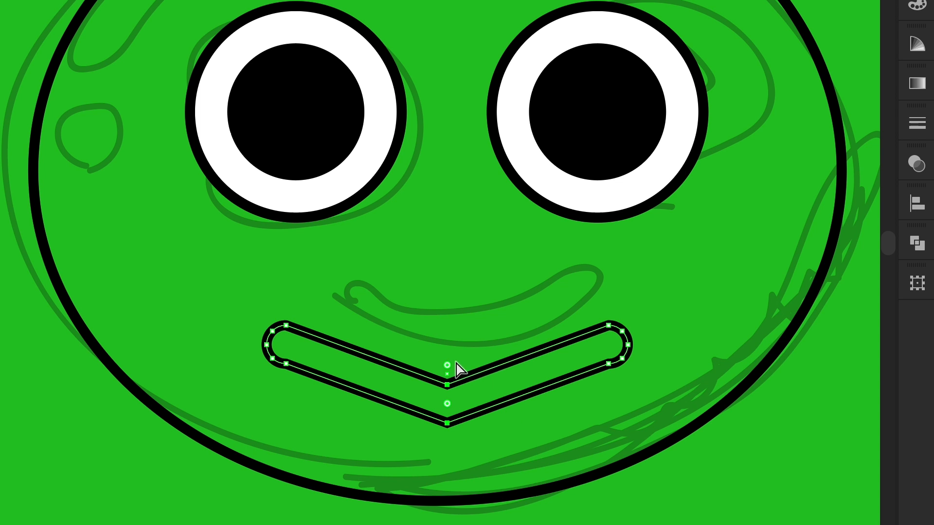
drag(447, 365, 447, 1)
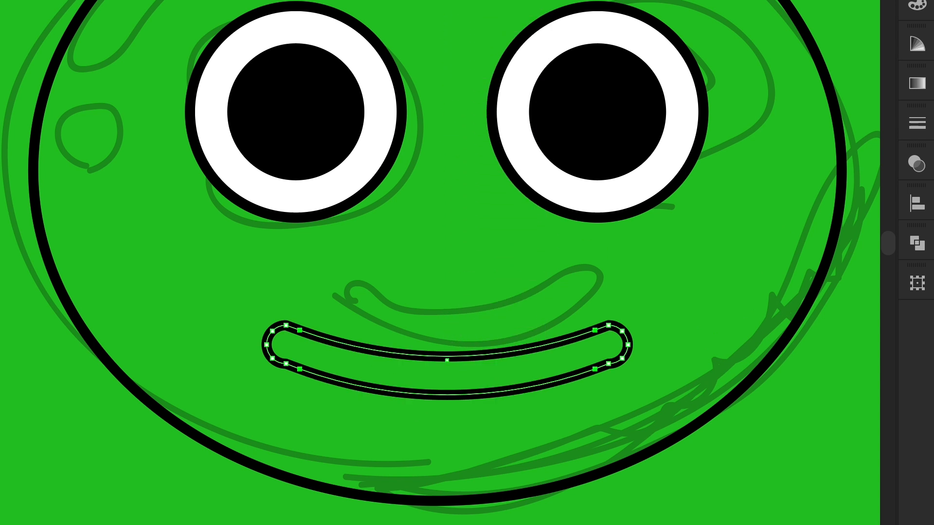
key(v)
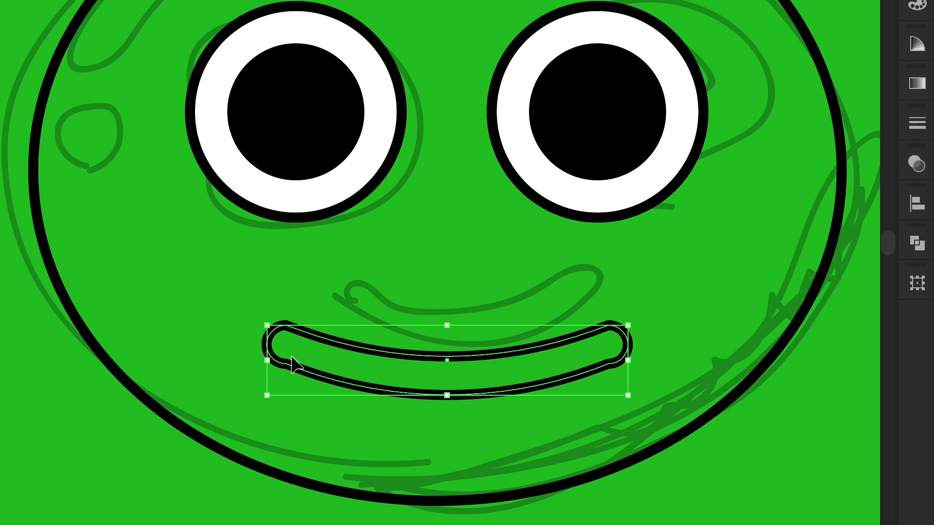
Step: Delete the lower kinked anchor point at each end of the mouth with the Pen tool, then deselect the shape
key(a)
scroll(297, 375, up, 5)
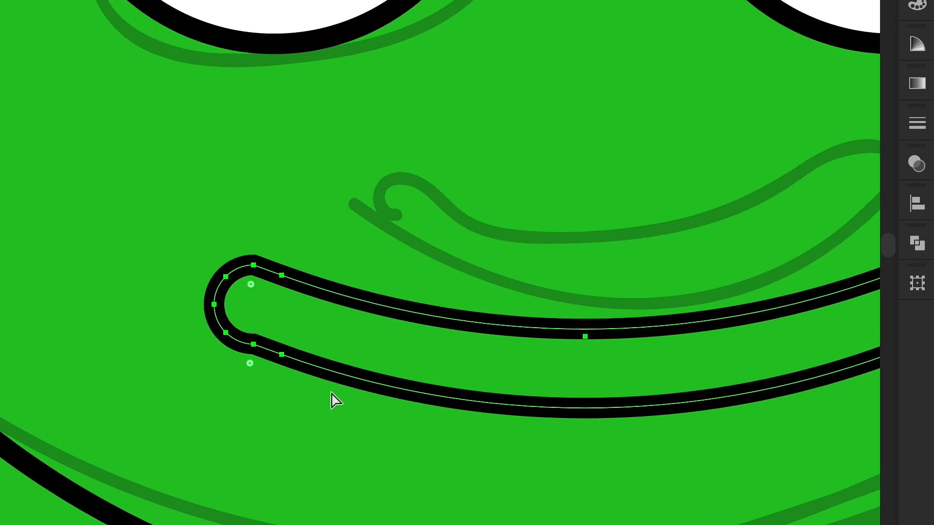
scroll(282, 362, down, 3)
key(p)
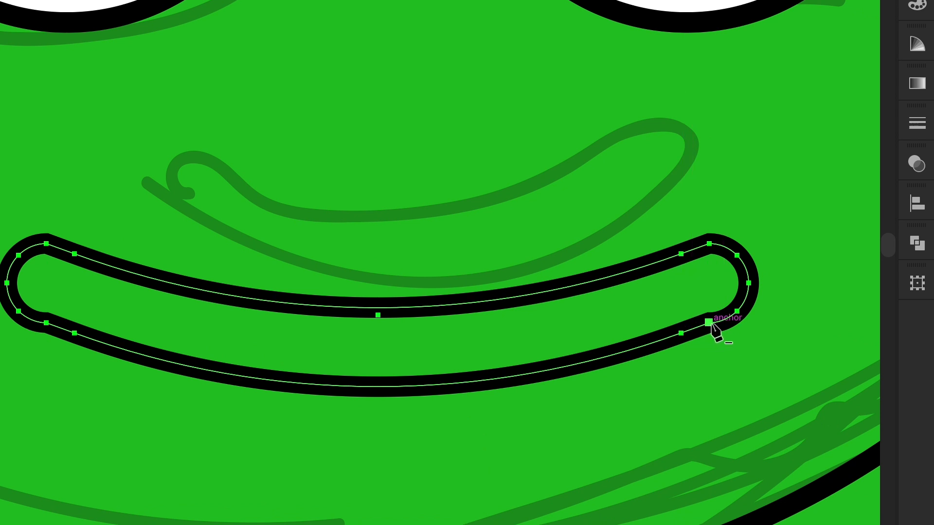
click(708, 323)
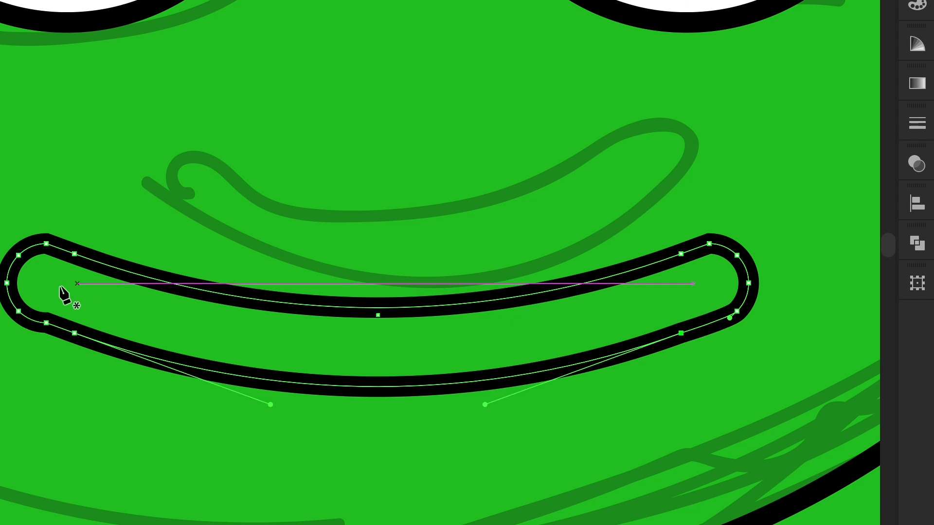
click(46, 322)
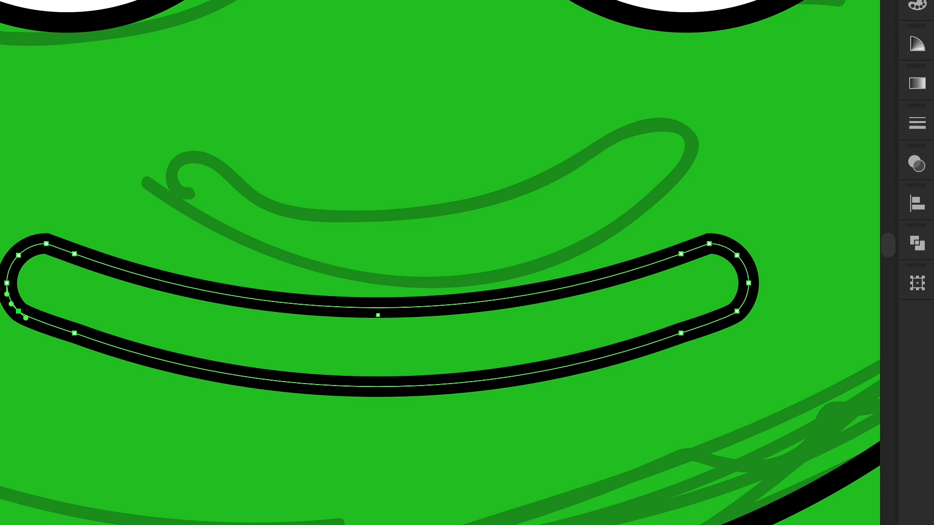
key(v)
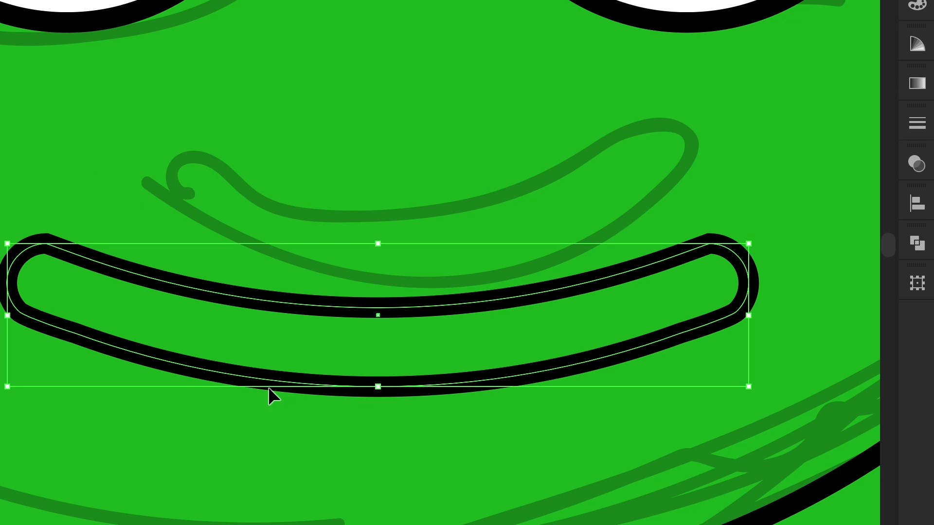
click(340, 432)
scroll(341, 432, down, 1)
scroll(340, 432, down, 3)
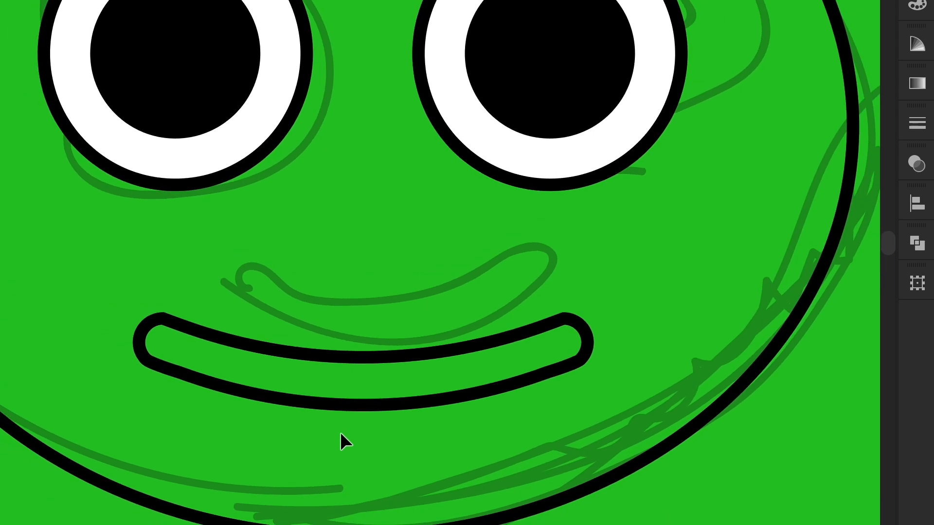
Step: Fill the smiling mouth with dark red, keeping its black outline
click(359, 412)
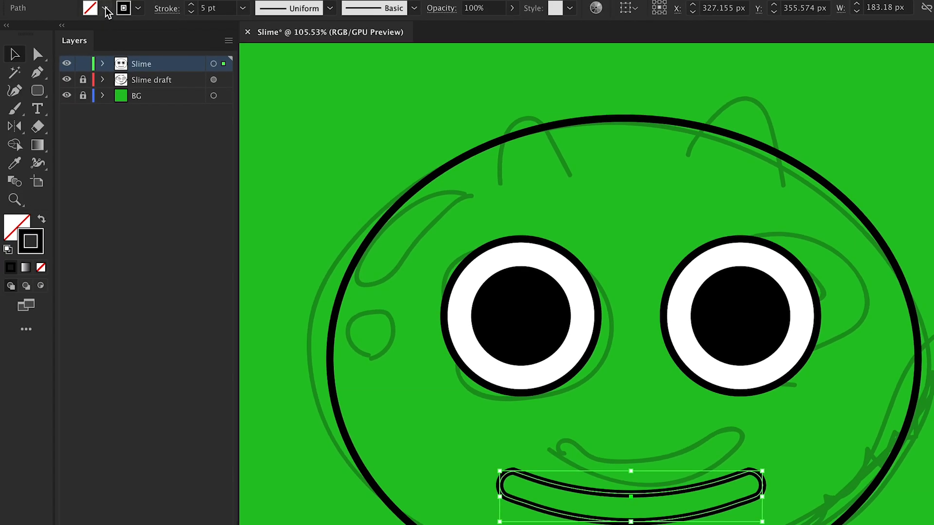
click(105, 9)
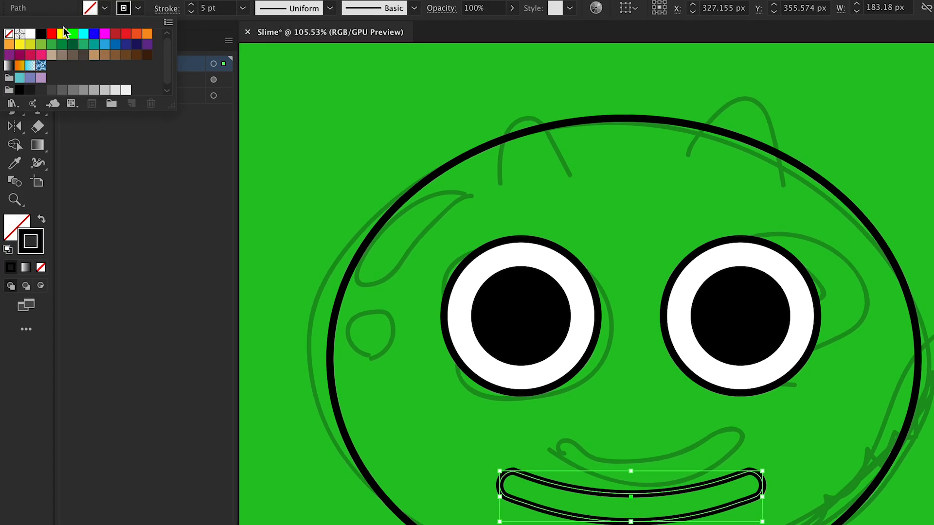
click(51, 33)
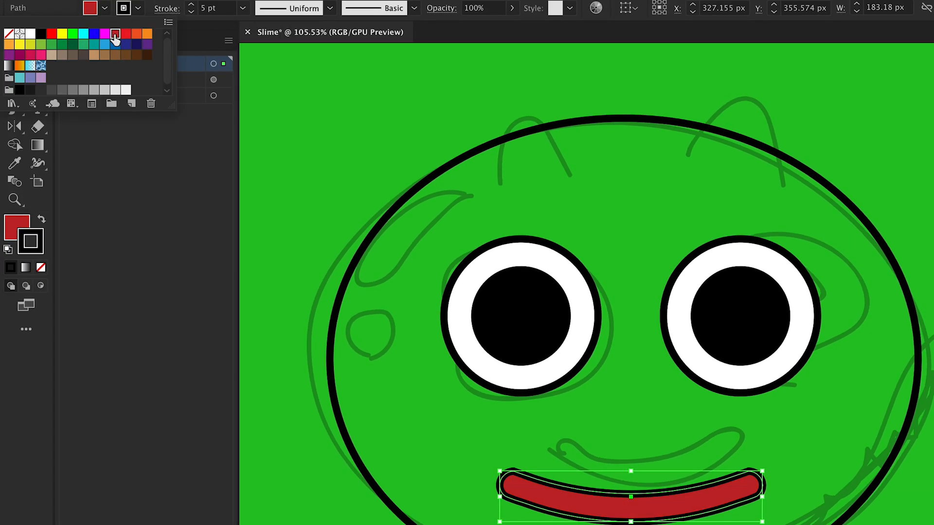
click(650, 451)
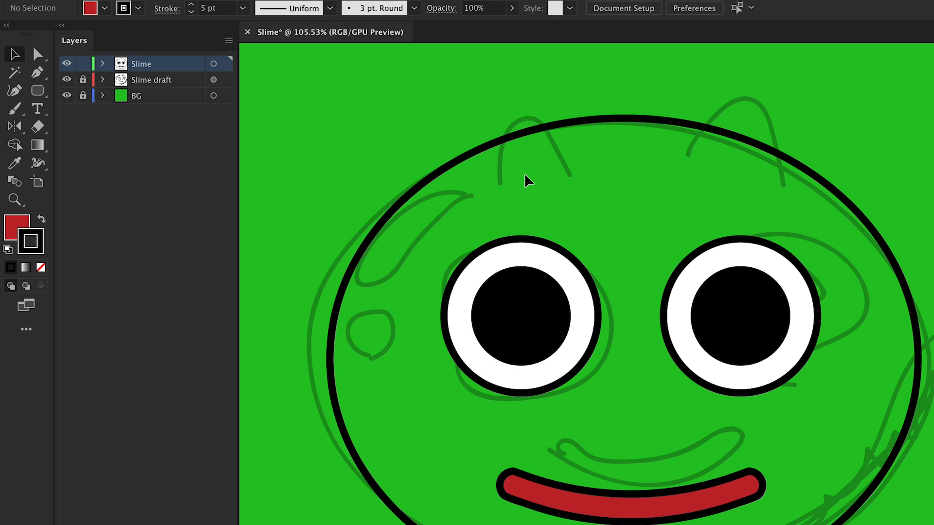
Step: Fill the body oval with light blue and enlarge it proportionally from its centre to about 439 × 359 px
click(538, 142)
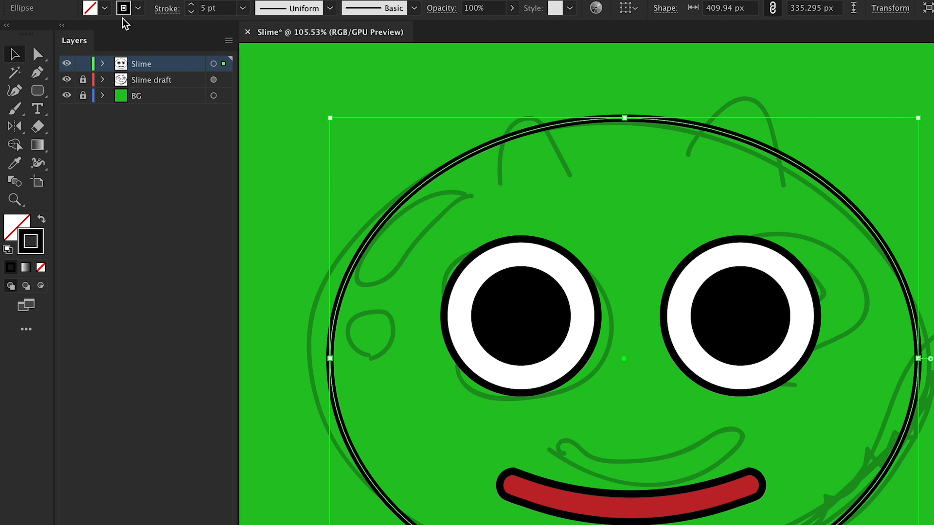
click(105, 9)
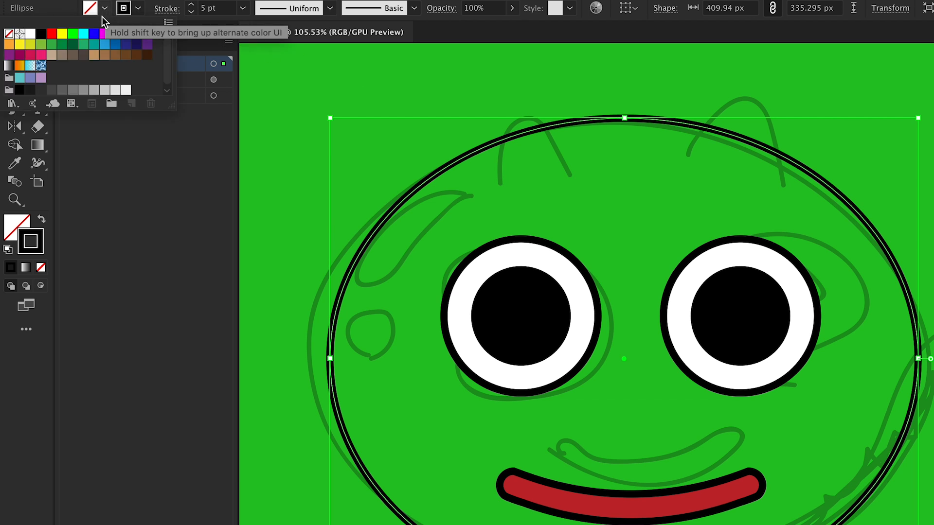
click(20, 77)
scroll(304, 235, down, 3)
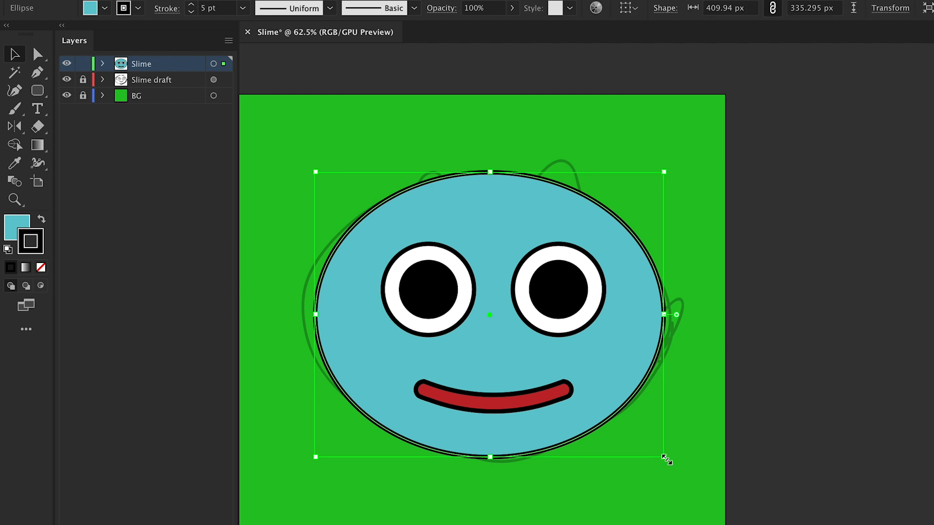
drag(667, 460, 685, 466)
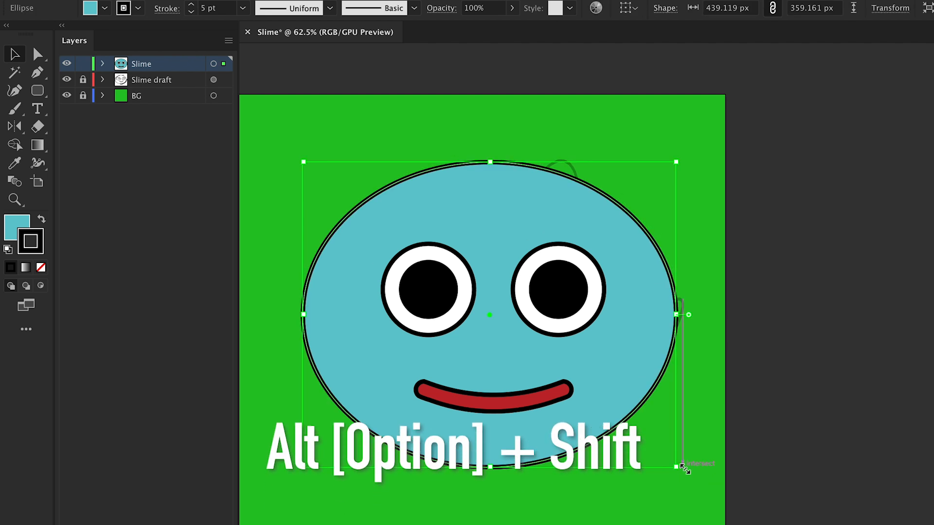
click(568, 511)
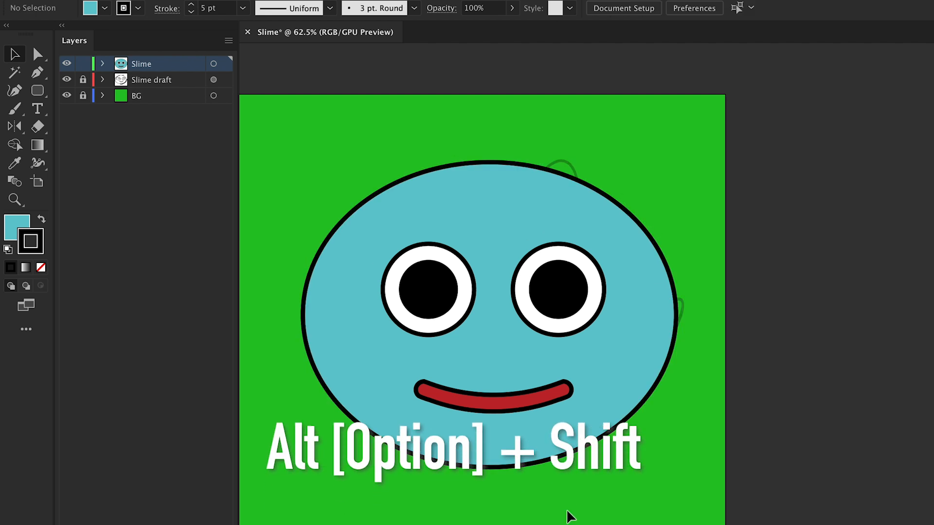
Step: Duplicate the red mouth shape and place the copy above the original, over the lower part of the eyes
scroll(567, 511, up, 3)
scroll(567, 510, up, 4)
scroll(567, 510, left, 4)
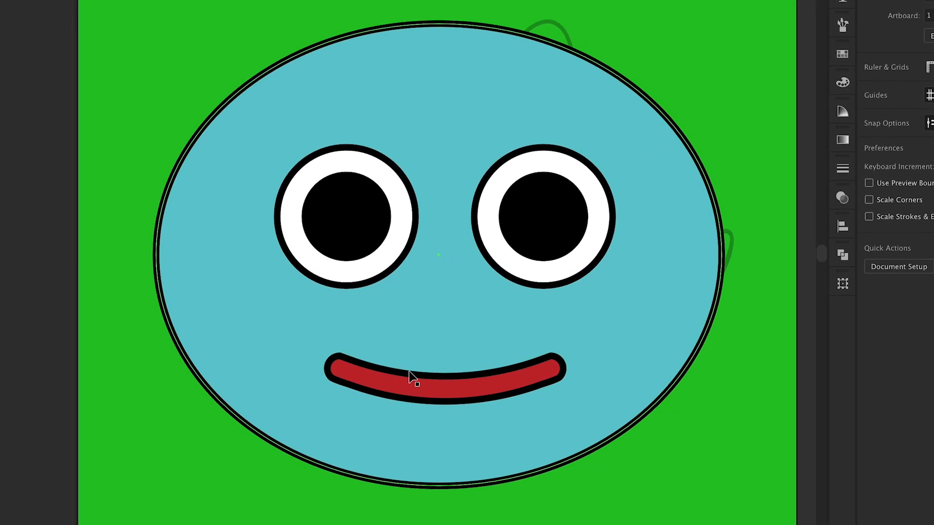
click(410, 384)
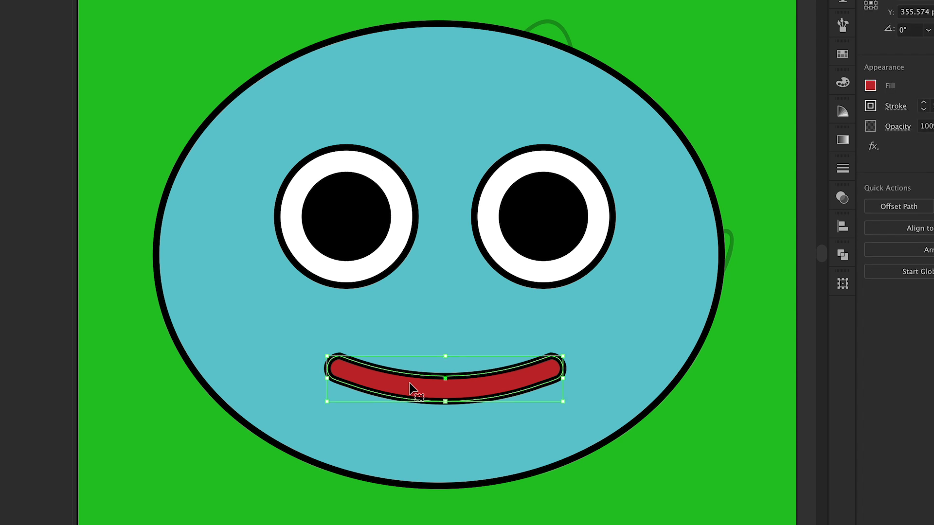
key(a)
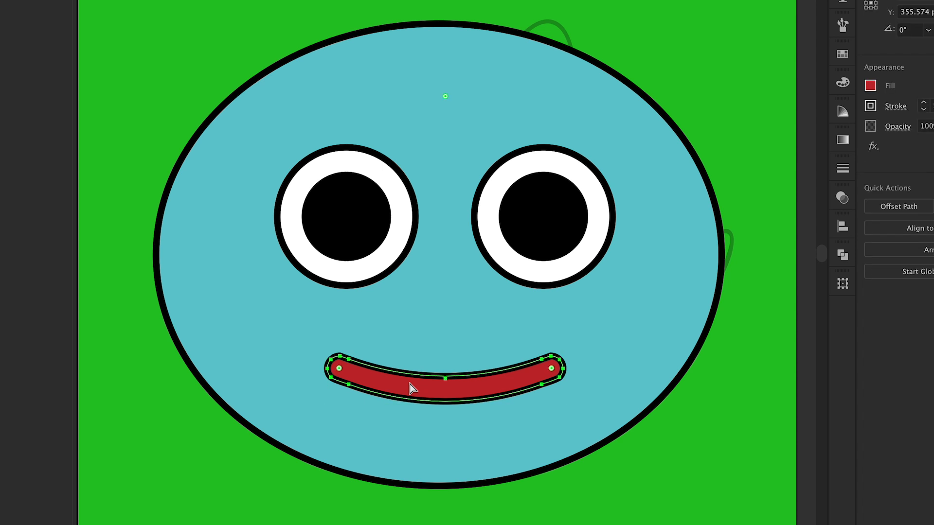
key(ctrl+d)
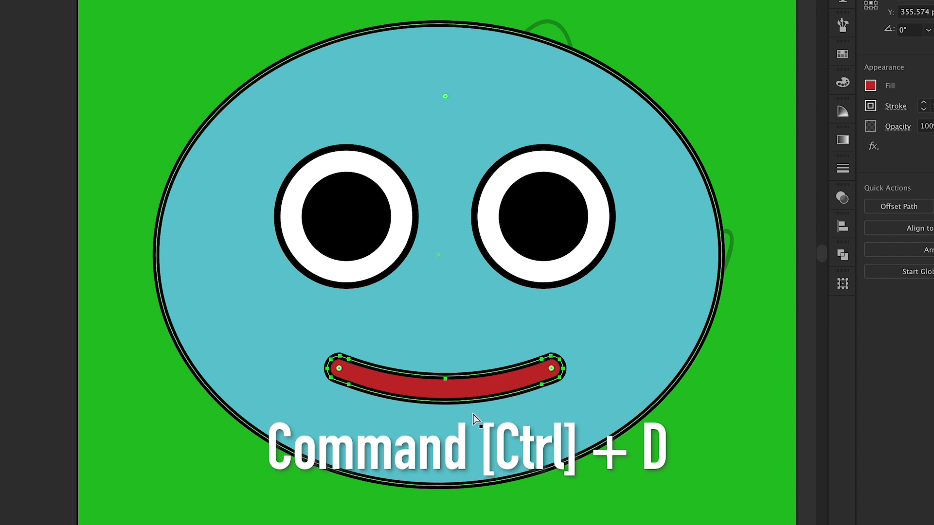
key(ctrl+d)
key(v)
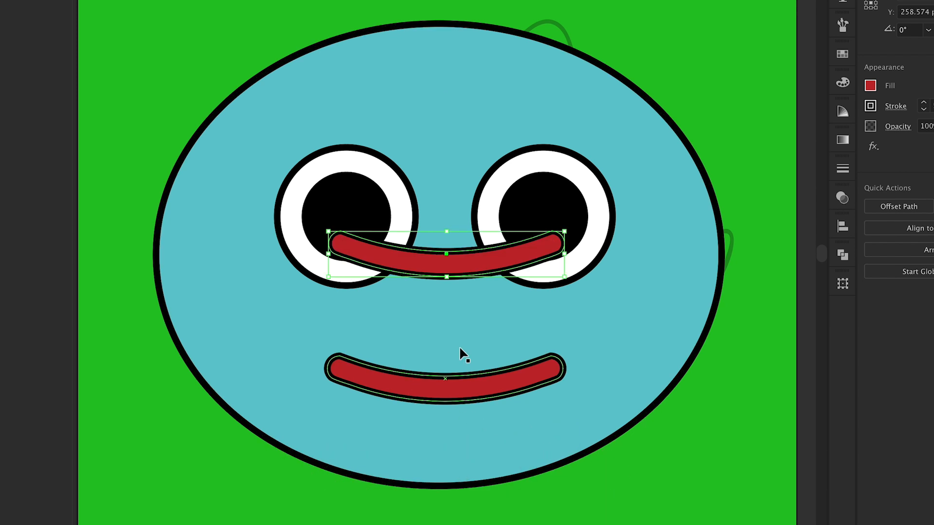
Step: Rotate the mouth copy to about 208° and fit it along the inside of the body's upper-left edge
drag(463, 270, 351, 157)
drag(457, 120, 227, 222)
drag(410, 108, 378, 58)
drag(404, 17, 411, 34)
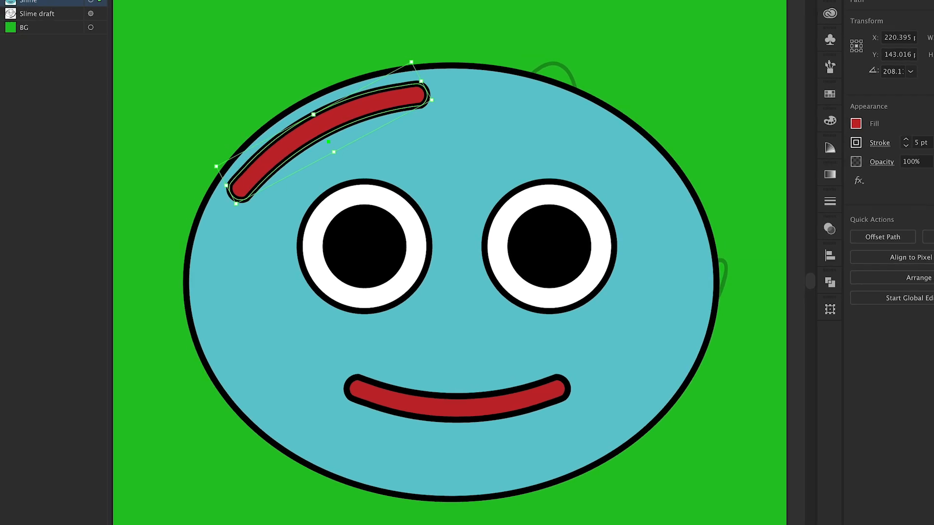
Step: Remove the black outline from the rotated mouth copy and fill it with white as a highlight
click(102, 45)
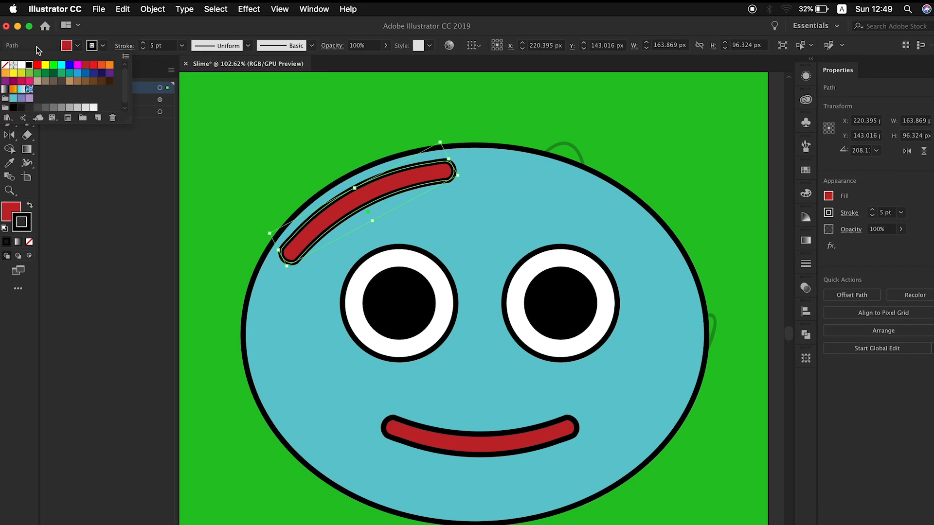
click(5, 65)
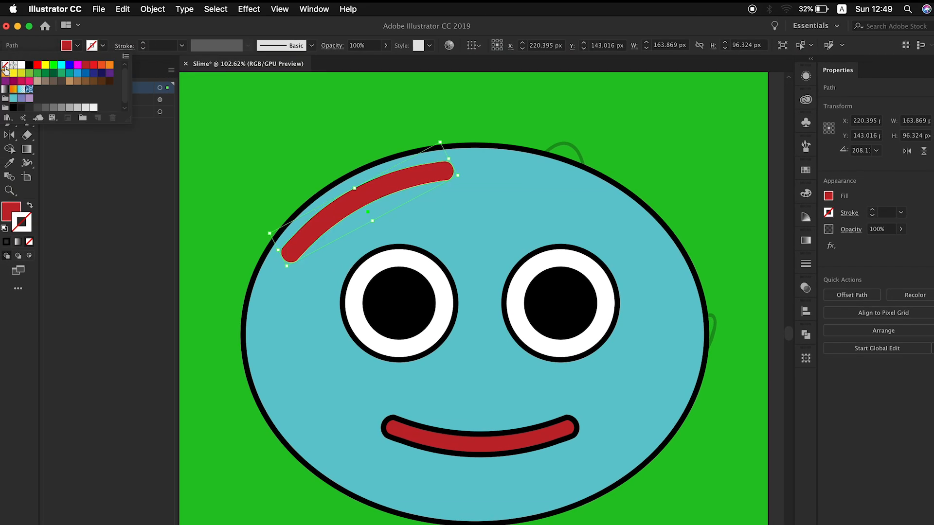
click(76, 47)
click(76, 47)
click(21, 65)
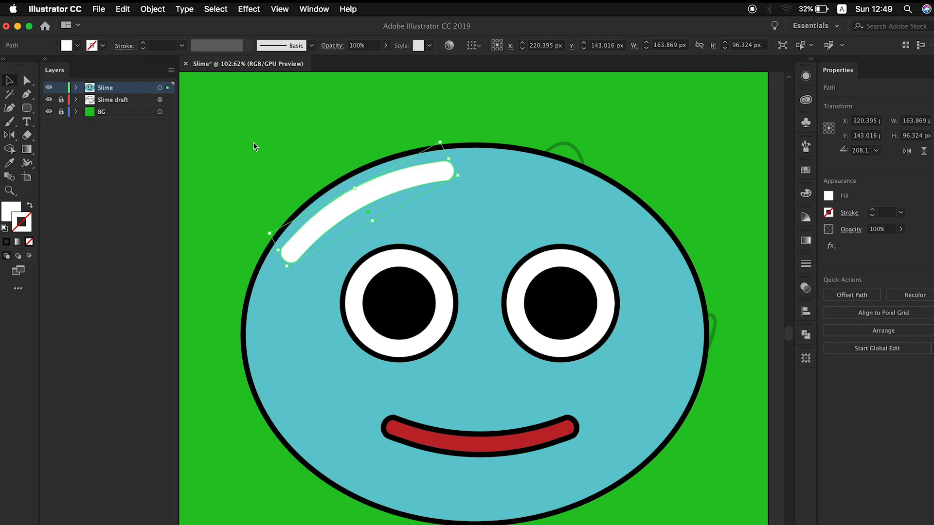
click(285, 158)
Step: Shift the white highlight slightly toward the body's outline and enlarge it to about 176 × 106 px
scroll(285, 158, up, 3)
drag(398, 207, 396, 199)
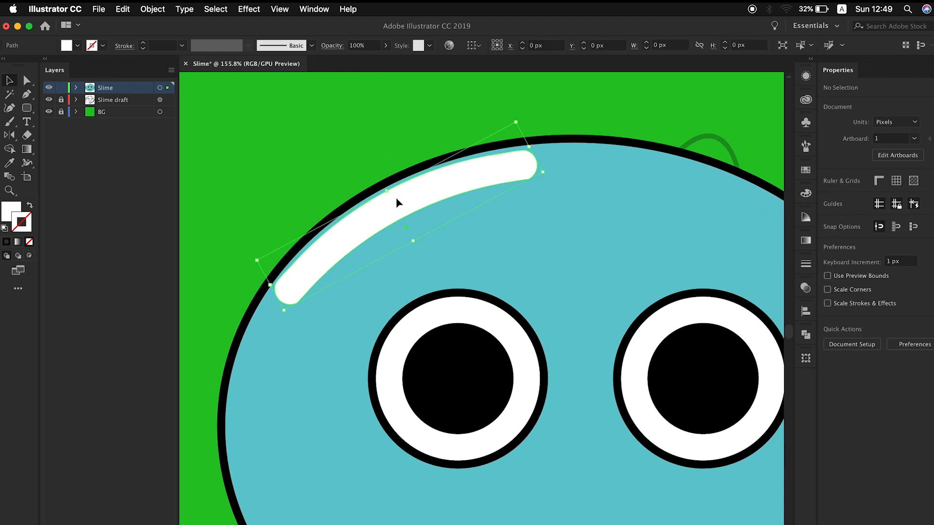
drag(416, 241, 425, 253)
drag(533, 155, 543, 149)
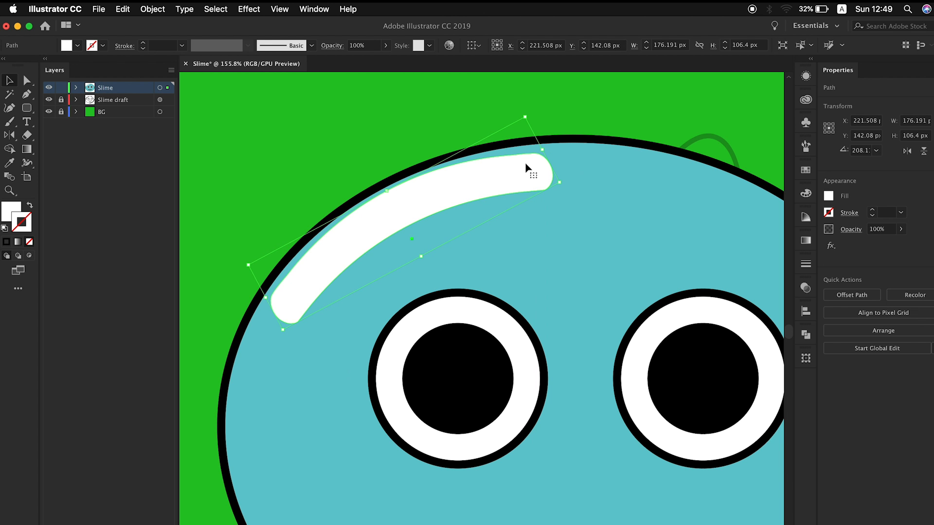
Step: Delete the anchor points rounding the highlight's upper-right end and curve its lower edge into a pointed tip
key(p)
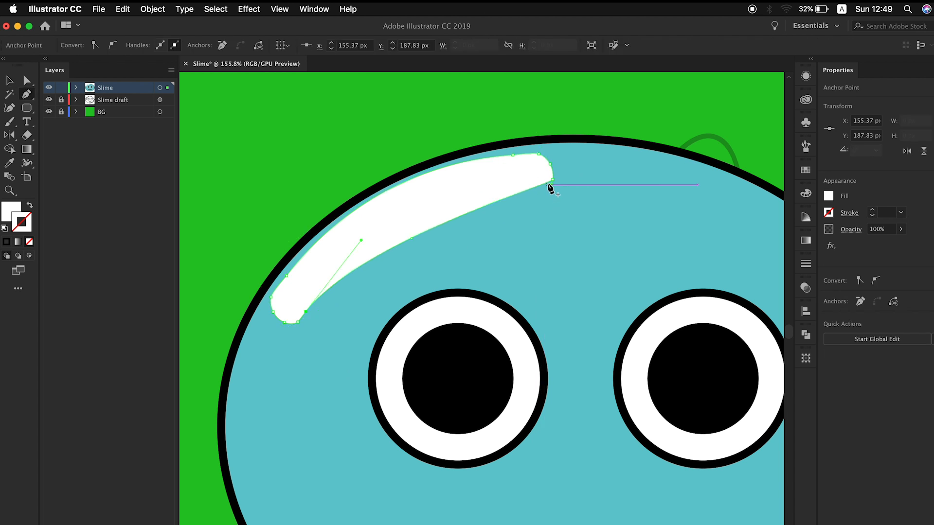
click(551, 188)
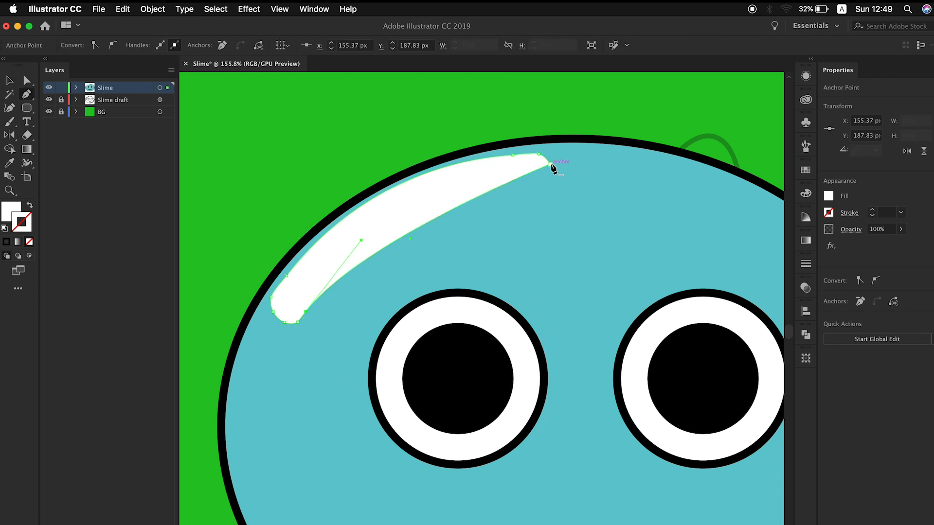
click(551, 164)
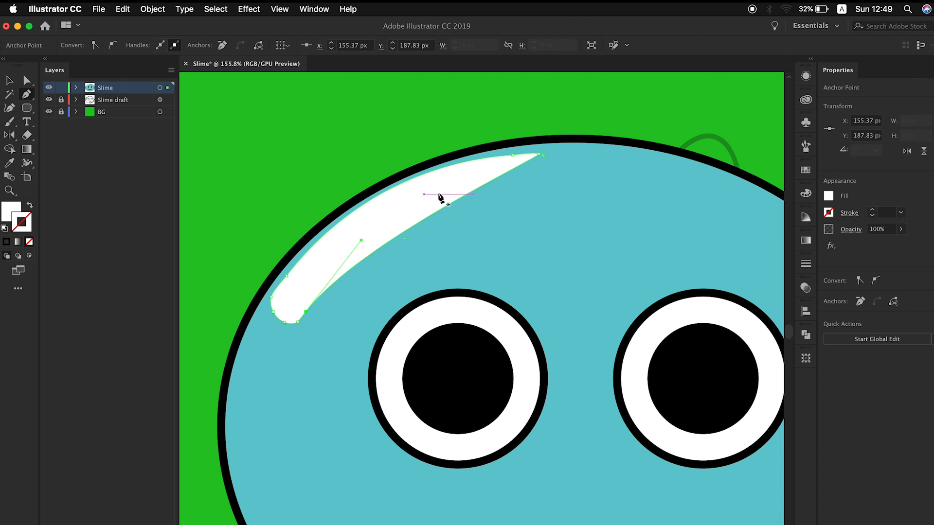
super+click(546, 160)
drag(545, 160, 403, 206)
drag(365, 240, 341, 311)
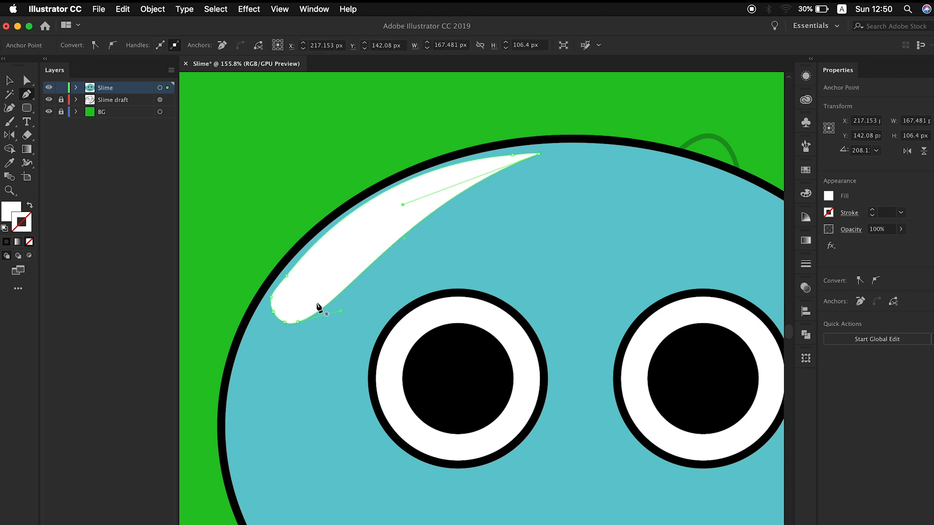
Step: Remove the extra anchor point on the outer edge near the highlight's lower-left end and extend the adjacent handle to smooth the curve
click(286, 277)
key(super+z)
click(272, 297)
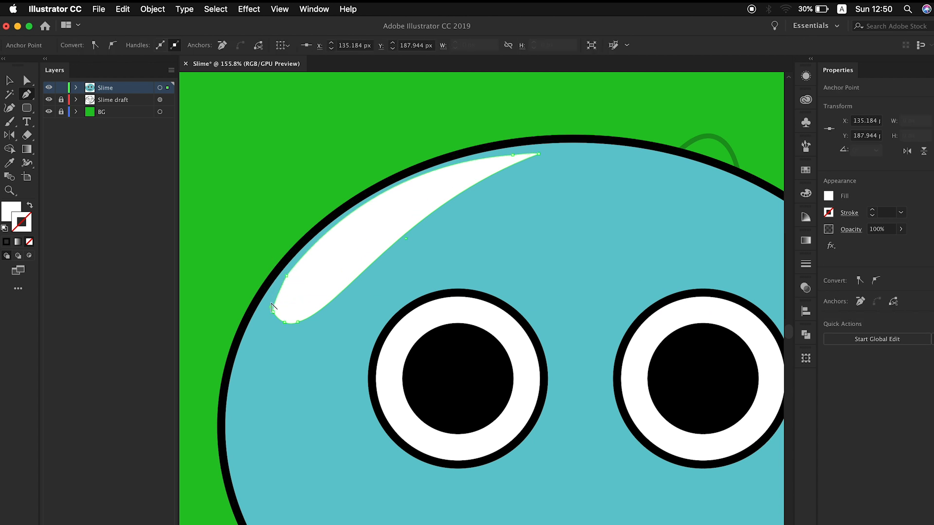
key(super+z)
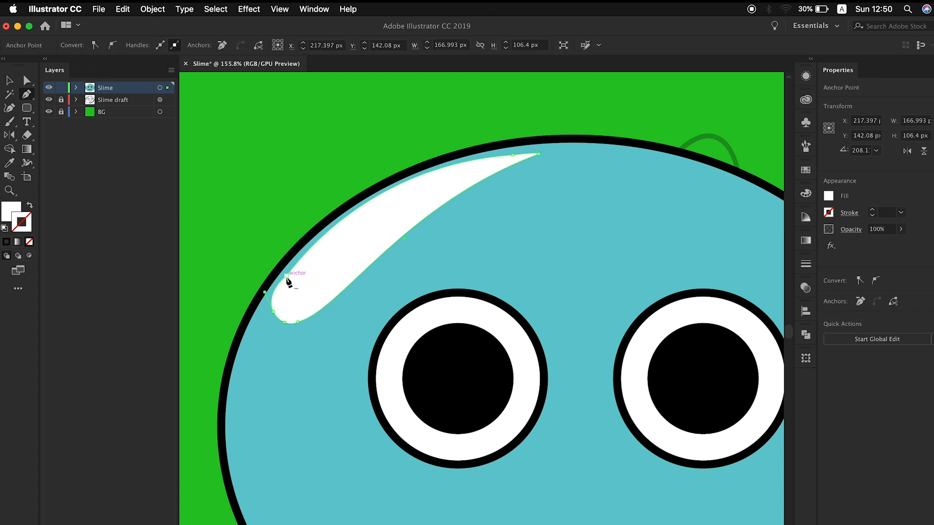
click(287, 277)
drag(265, 291, 250, 272)
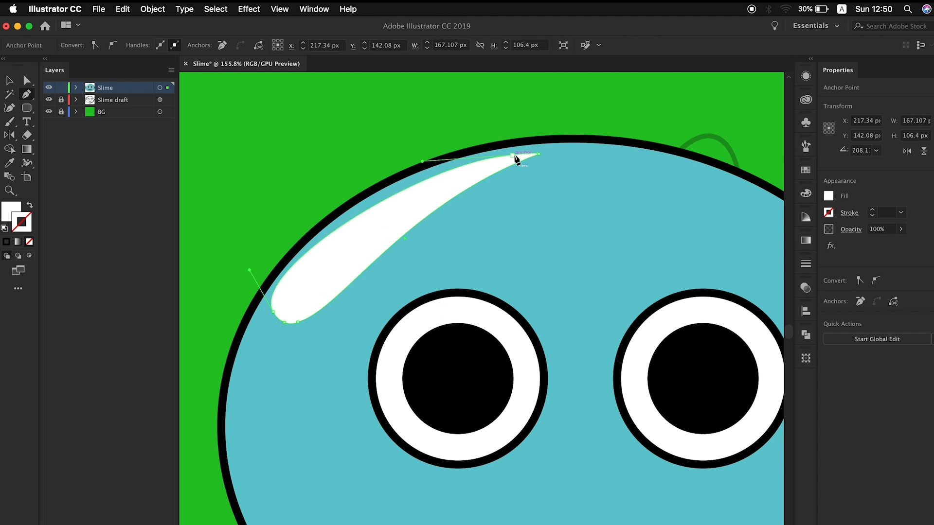
Step: Delete the anchor point beside the highlight's tip and adjust the handles so its upper edge follows the body outline
click(513, 155)
drag(405, 204, 343, 170)
drag(539, 154, 473, 197)
drag(604, 109, 442, 147)
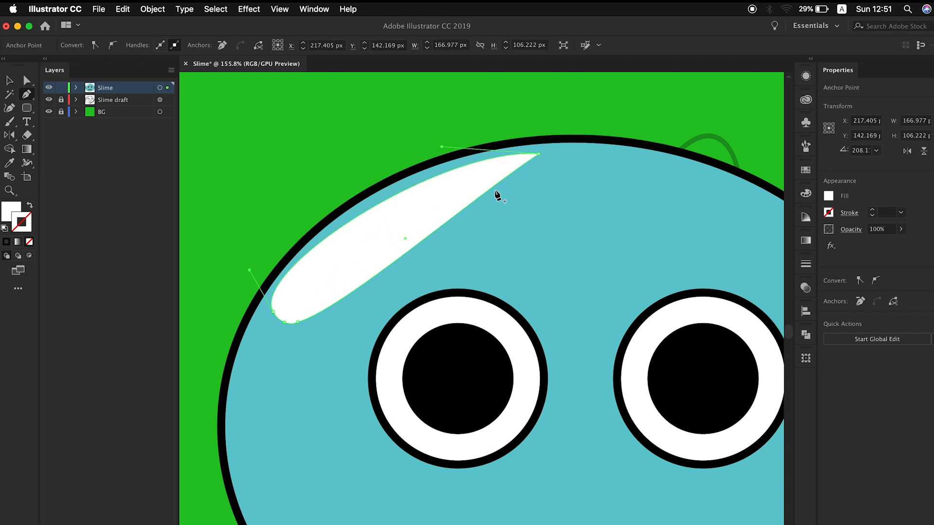
drag(250, 270, 289, 227)
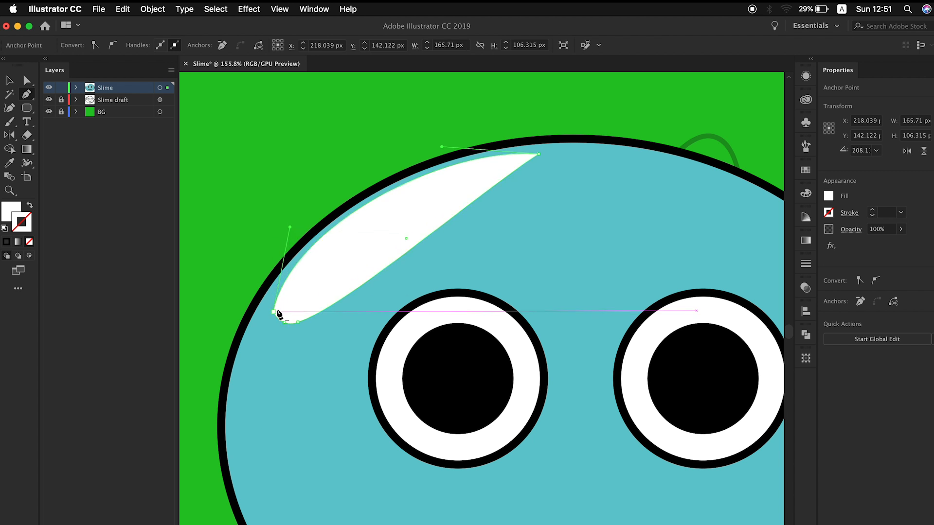
drag(290, 227, 270, 240)
Step: Soften the highlight's pointed upper-right tip into a rounded end and adjust its lower-left end
key(v)
click(502, 285)
scroll(502, 285, down, 5)
scroll(502, 285, up, 7)
click(441, 170)
key(a)
drag(535, 129, 500, 127)
mouse_move(231, 349)
mouse_down()
mouse_move(238, 330)
mouse_move(242, 364)
mouse_up()
Step: Fit the highlight inside the body's upper-left edge at about 126 × 80 px and rotate it to about 204°
scroll(244, 290, down, 5)
key(v)
scroll(282, 267, up, 4)
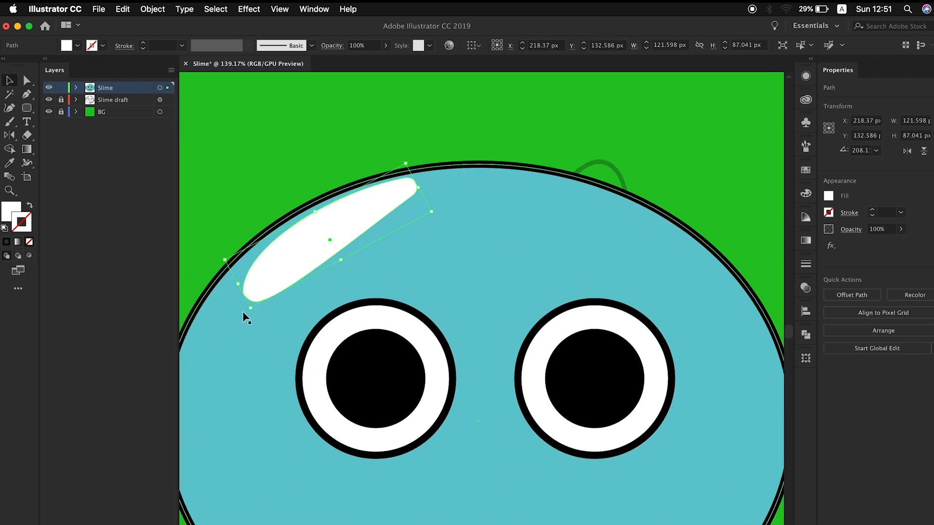
drag(249, 316, 238, 313)
Step: Draw a small white circle without outline just below the highlight's lower-left end
scroll(292, 319, down, 1)
drag(26, 107, 80, 121)
mouse_move(243, 285)
mouse_down()
mouse_move(279, 314)
mouse_move(277, 303)
mouse_up()
key(v)
scroll(276, 311, up, 1)
click(334, 241)
click(270, 185)
scroll(271, 185, down, 5)
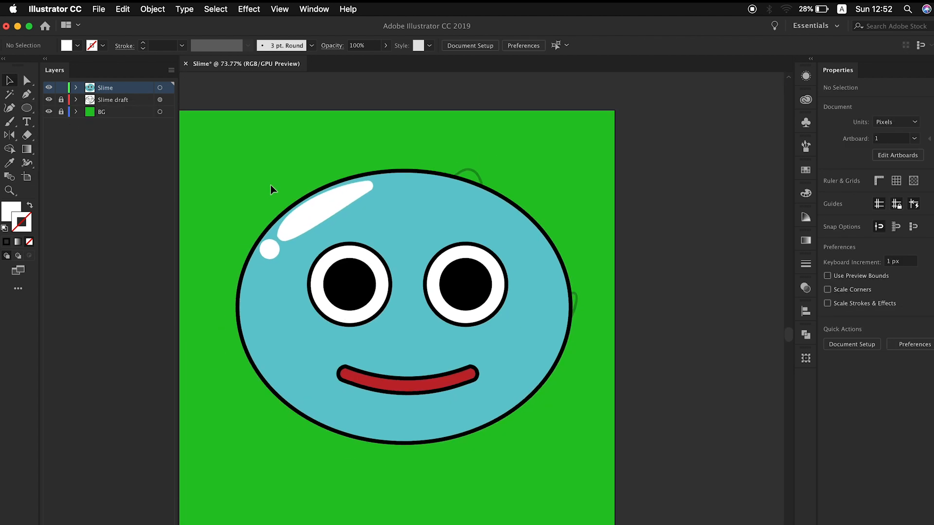
Step: Rotate the highlight and the small circle together and move them down along the body's upper-left edge
scroll(271, 184, left, 2)
scroll(270, 185, up, 2)
scroll(271, 184, right, 1)
click(338, 220)
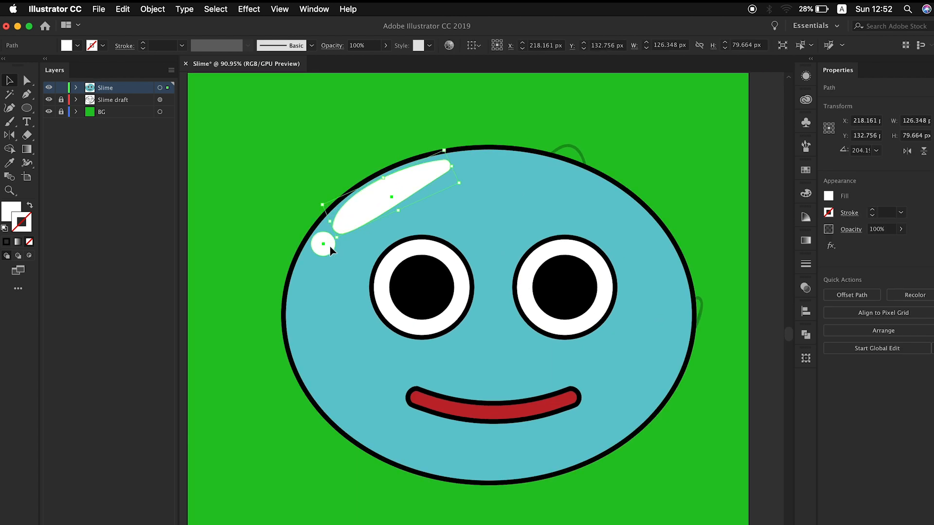
shift+click(328, 244)
drag(457, 155, 453, 150)
drag(384, 202, 370, 219)
click(448, 188)
Step: Nudge the long highlight up and to the left and rotate it to about 212° to follow the body's outline
click(382, 209)
key(Up)
key(Up)
key(Up)
key(Up)
key(Left)
key(Left)
drag(430, 157, 417, 150)
key(Up)
key(Left)
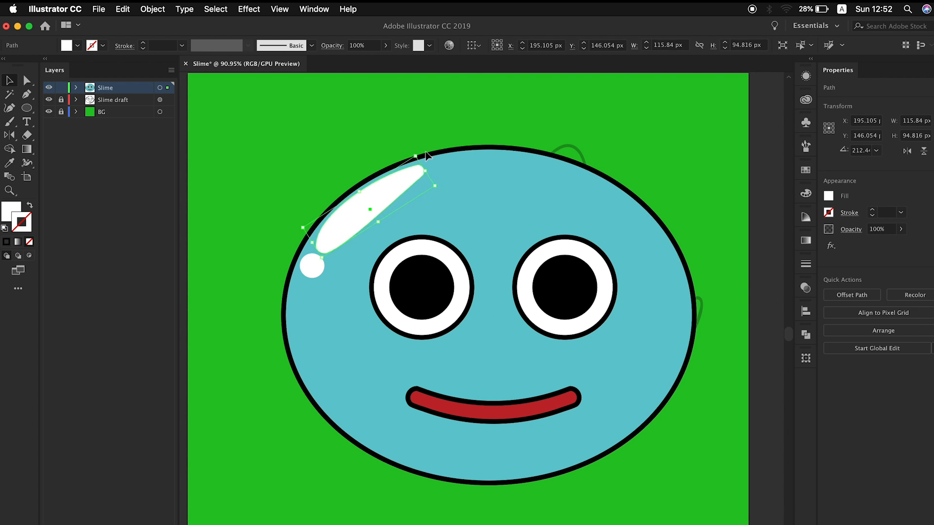
click(365, 139)
Step: Draw an open, arched ear path about 67 × 52 px above the left eye with the Pen tool
scroll(359, 145, down, 5)
scroll(359, 145, up, 4)
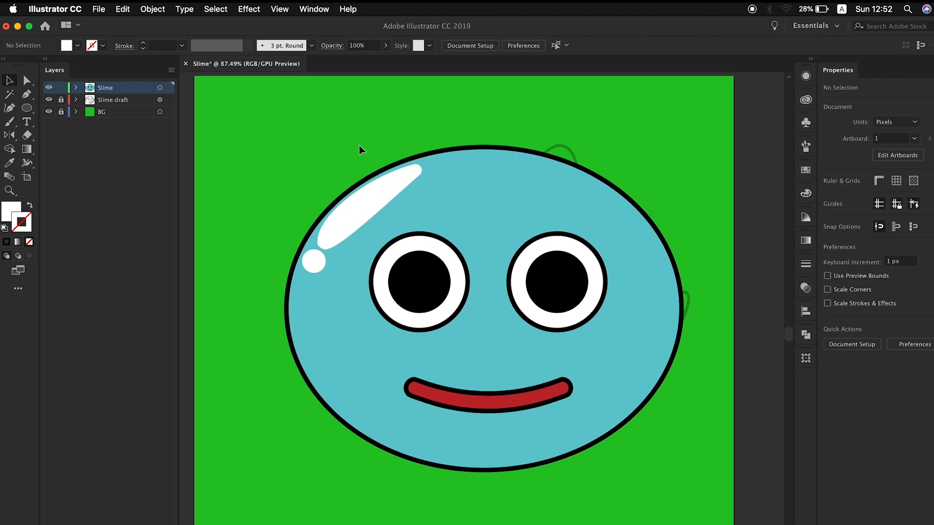
key(p)
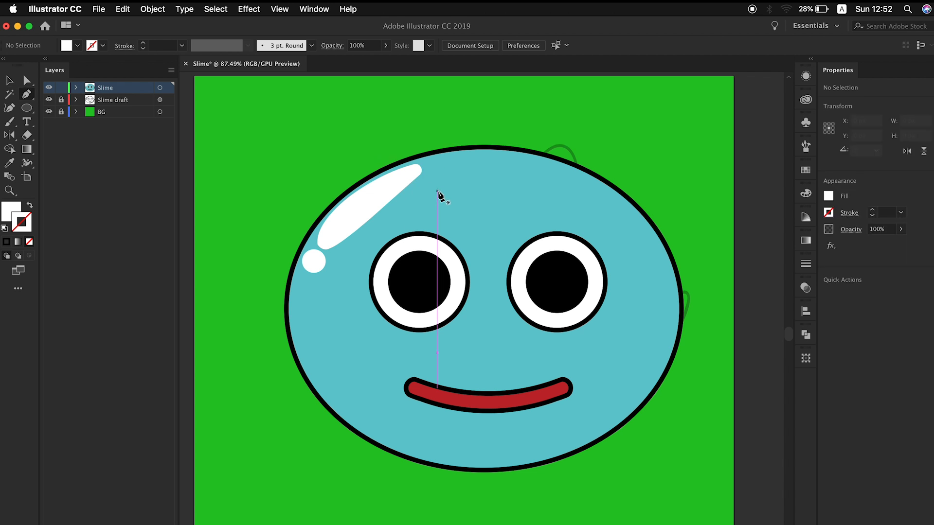
click(428, 200)
click(457, 160)
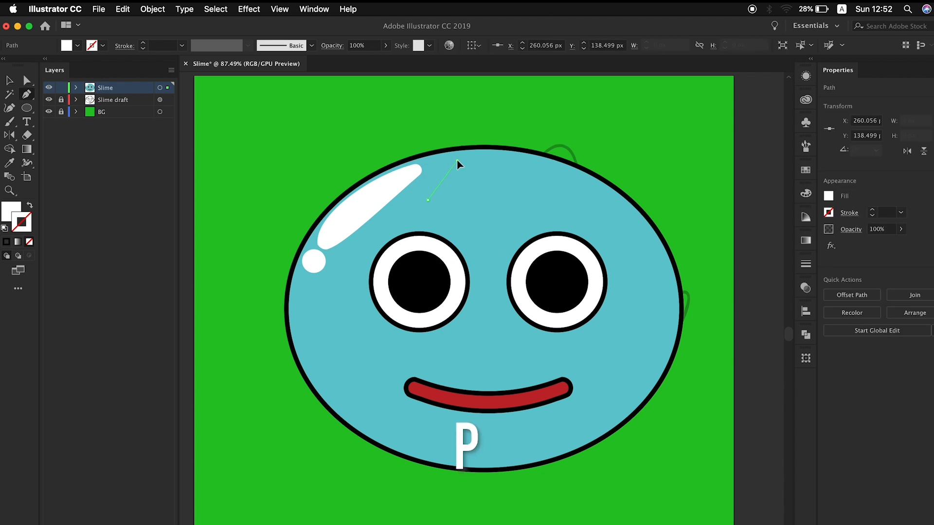
drag(471, 156, 472, 155)
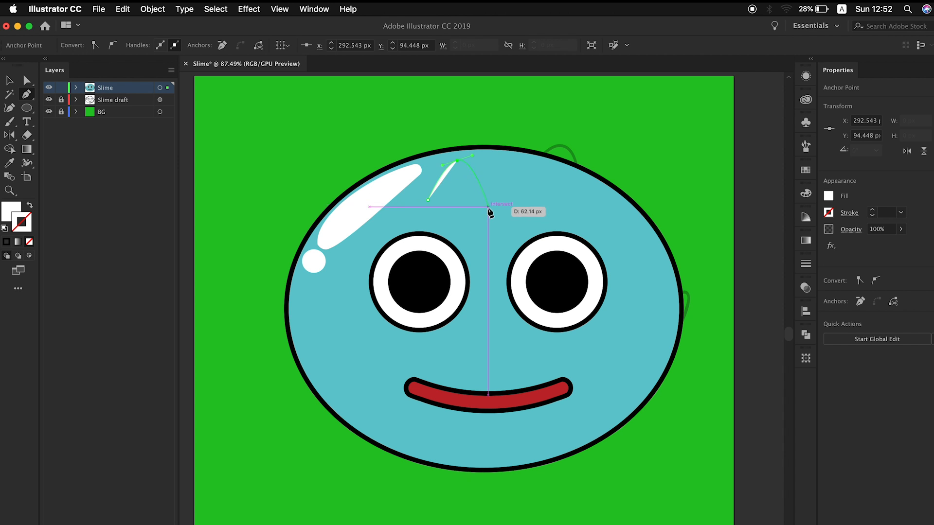
click(489, 207)
Step: Apply the body's light blue fill and 5 pt black outline to the ear and raise it over the body's top edge
key(i)
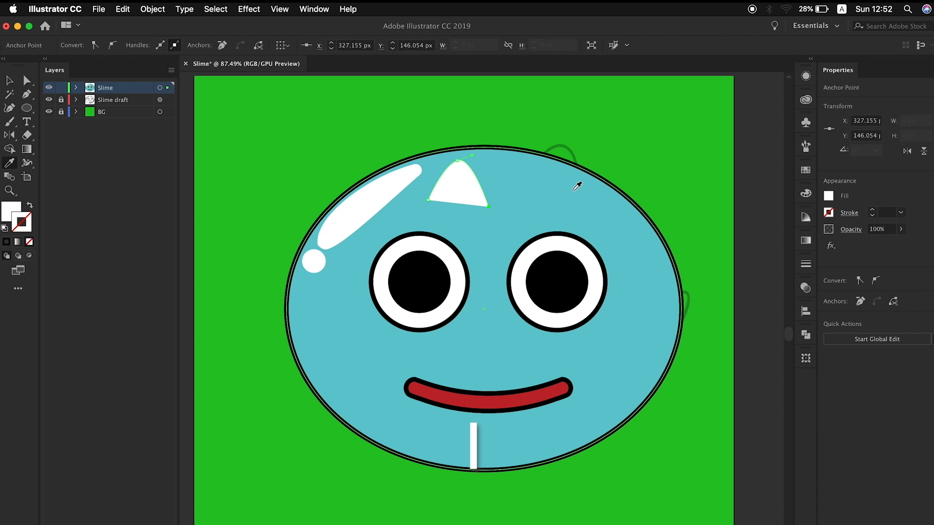
click(574, 190)
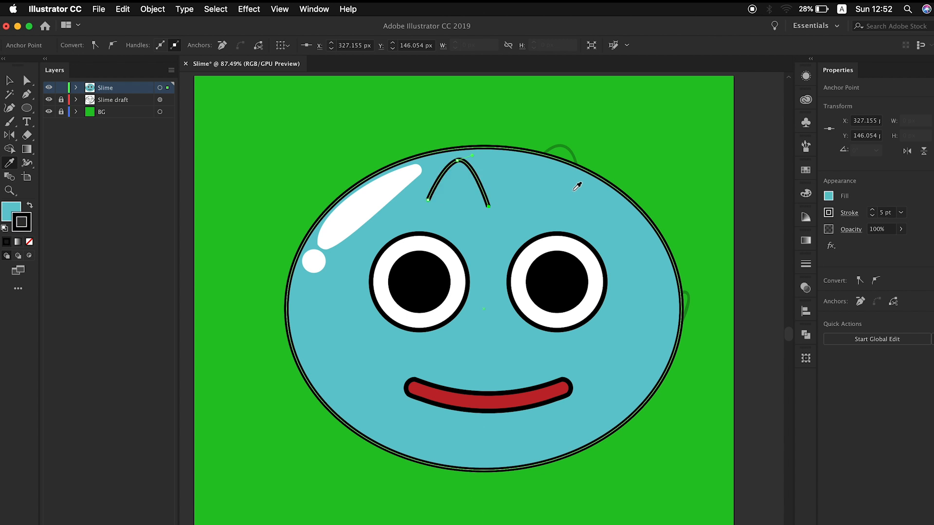
key(v)
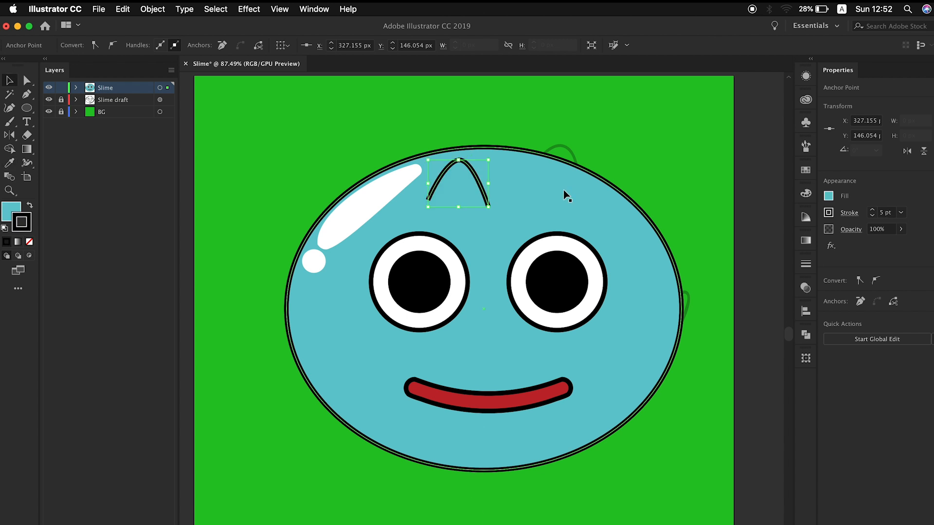
drag(477, 180, 472, 148)
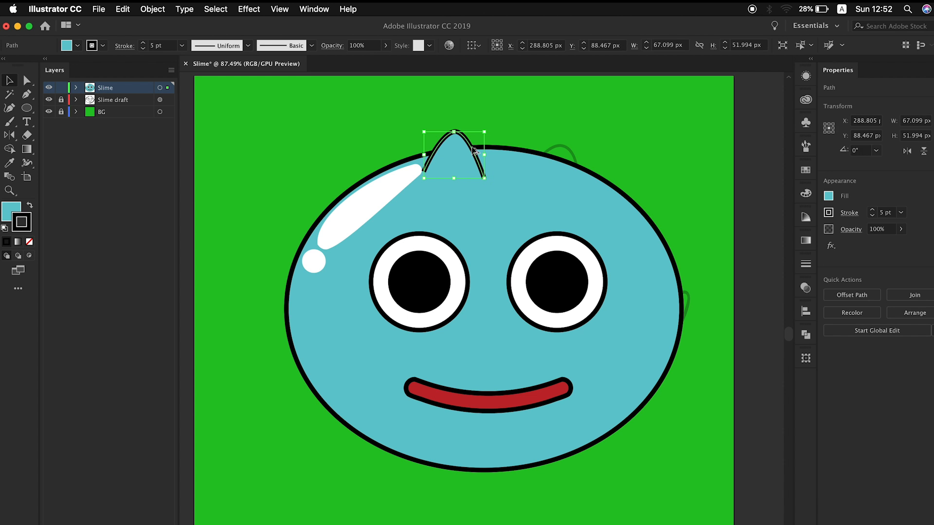
Step: Create a copy of the ear reflected across the vertical axis and place it level with the original on the body's upper-right edge
drag(473, 150, 569, 152)
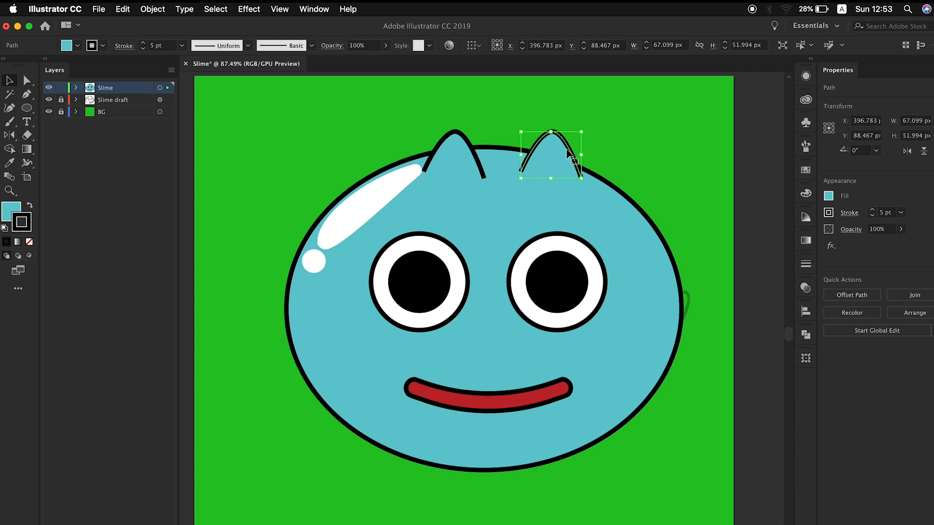
key(super+z)
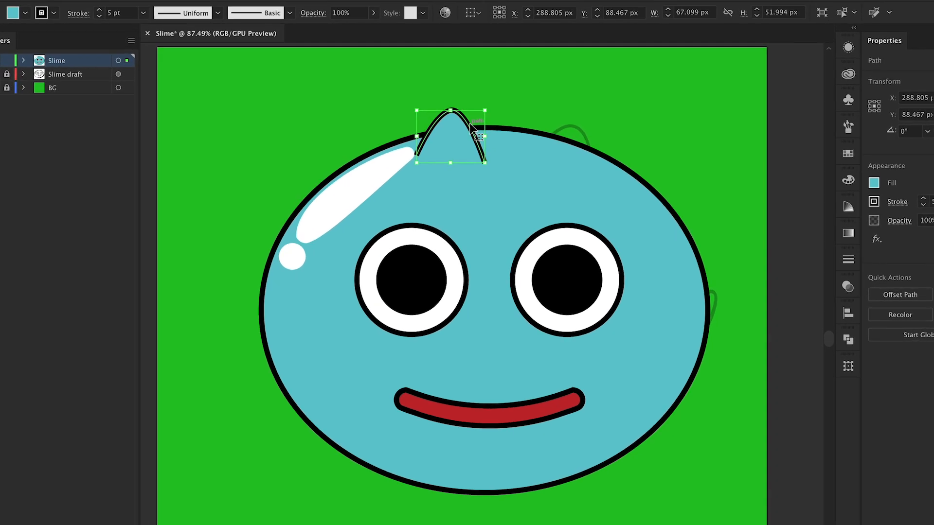
right_click(473, 148)
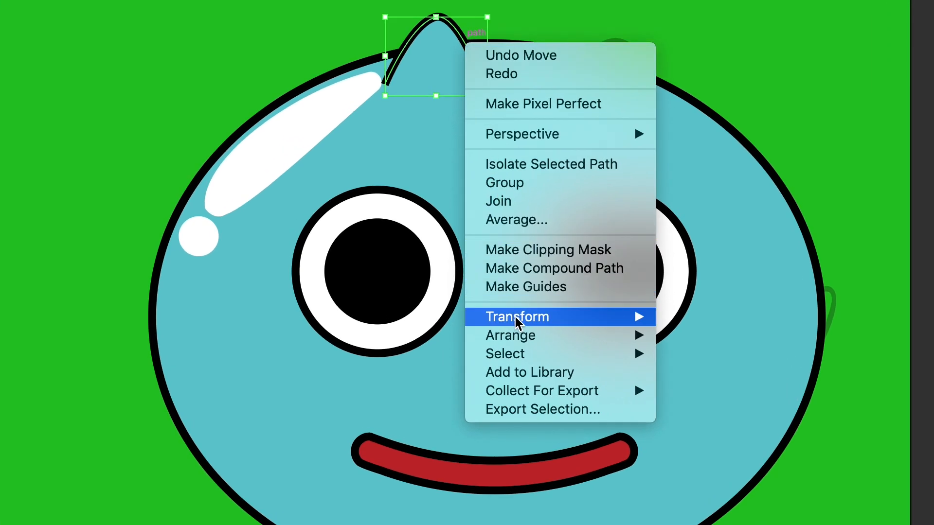
mouse_move(577, 319)
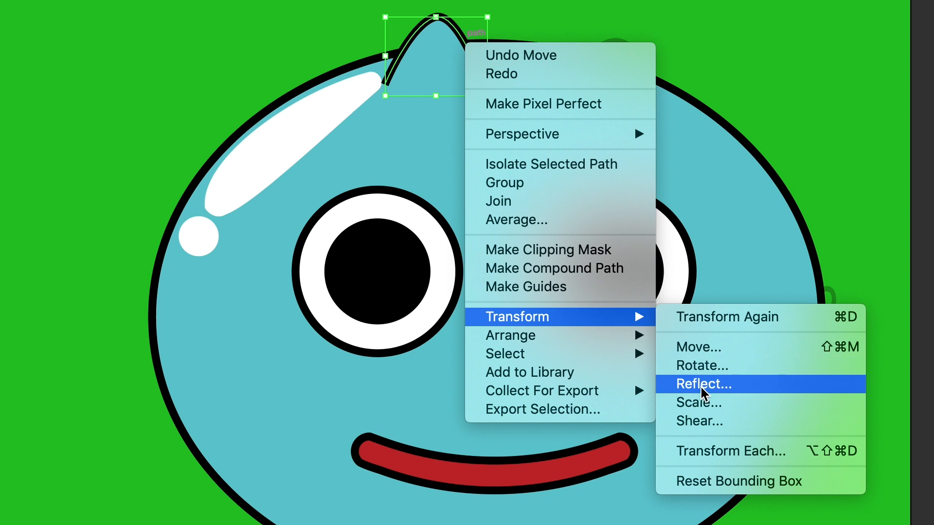
click(733, 387)
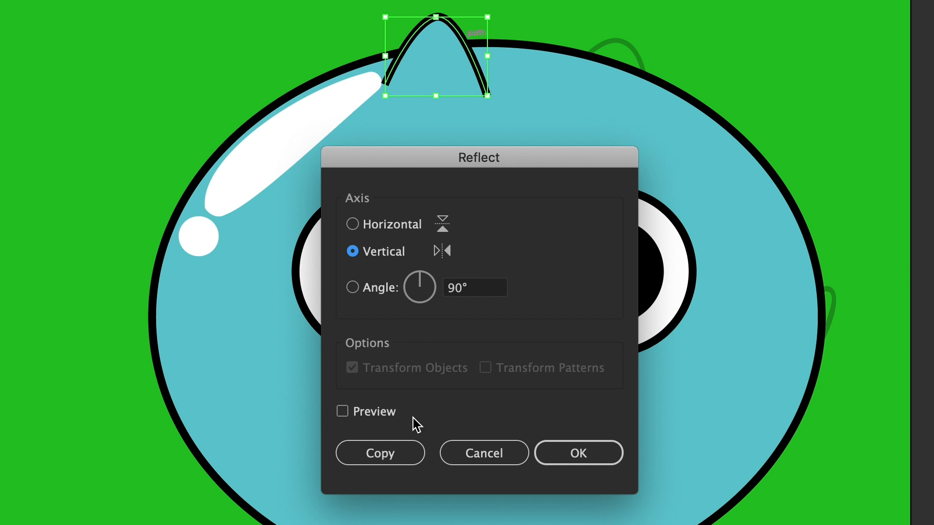
click(407, 449)
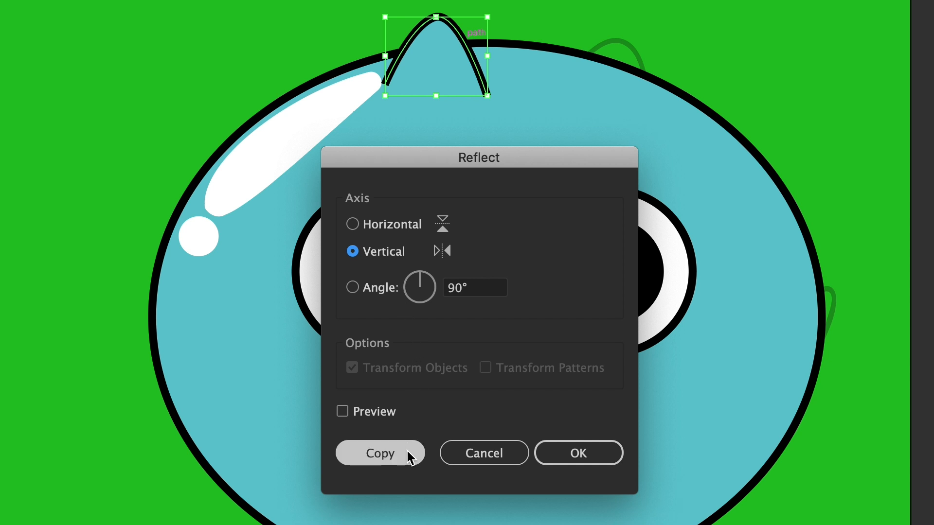
click(411, 458)
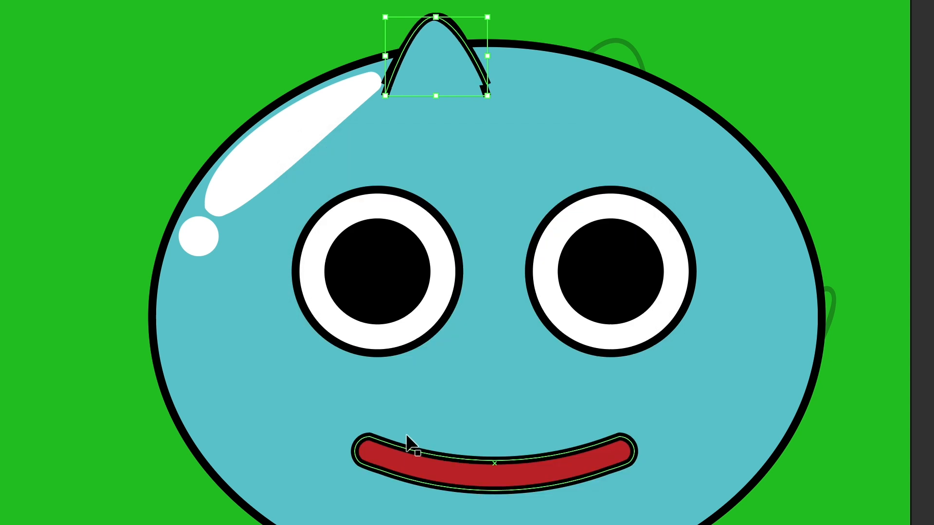
drag(483, 54, 626, 68)
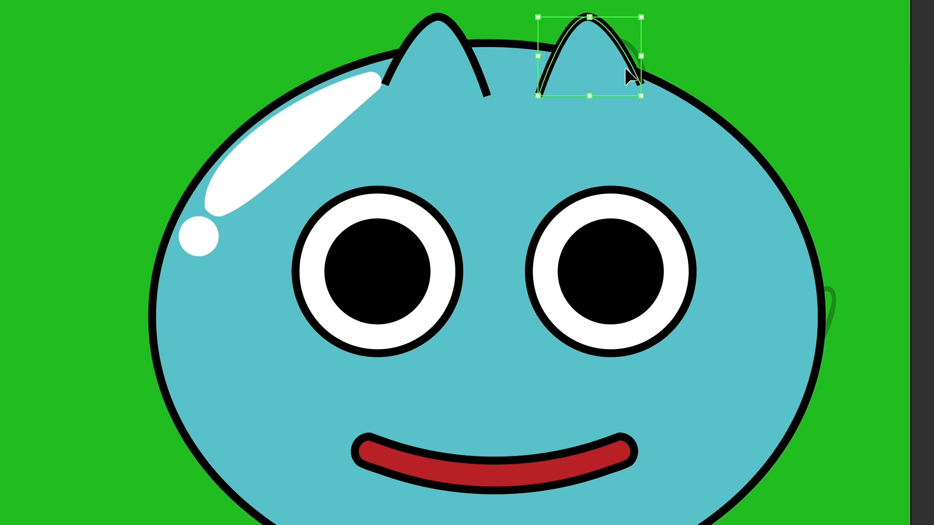
click(767, 47)
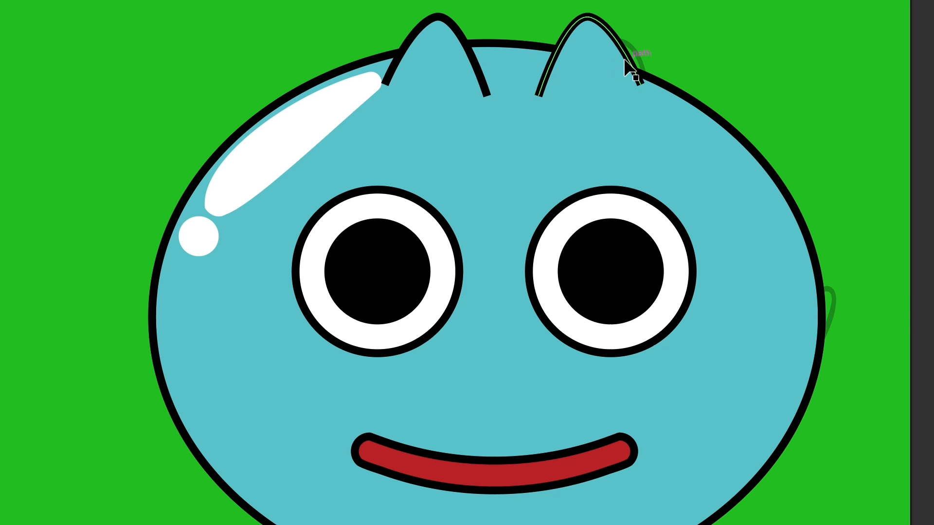
Step: Move both ears outward and slightly down so they overlap the body's top edge evenly on each side
drag(632, 62, 643, 78)
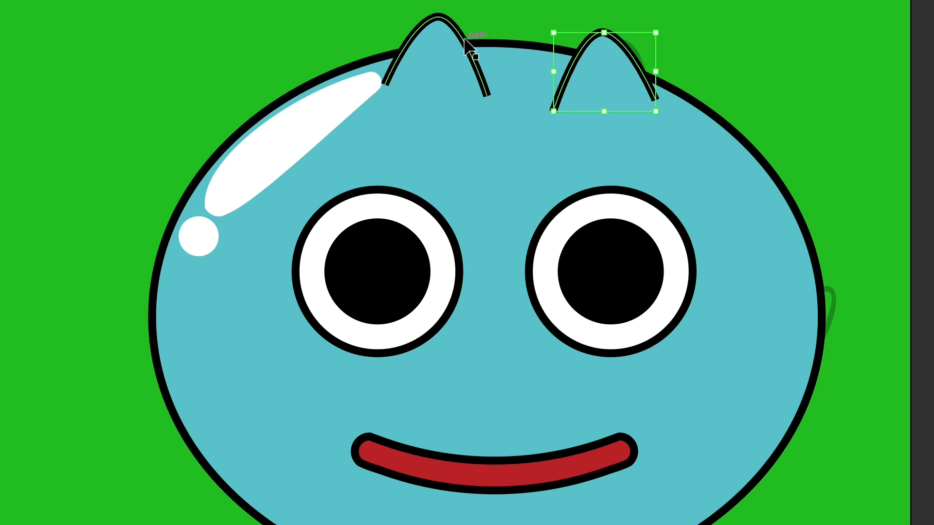
drag(464, 39, 448, 56)
click(667, 13)
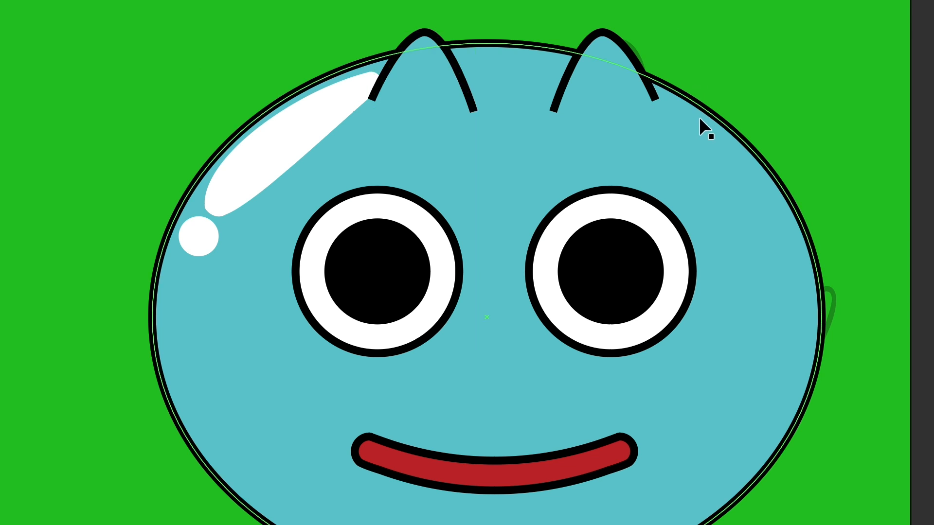
Step: Apply Width Profile 1 to the strokes of both ears so their outlines taper at the ends
click(606, 86)
shift+click(407, 57)
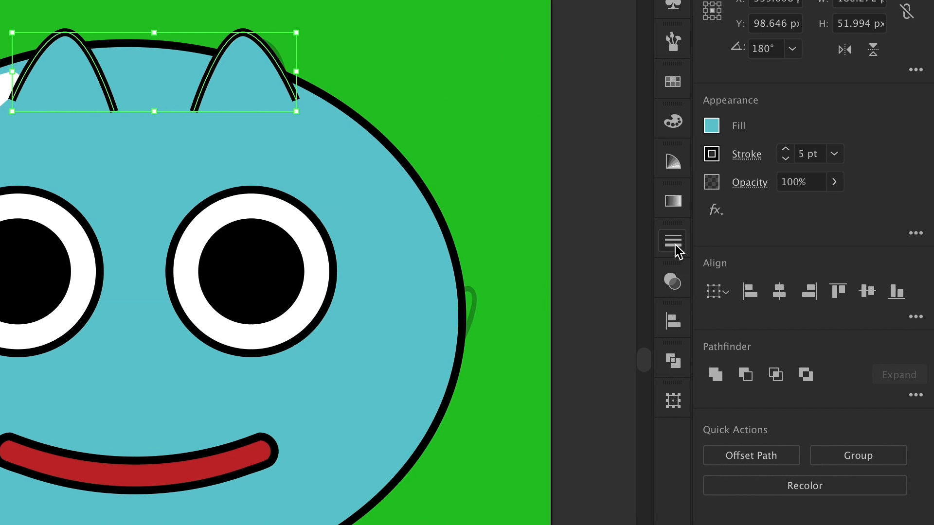
click(677, 247)
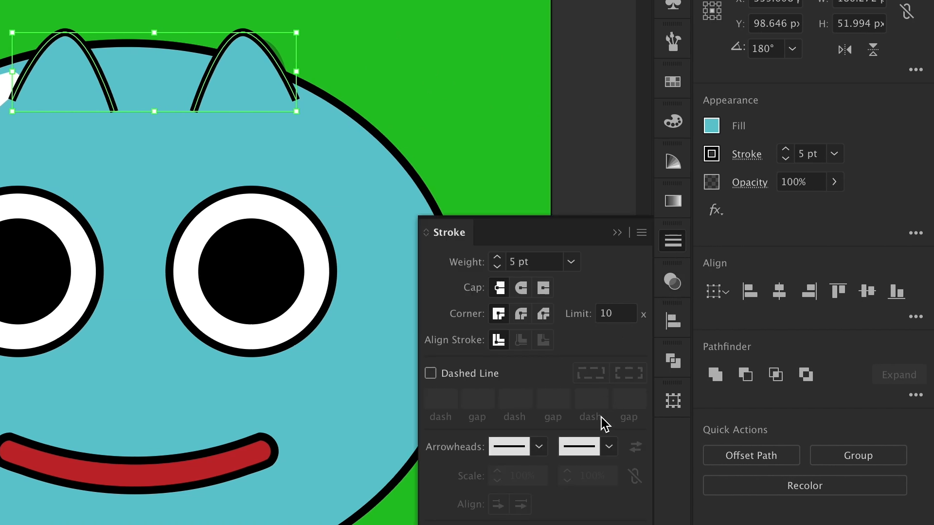
click(586, 524)
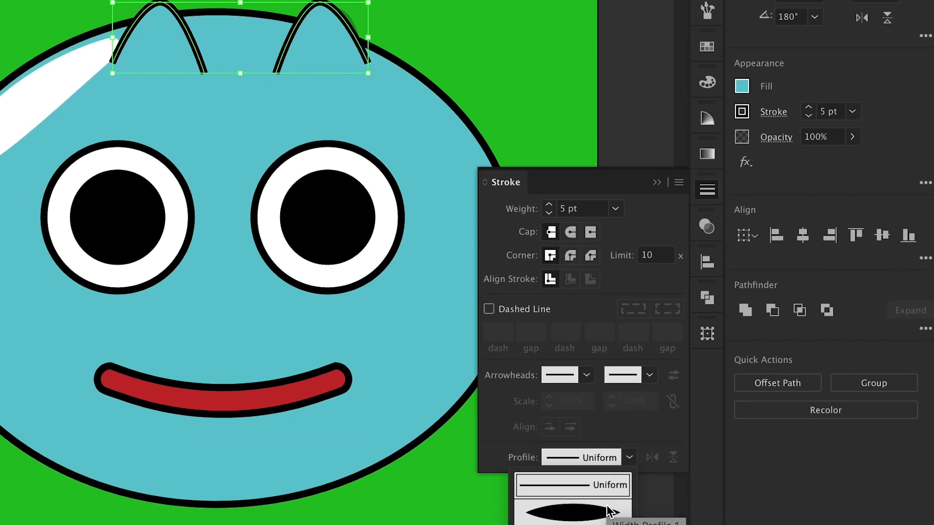
click(609, 512)
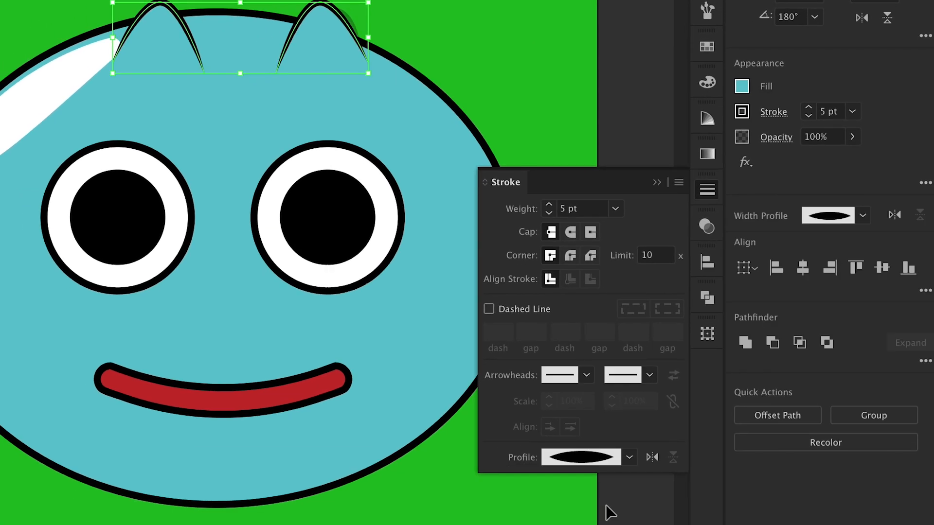
click(541, 112)
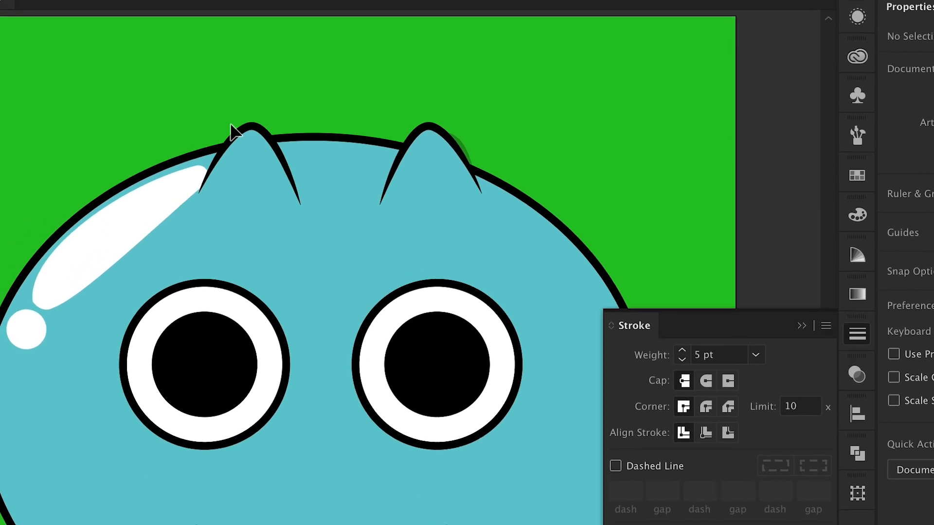
Step: Shift both tapered ears slightly down and to the left along the body's top edge
drag(228, 143, 225, 152)
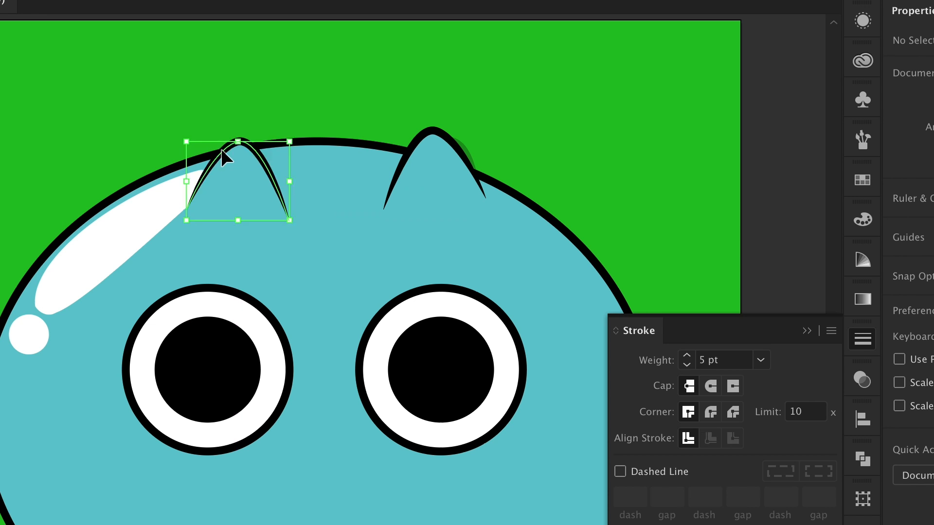
click(248, 83)
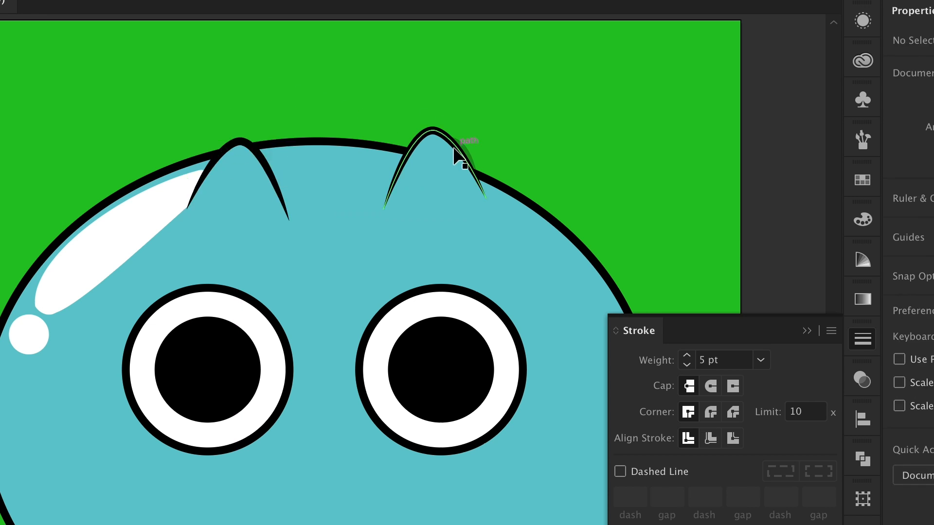
drag(456, 157, 451, 152)
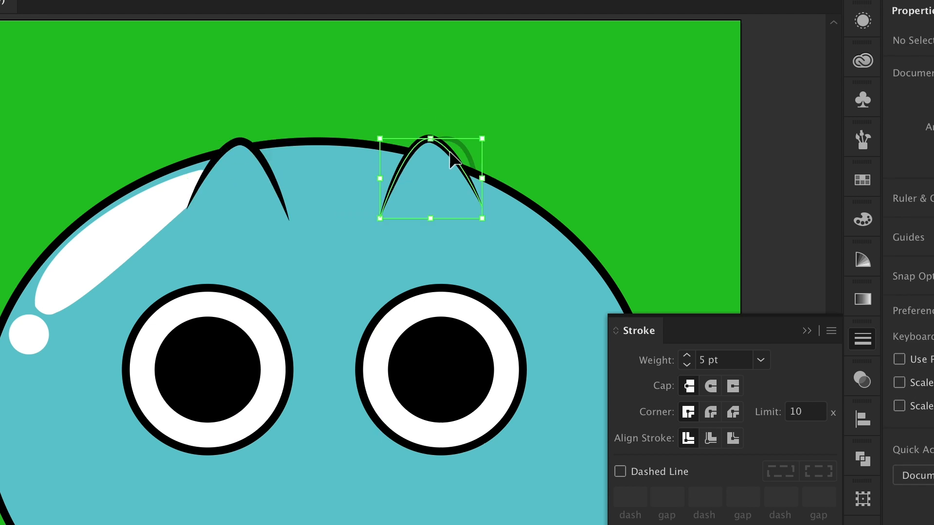
click(570, 101)
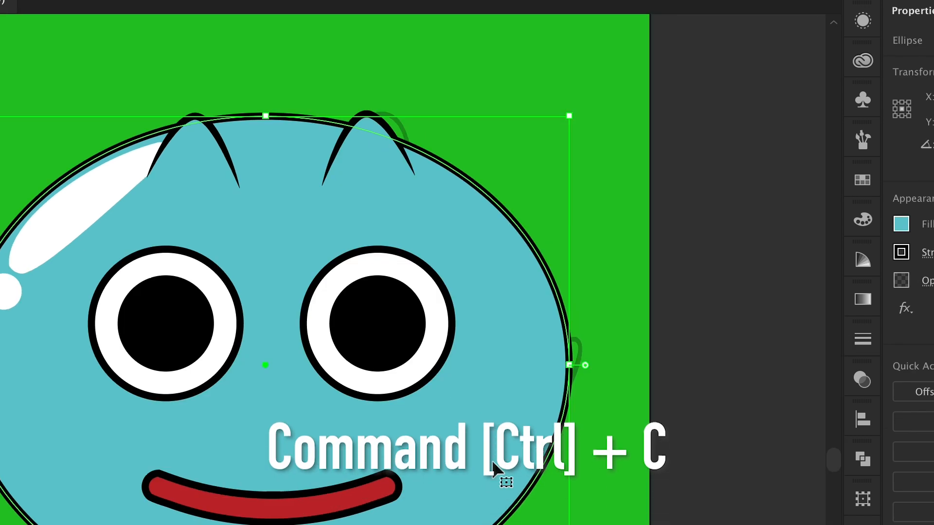
Step: Paste a copy of the body ellipse directly in front of the original and give it a black fill with no stroke
key(ctrl+f)
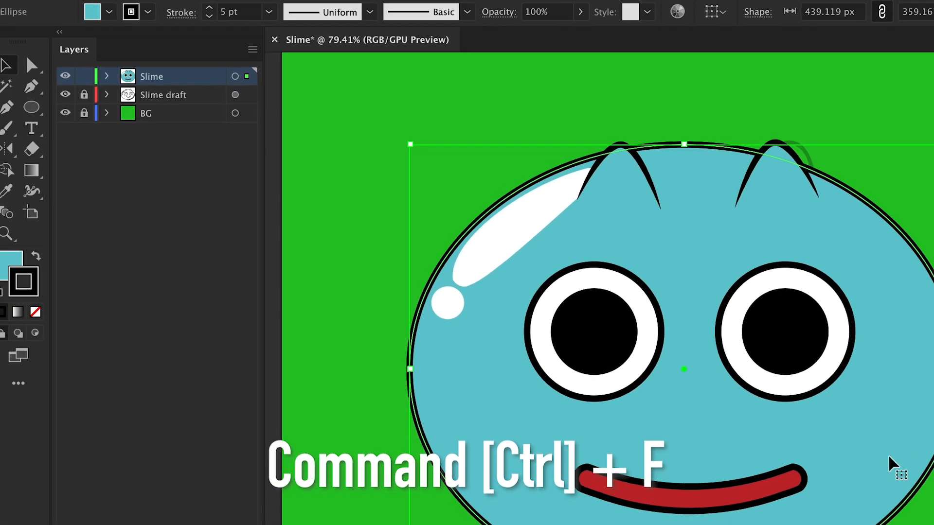
click(47, 259)
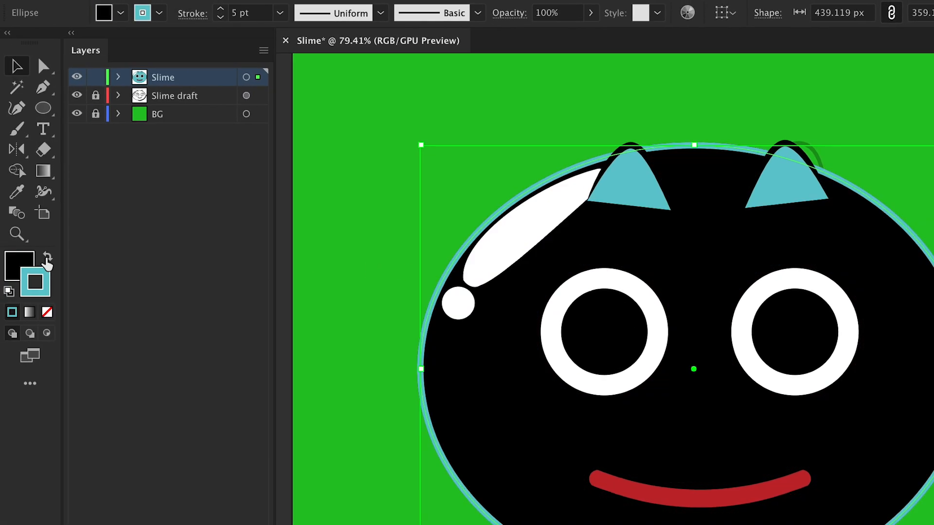
click(48, 313)
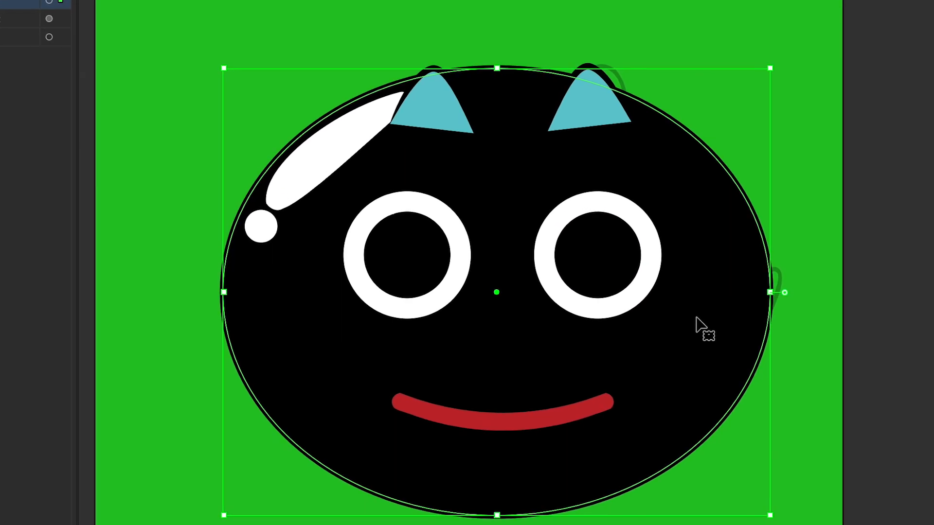
Step: Duplicate the black ellipse in place and nudge the copy one large increment up and to the left
key(ctrl+c)
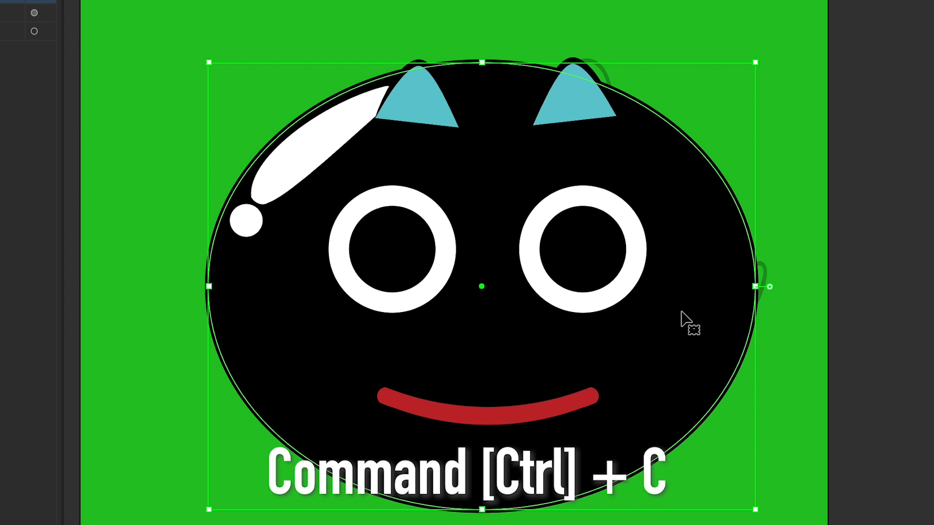
key(ctrl+f)
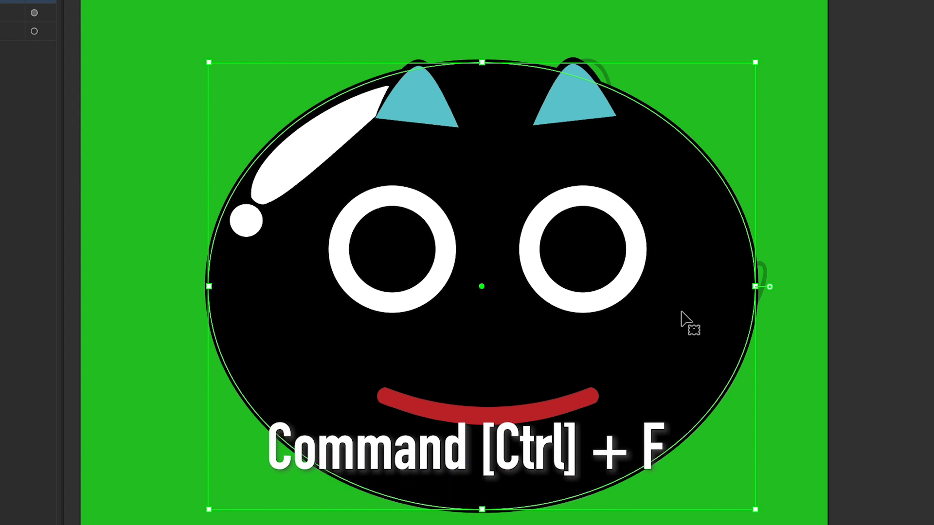
key(a)
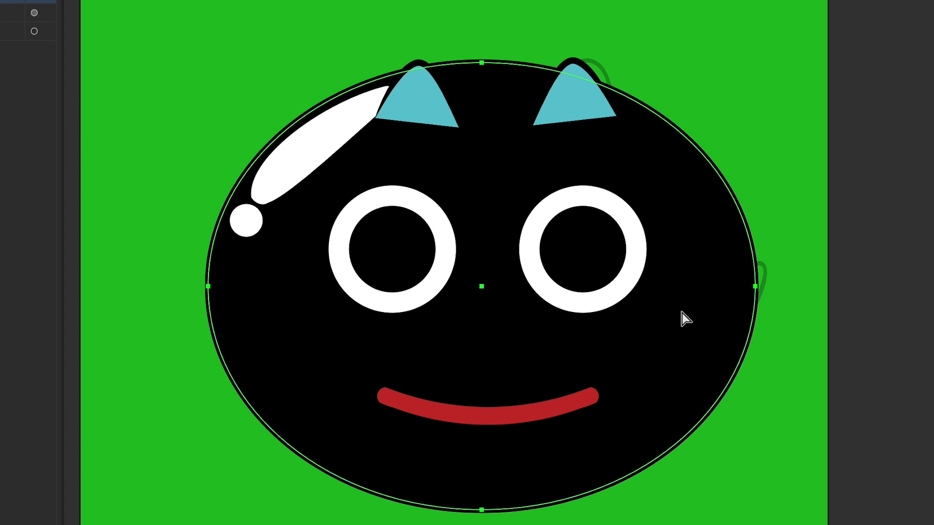
key(v)
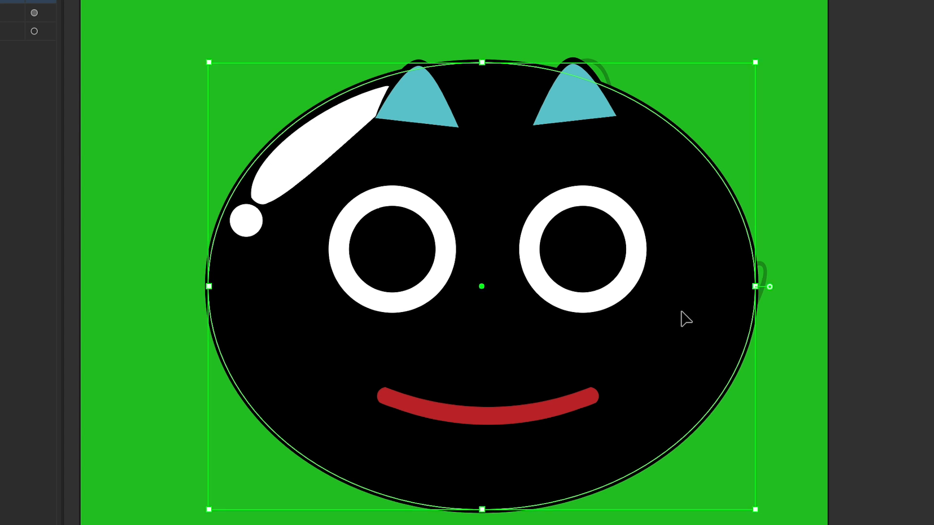
key(shift+Left)
key(shift+Up)
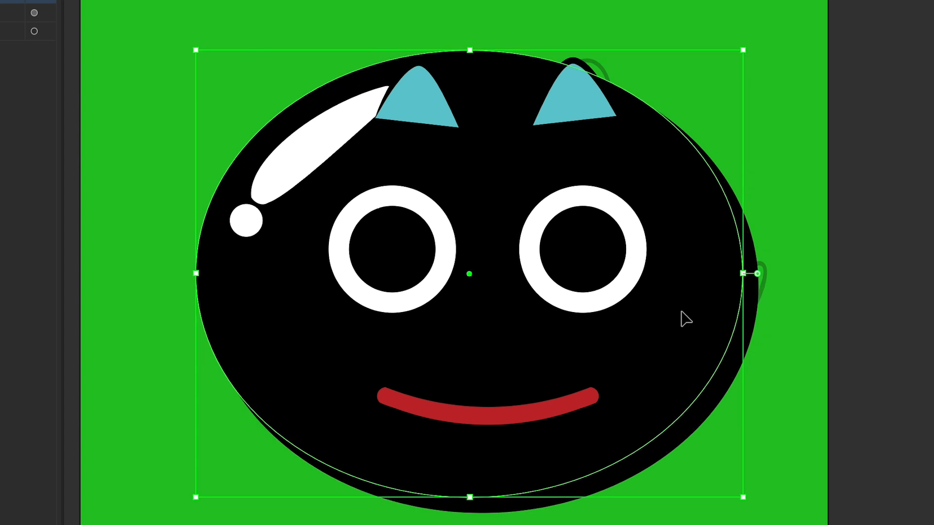
key(shift+Left)
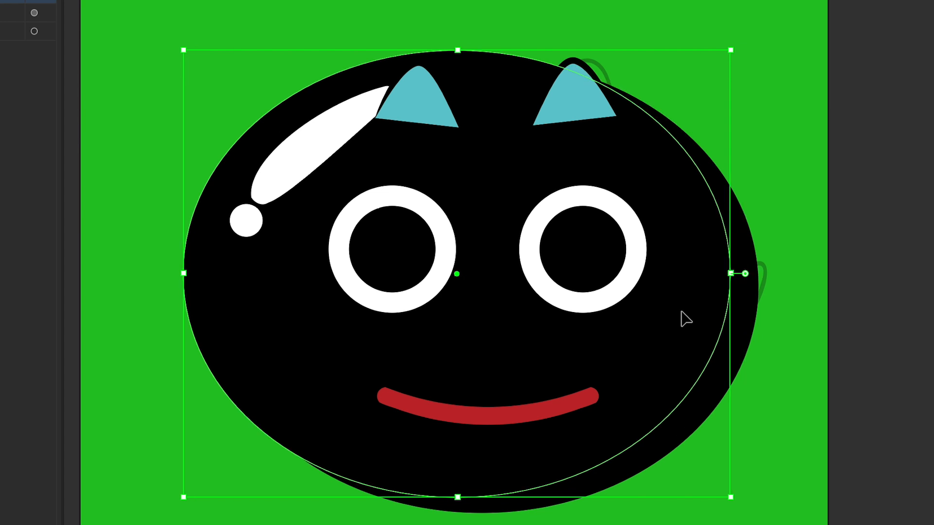
key(shift+Right)
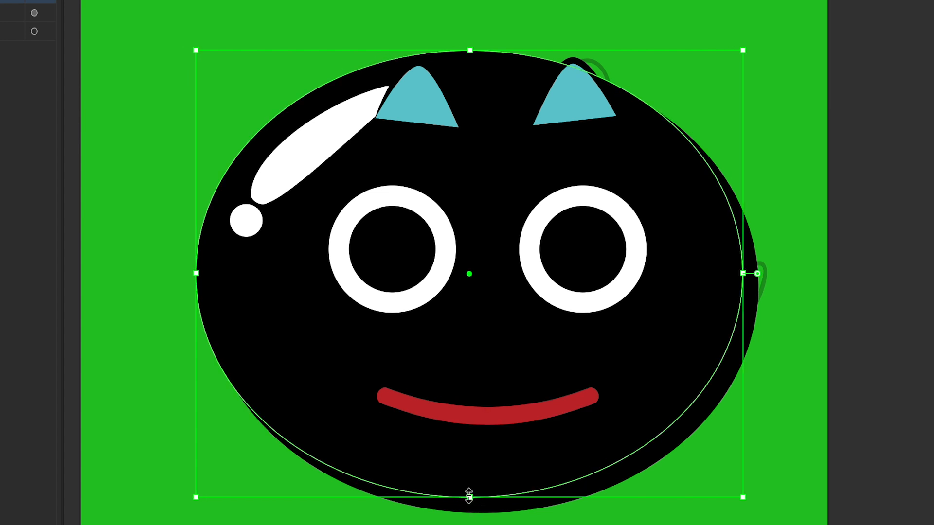
Step: Stretch the offset ellipse taller about its centre and nudge it further left and up, exposing a crescent along the body's lower-right side
drag(469, 498, 468, 518)
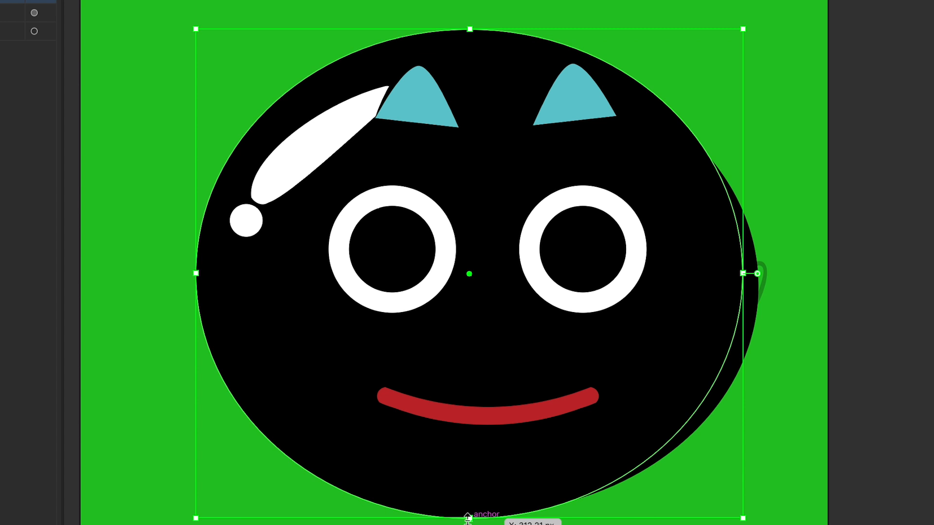
key(shift+Left)
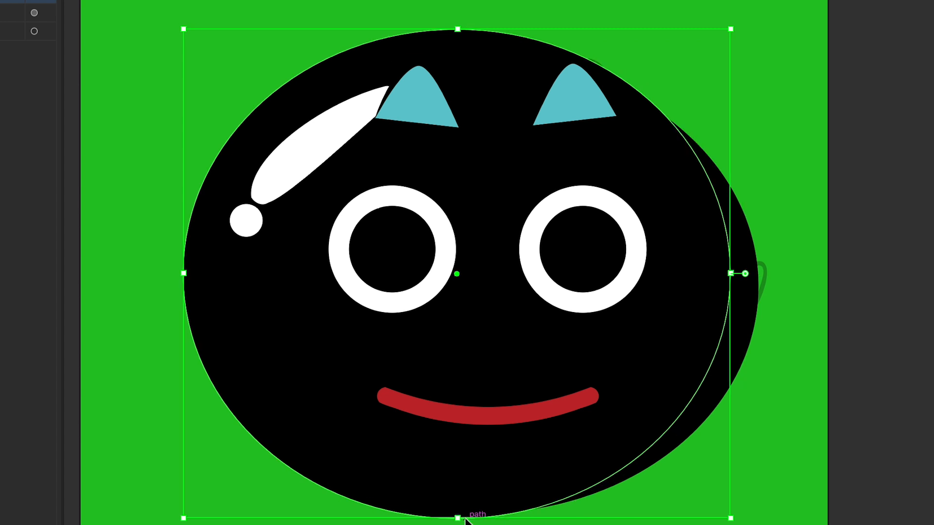
key(shift+Up)
key(Down)
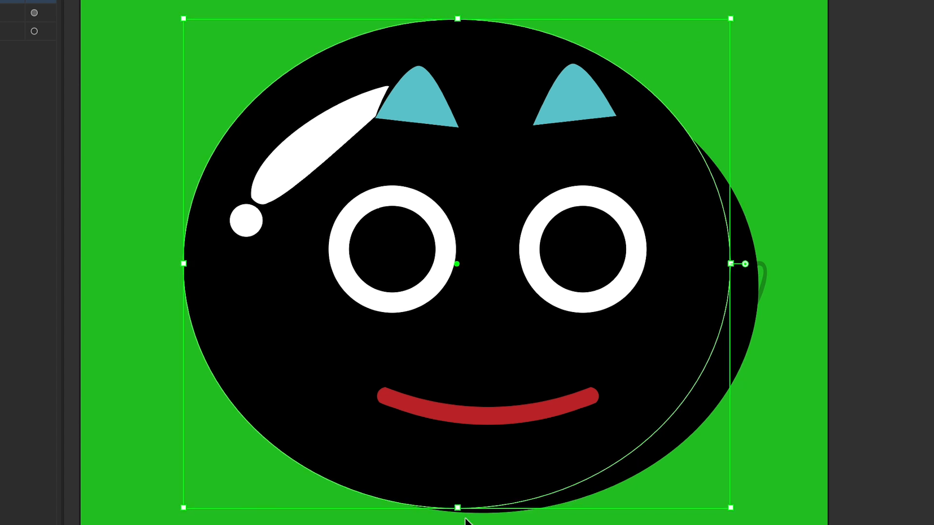
Step: Subtract the offset ellipse from the black ellipse with Minus Front and set the remaining shadow crescent's opacity to 22%
shift+click(743, 339)
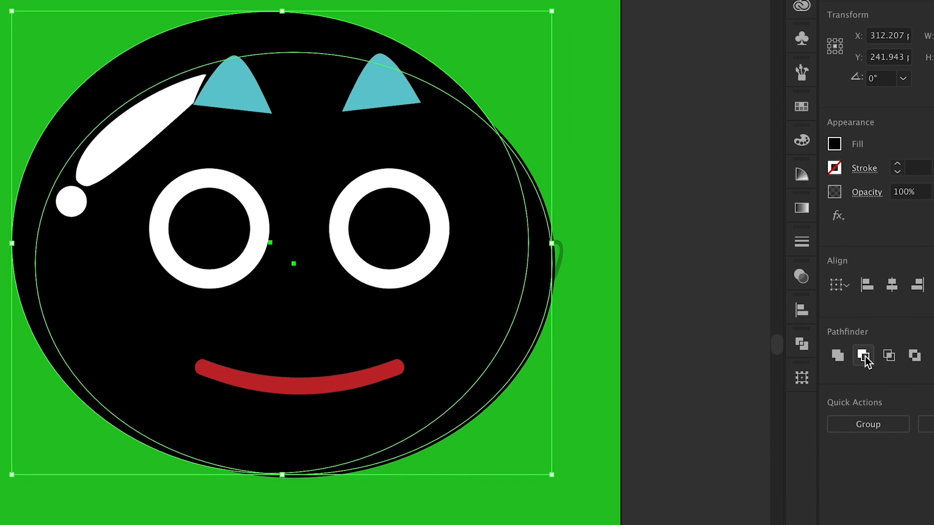
click(865, 357)
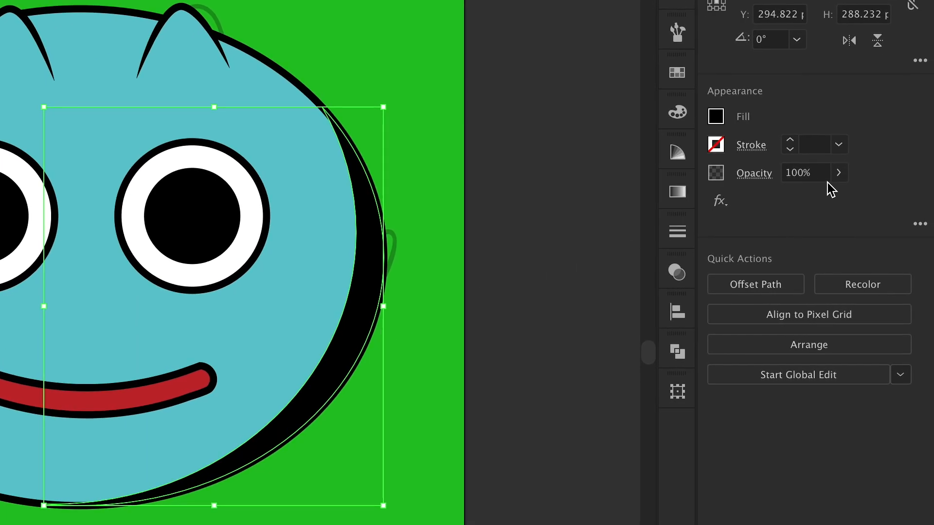
click(839, 173)
click(784, 197)
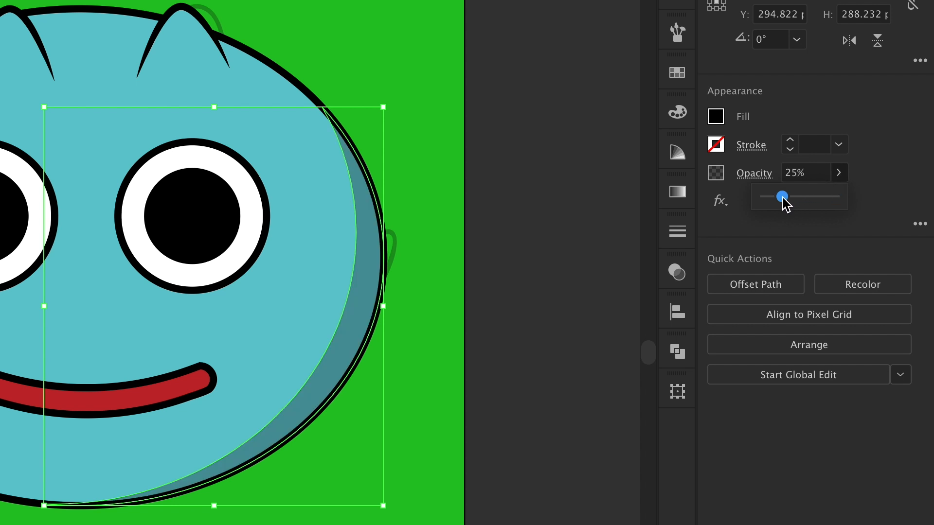
drag(784, 198, 781, 199)
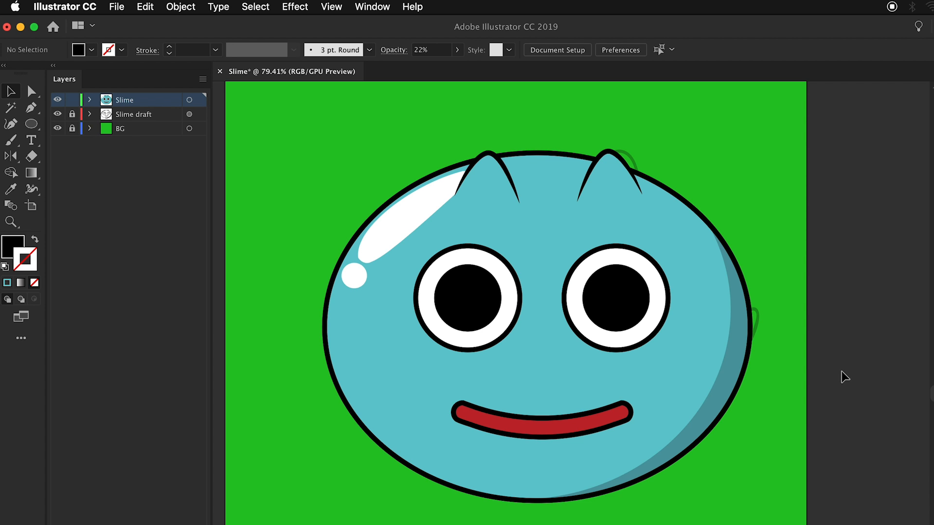
Step: Copy the body ellipse, paste it in front, and give the copy a white fill with no stroke
click(682, 382)
key(super+c)
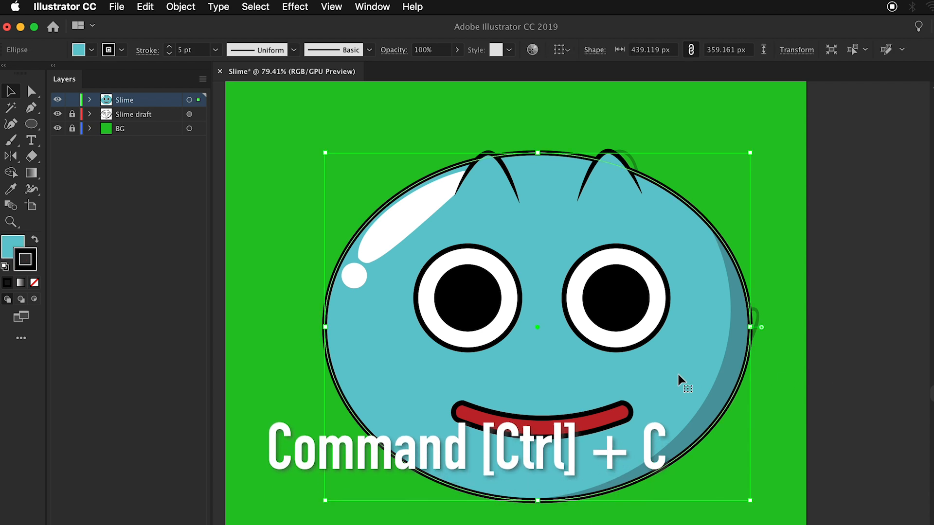
key(super+f)
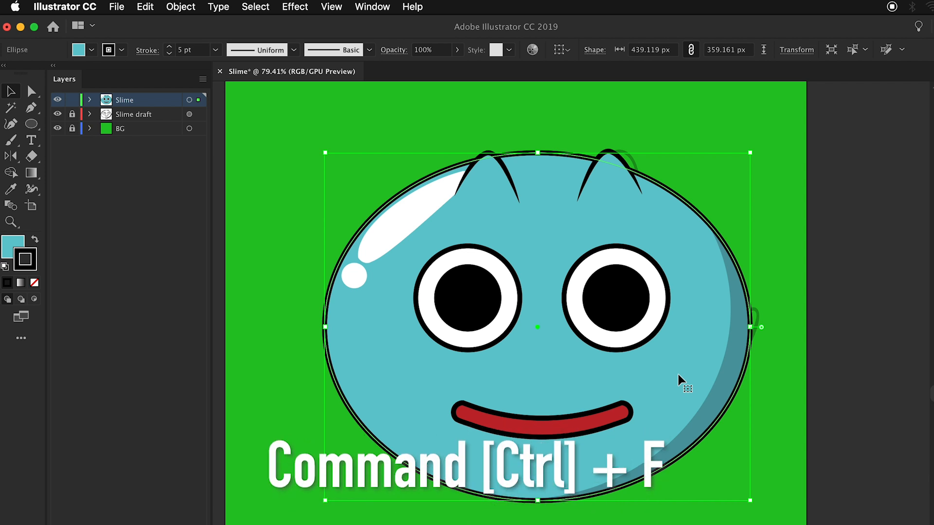
key(super+f)
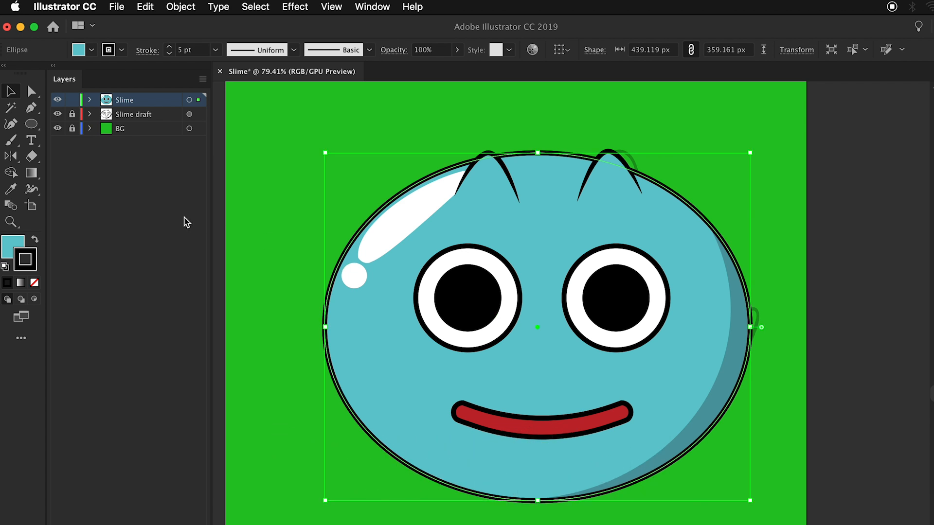
click(34, 283)
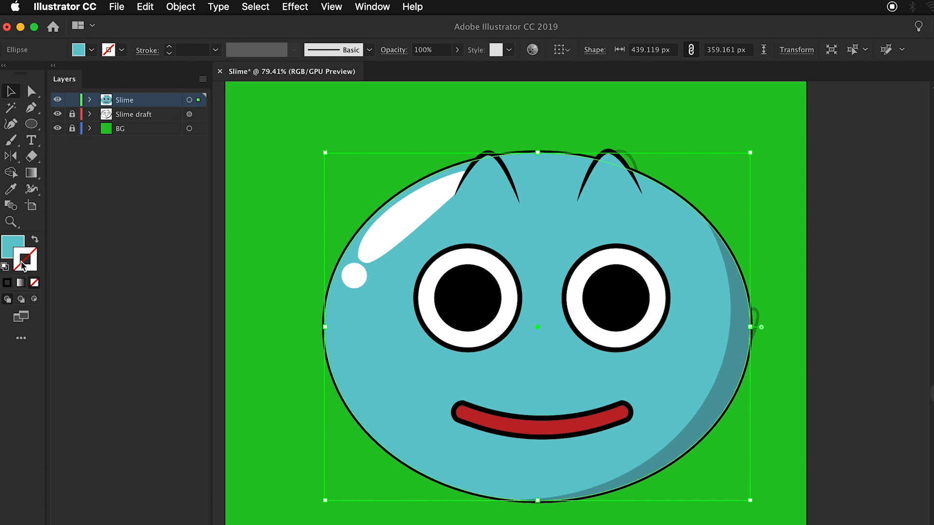
click(7, 248)
click(91, 49)
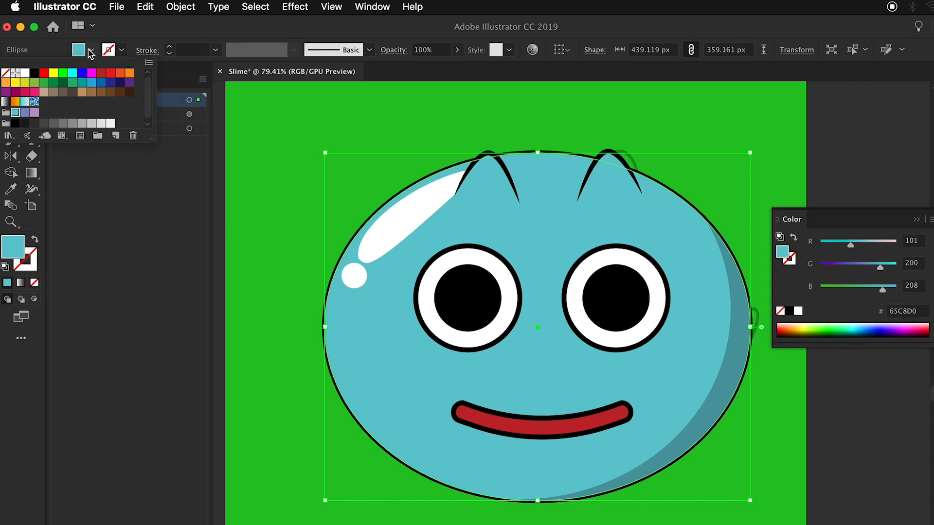
click(24, 74)
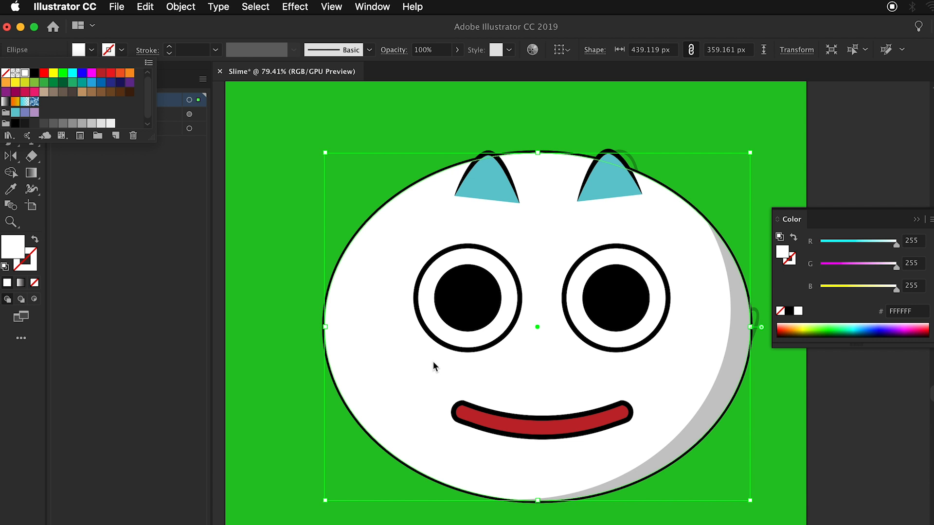
click(397, 369)
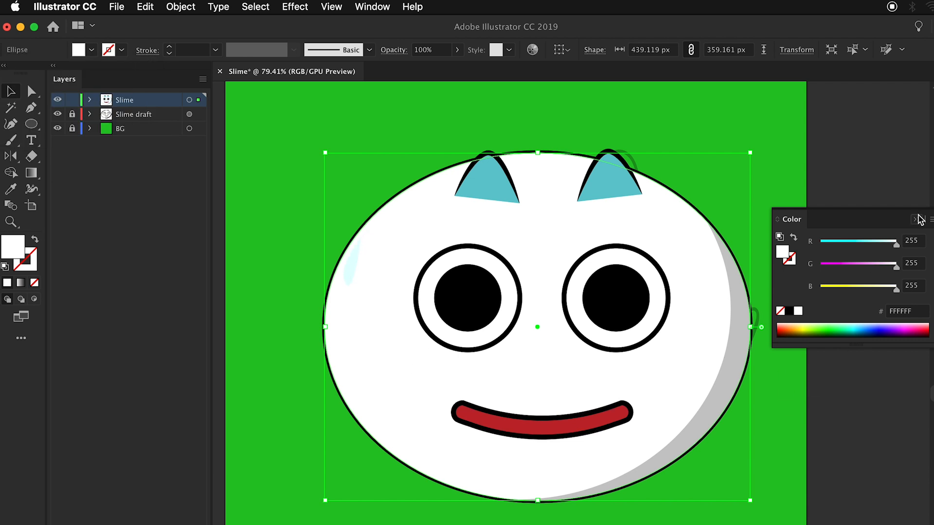
Step: Duplicate the white ellipse in place, offset the copy one large nudge right and down, and stretch it about its centre to about 379 px tall
click(919, 219)
key(super+])
key(shift+Right)
key(shift+Down)
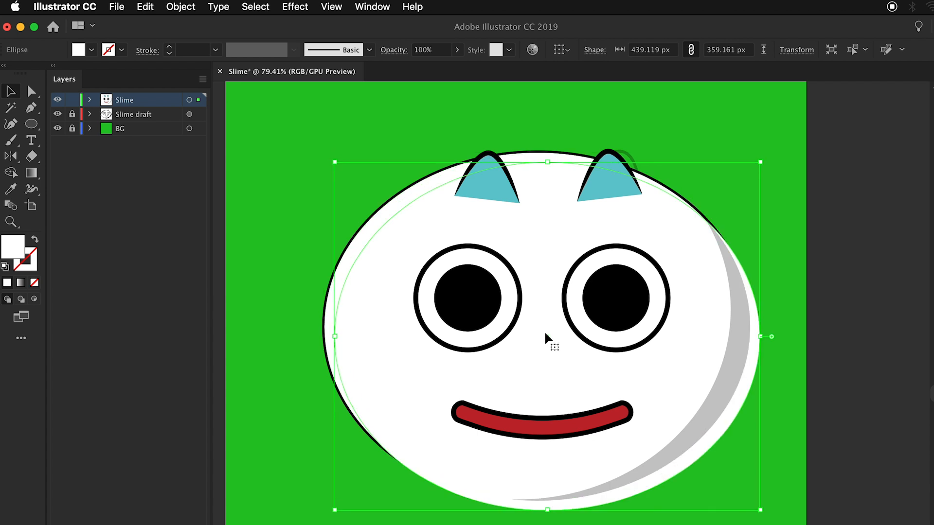
drag(547, 162, 548, 152)
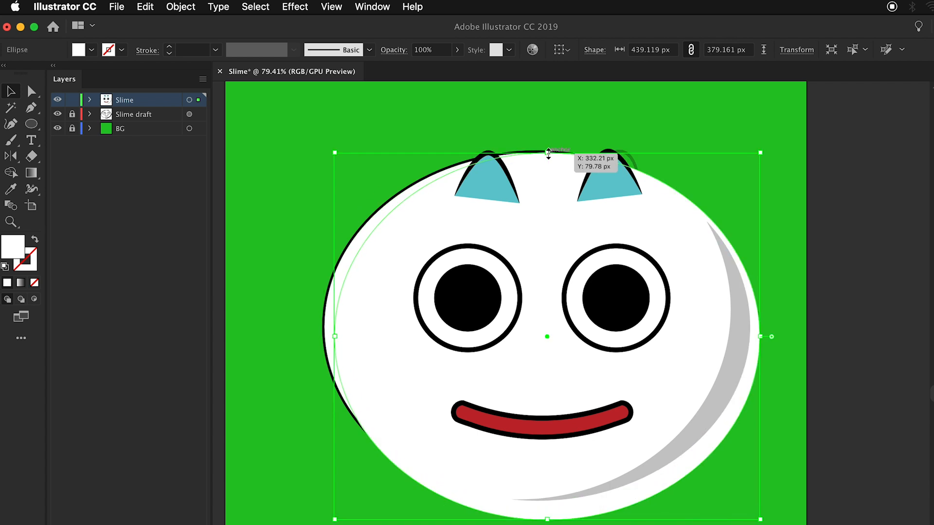
Step: Subtract the offset ellipse from the white ellipse with Minus Front and set the remaining highlight crescent's opacity to 22%
shift+click(348, 262)
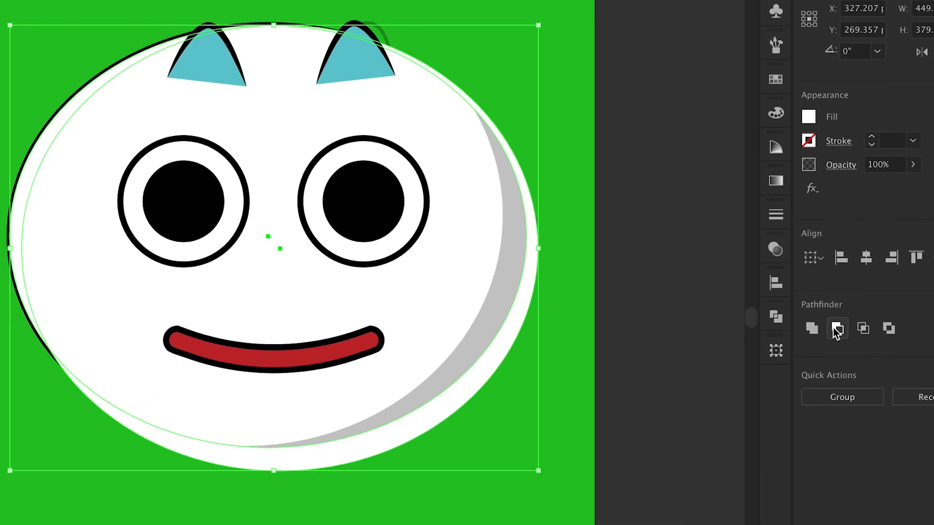
click(836, 330)
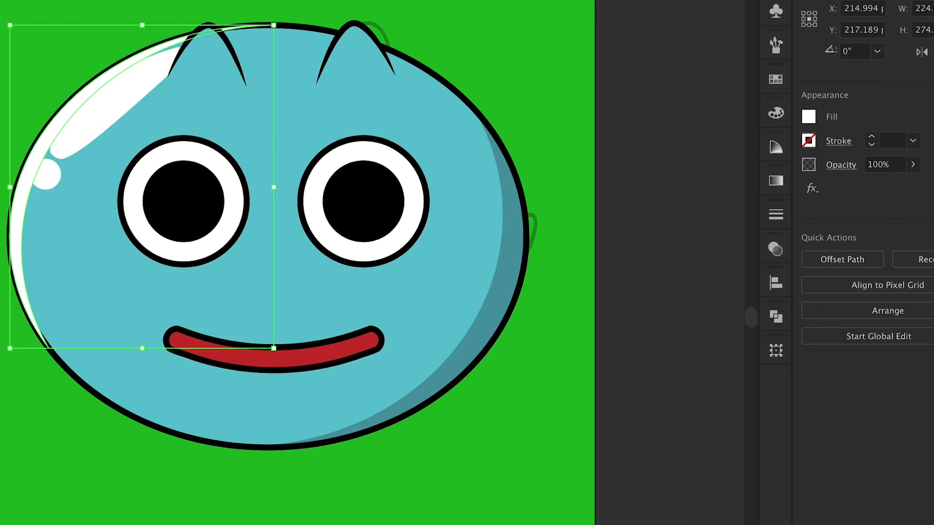
click(913, 165)
drag(907, 184, 865, 190)
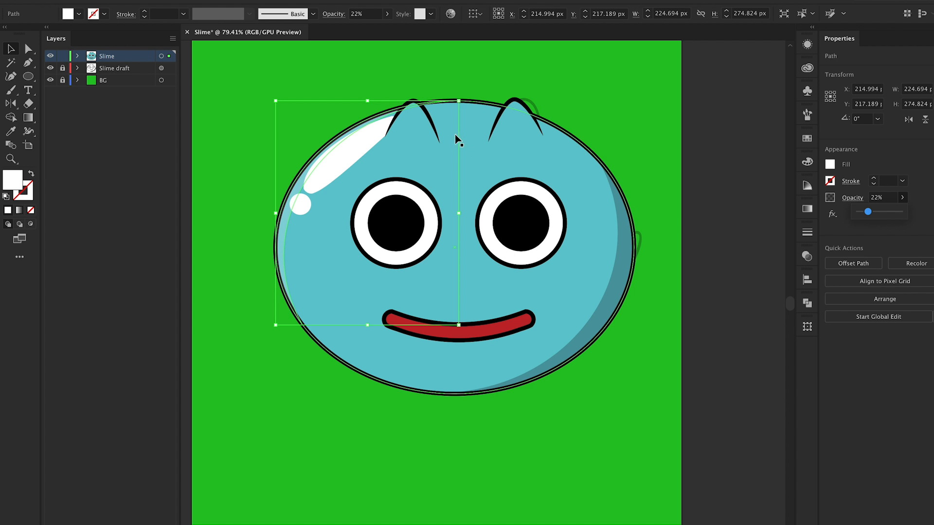
Step: Deselect the artwork and toggle the Slime layer's visibility off and on to compare the character with the draft sketch
click(587, 87)
scroll(587, 88, down, 1)
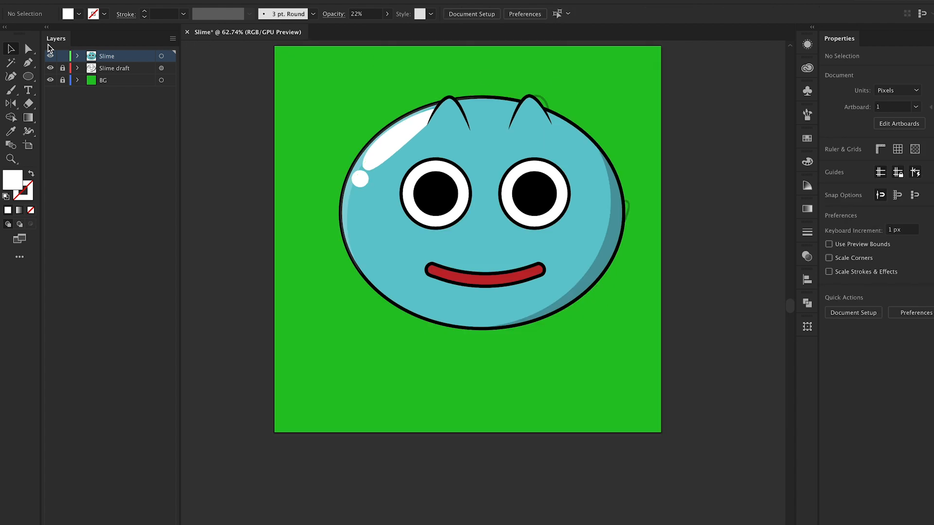
click(50, 57)
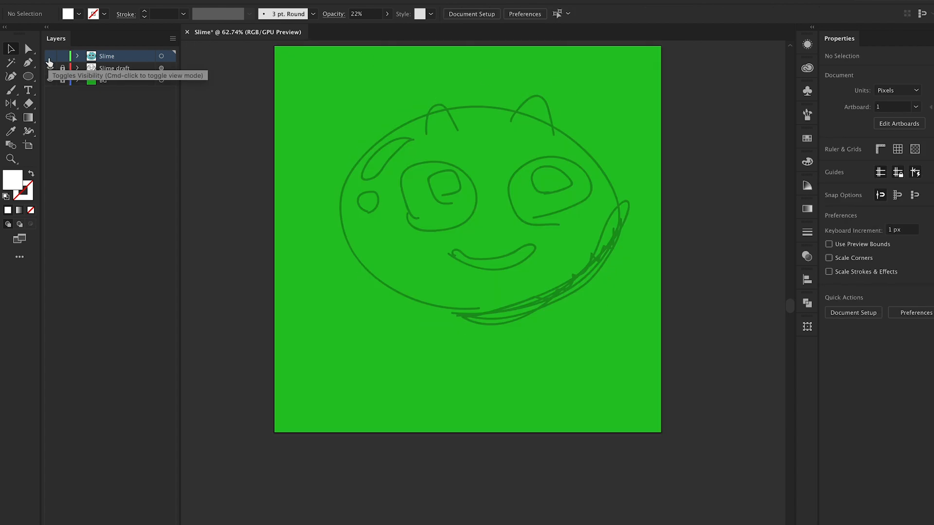
click(50, 56)
click(50, 57)
click(50, 57)
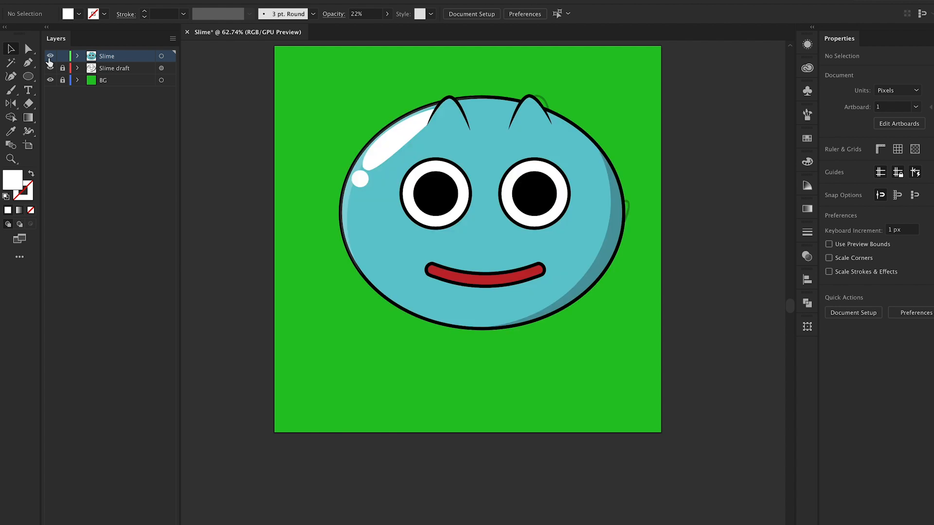
Step: Select both eyes and pupils together with the mouth and reposition the whole face slightly on the body
scroll(522, 269, up, 2)
scroll(522, 269, right, 2)
scroll(522, 269, up, 1)
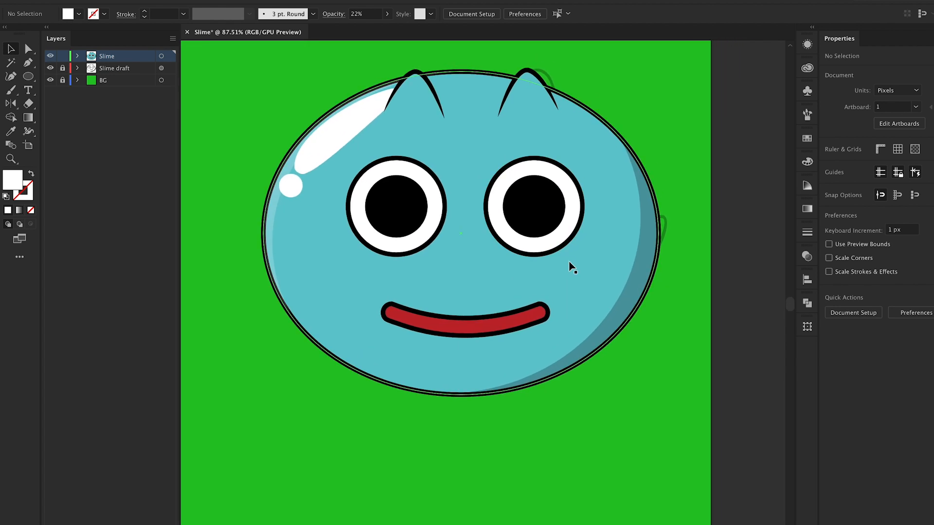
click(544, 223)
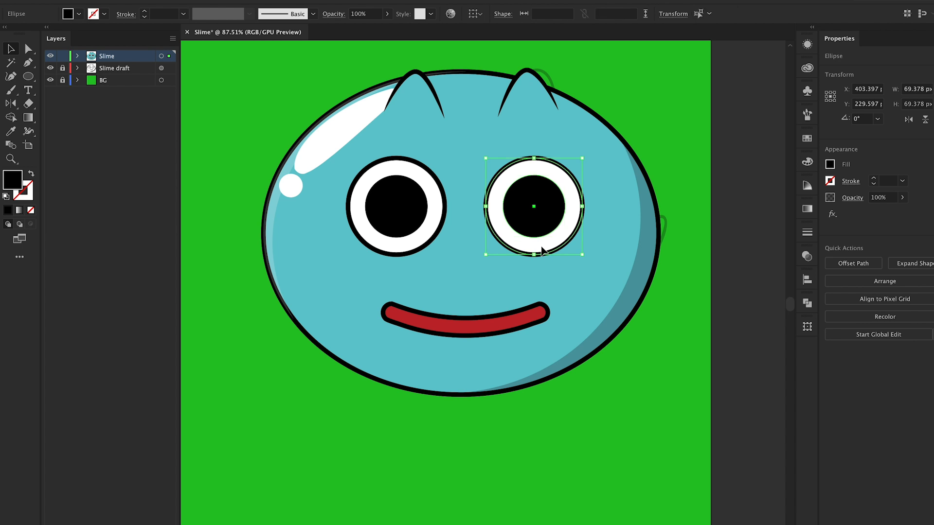
shift+click(440, 226)
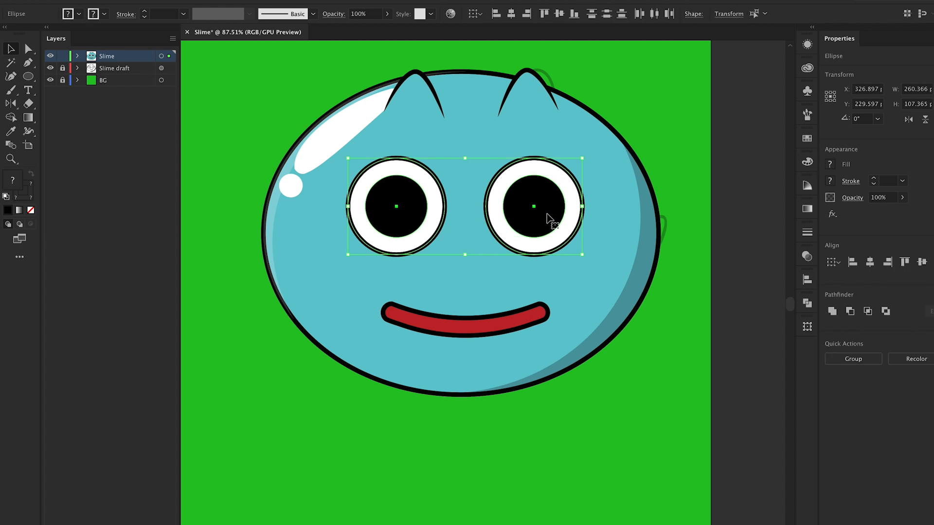
drag(555, 217, 538, 211)
shift+click(484, 321)
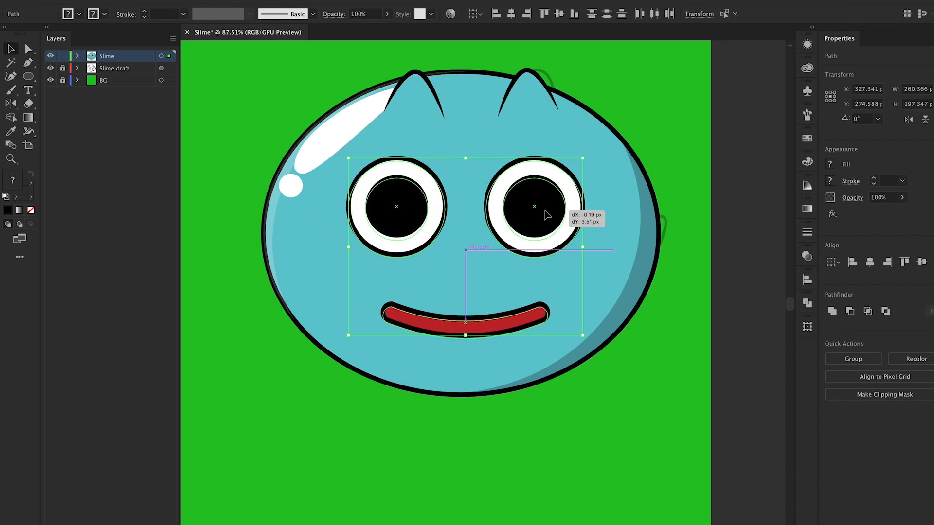
drag(547, 208, 540, 210)
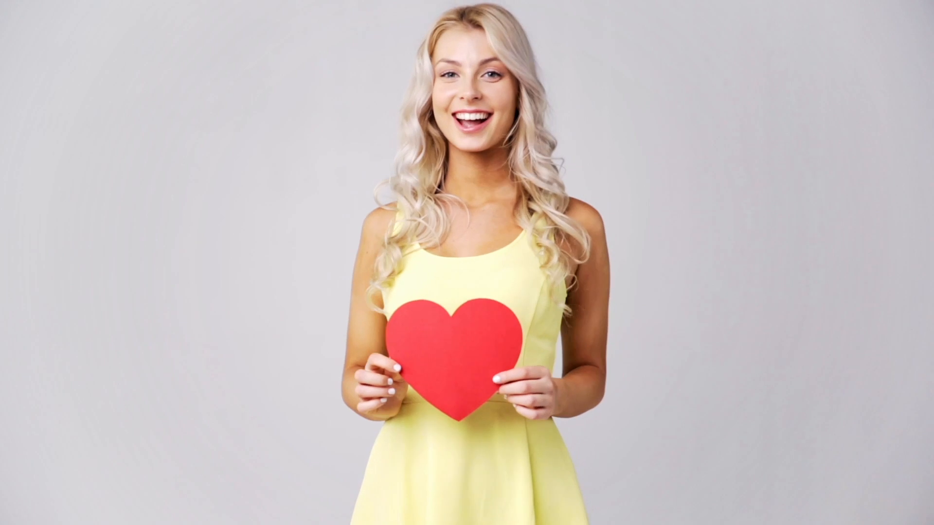